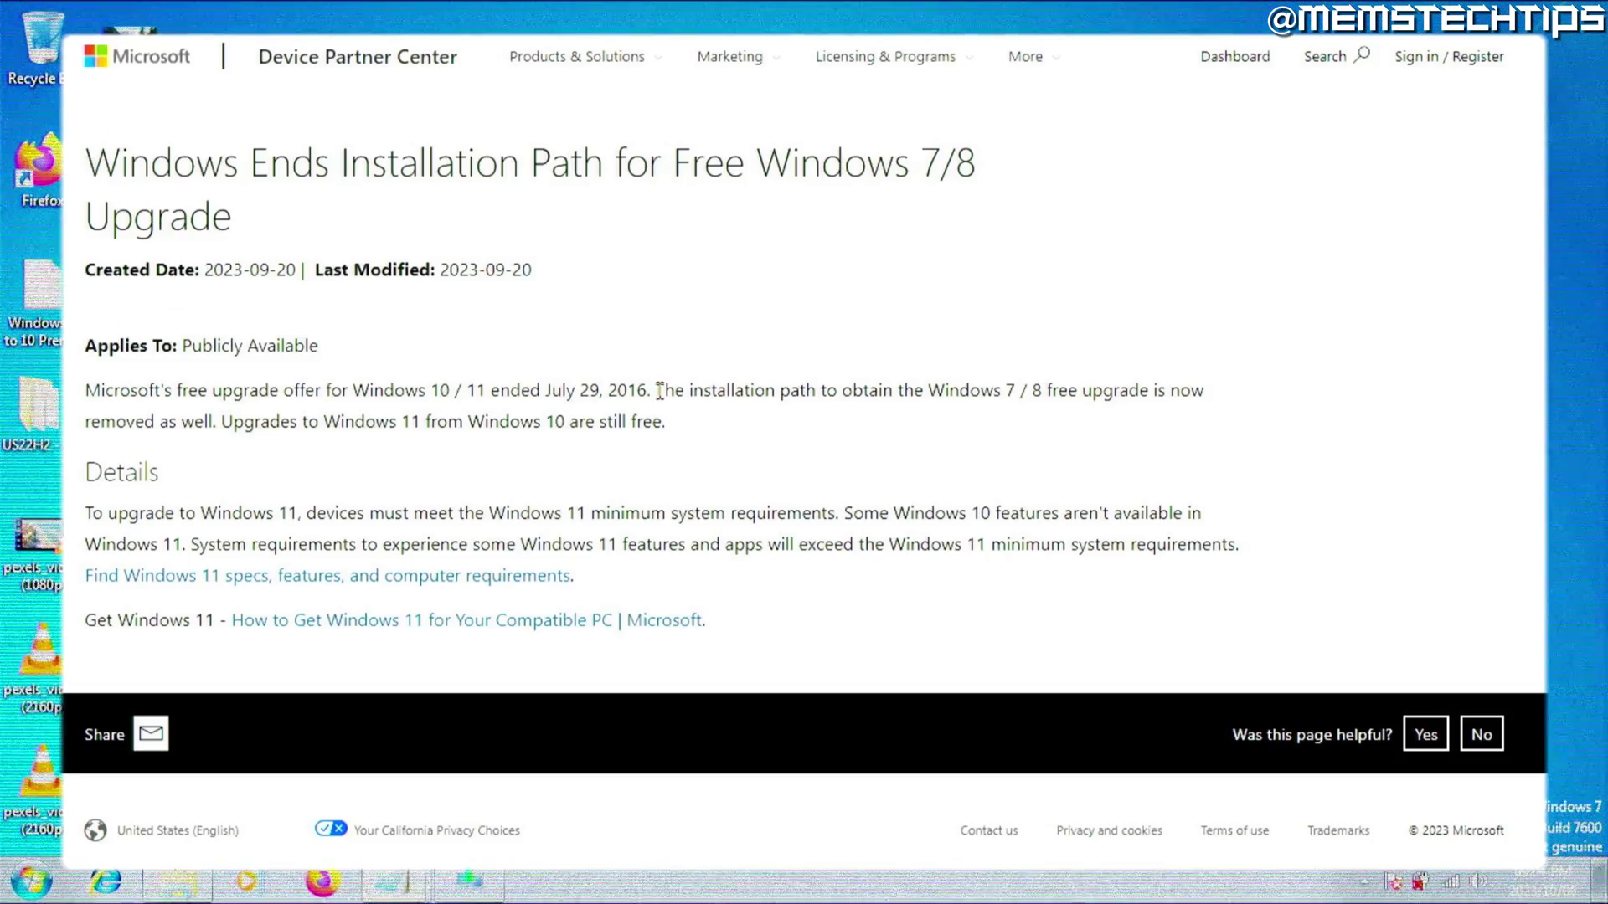
Highlight the sentence saying the Windows 7 / 8 free upgrade installation path is now removed
left_click_drag(659, 390, 220, 431)
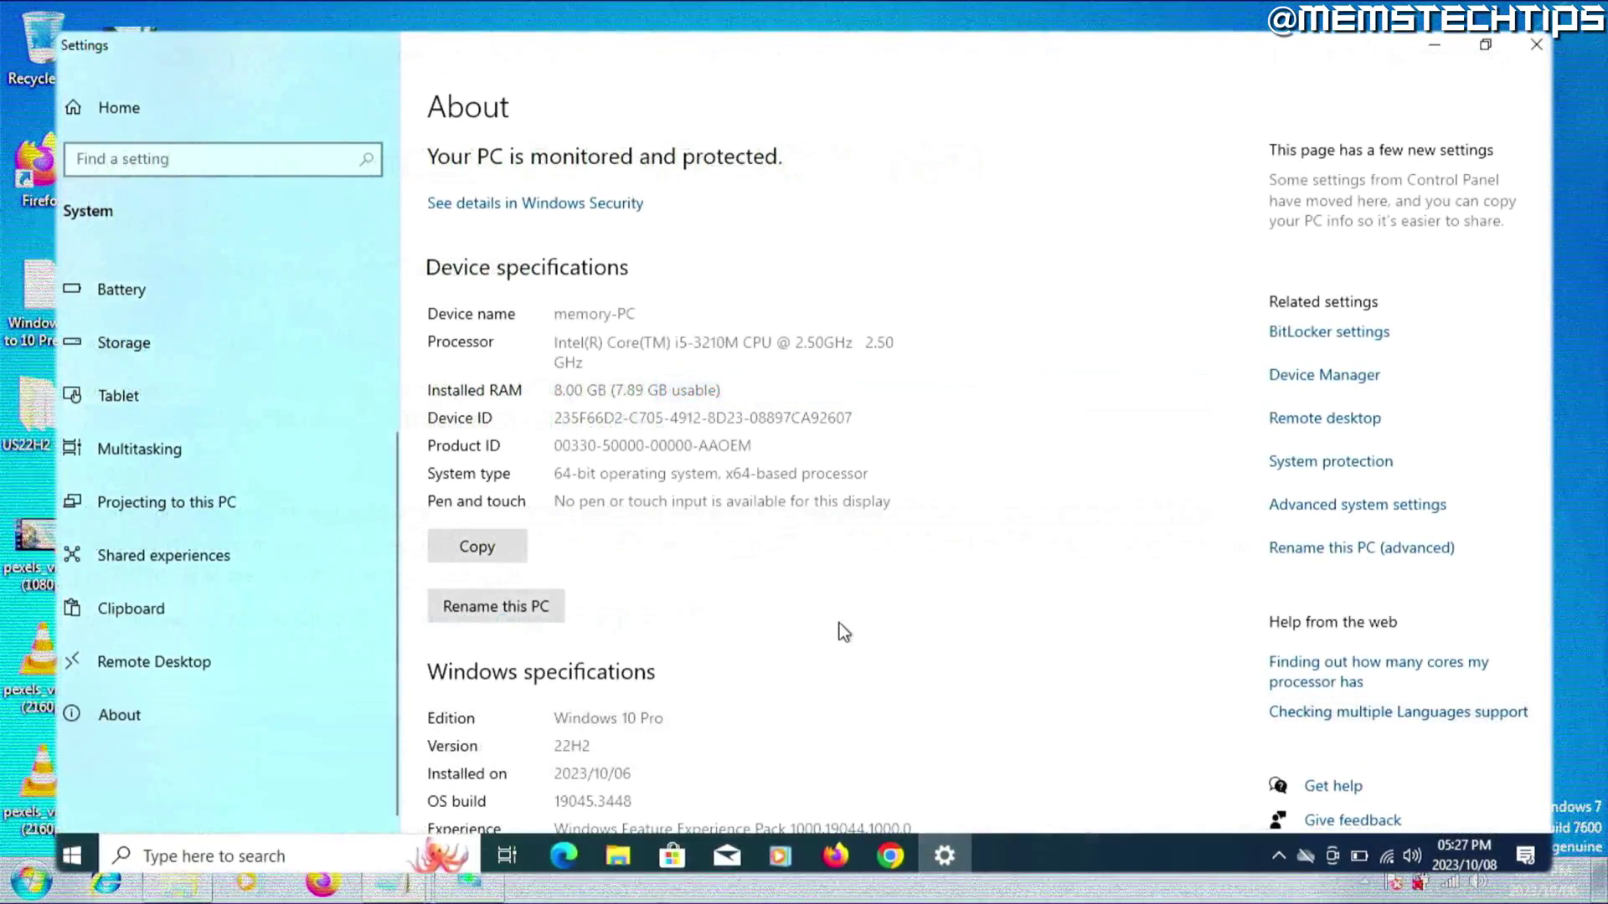
Scroll the About page down and highlight the Installed on date 2023/10/06
scroll(969, 610, "down", 3)
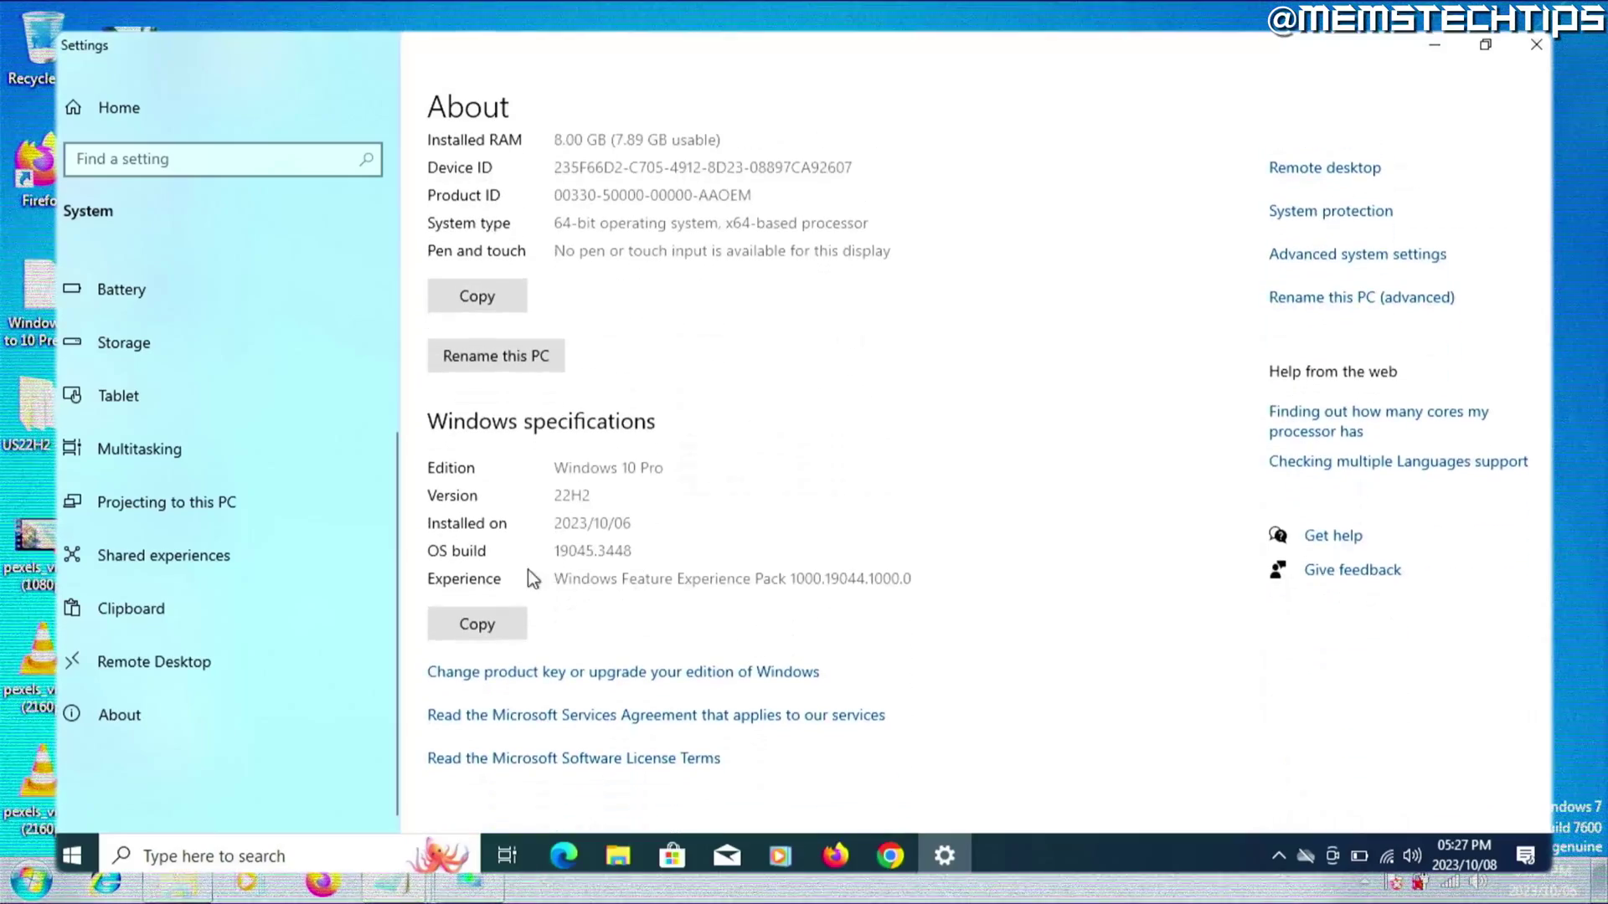
left_click_drag(559, 521, 637, 524)
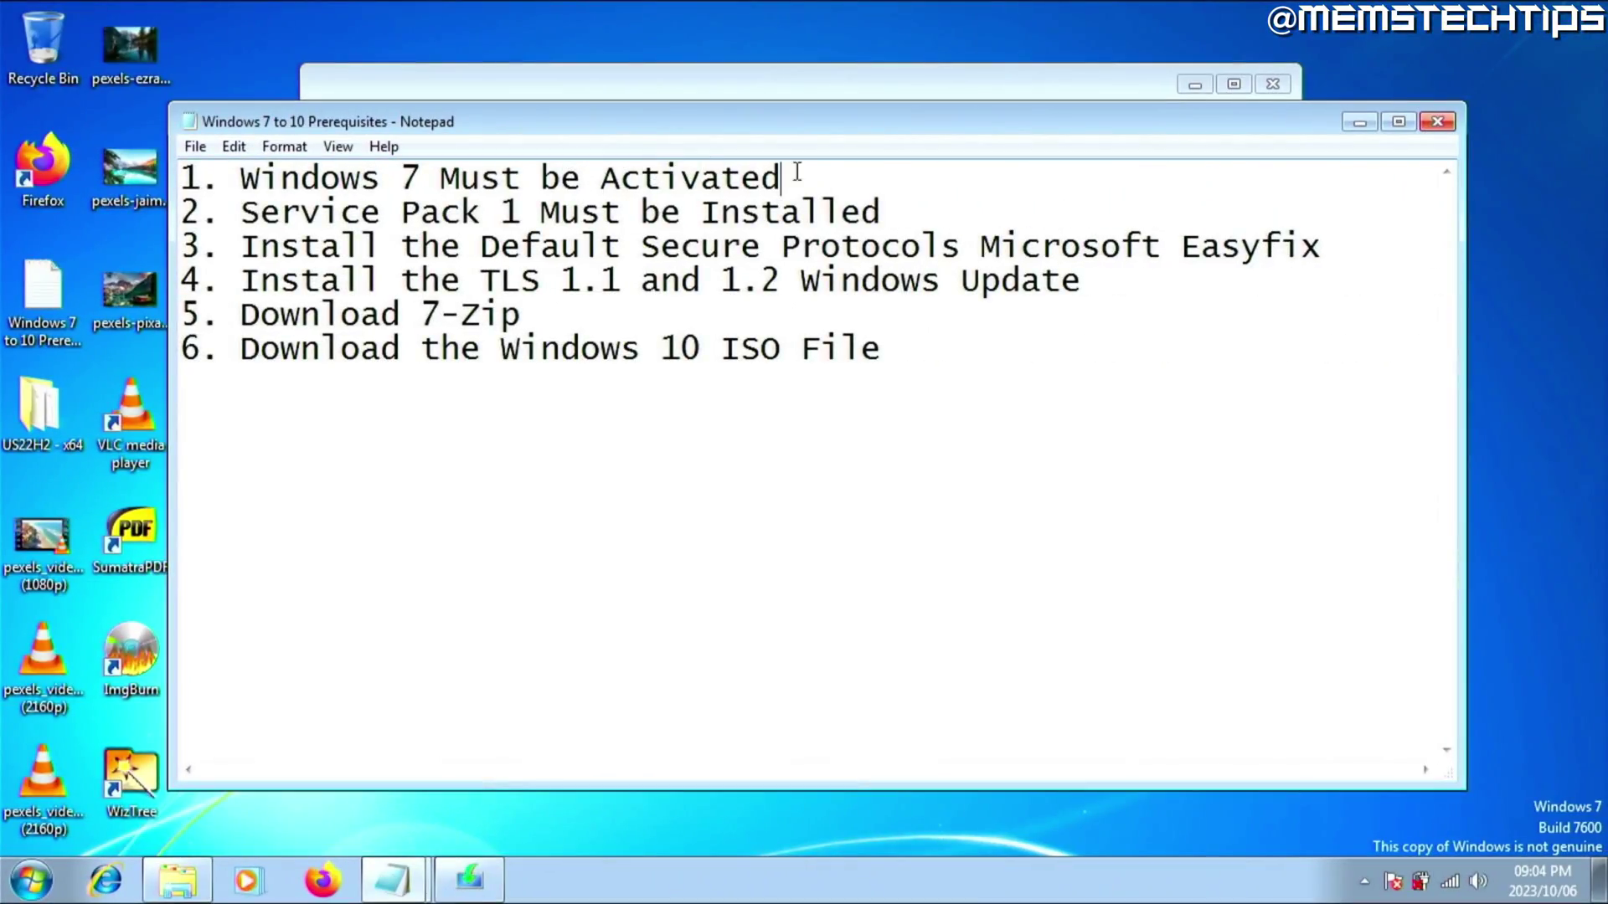
left_click_drag(823, 181, 172, 178)
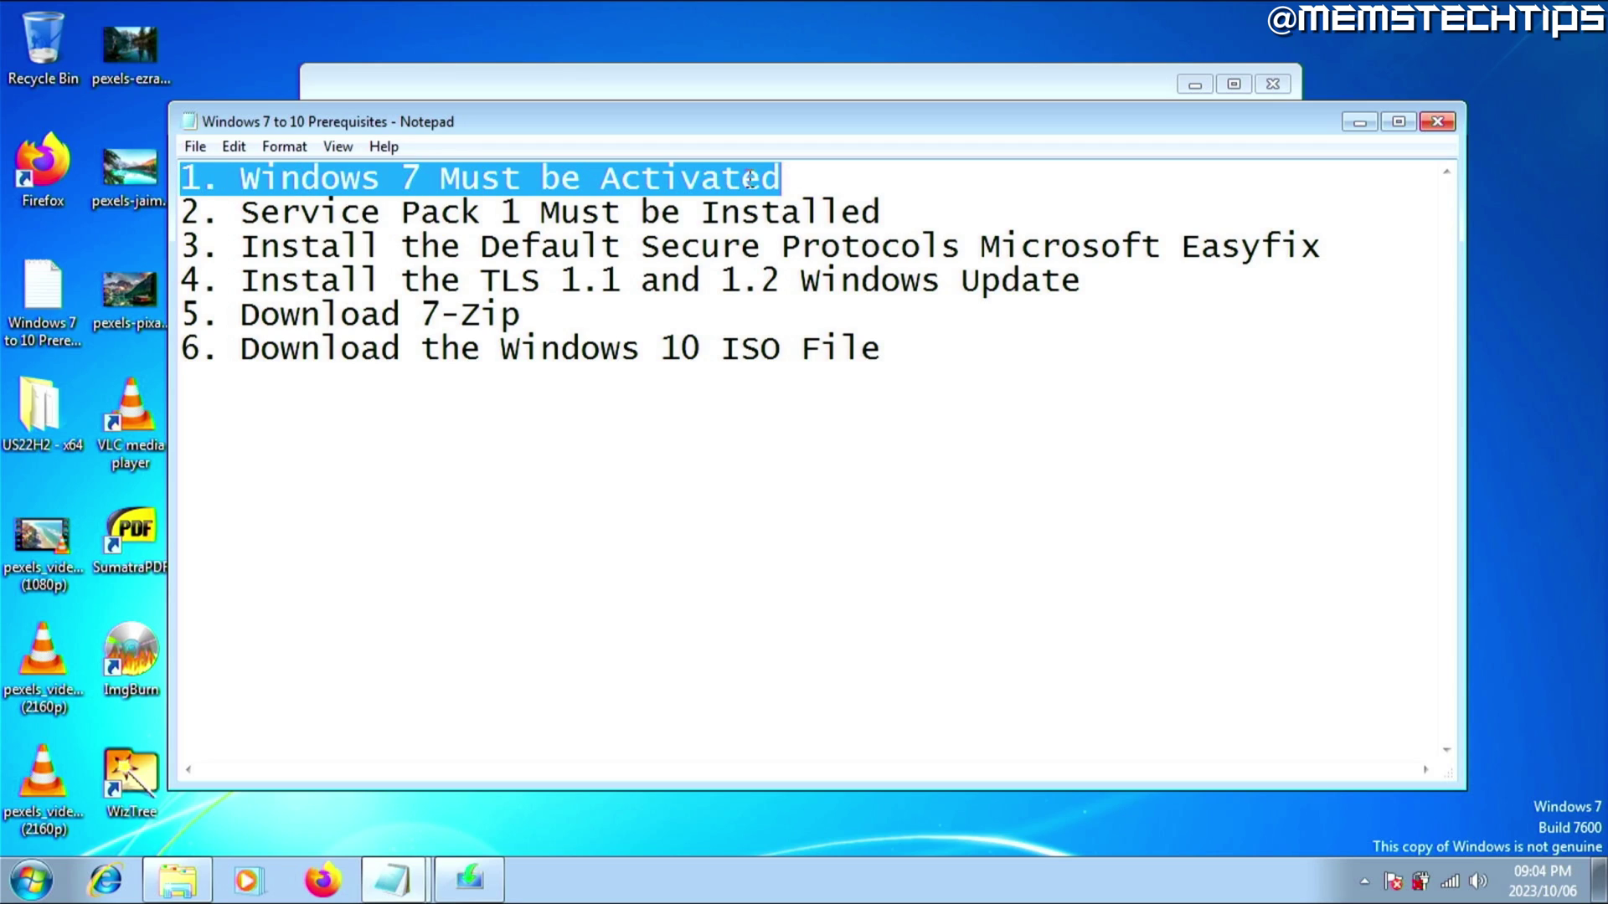
left_click(469, 879)
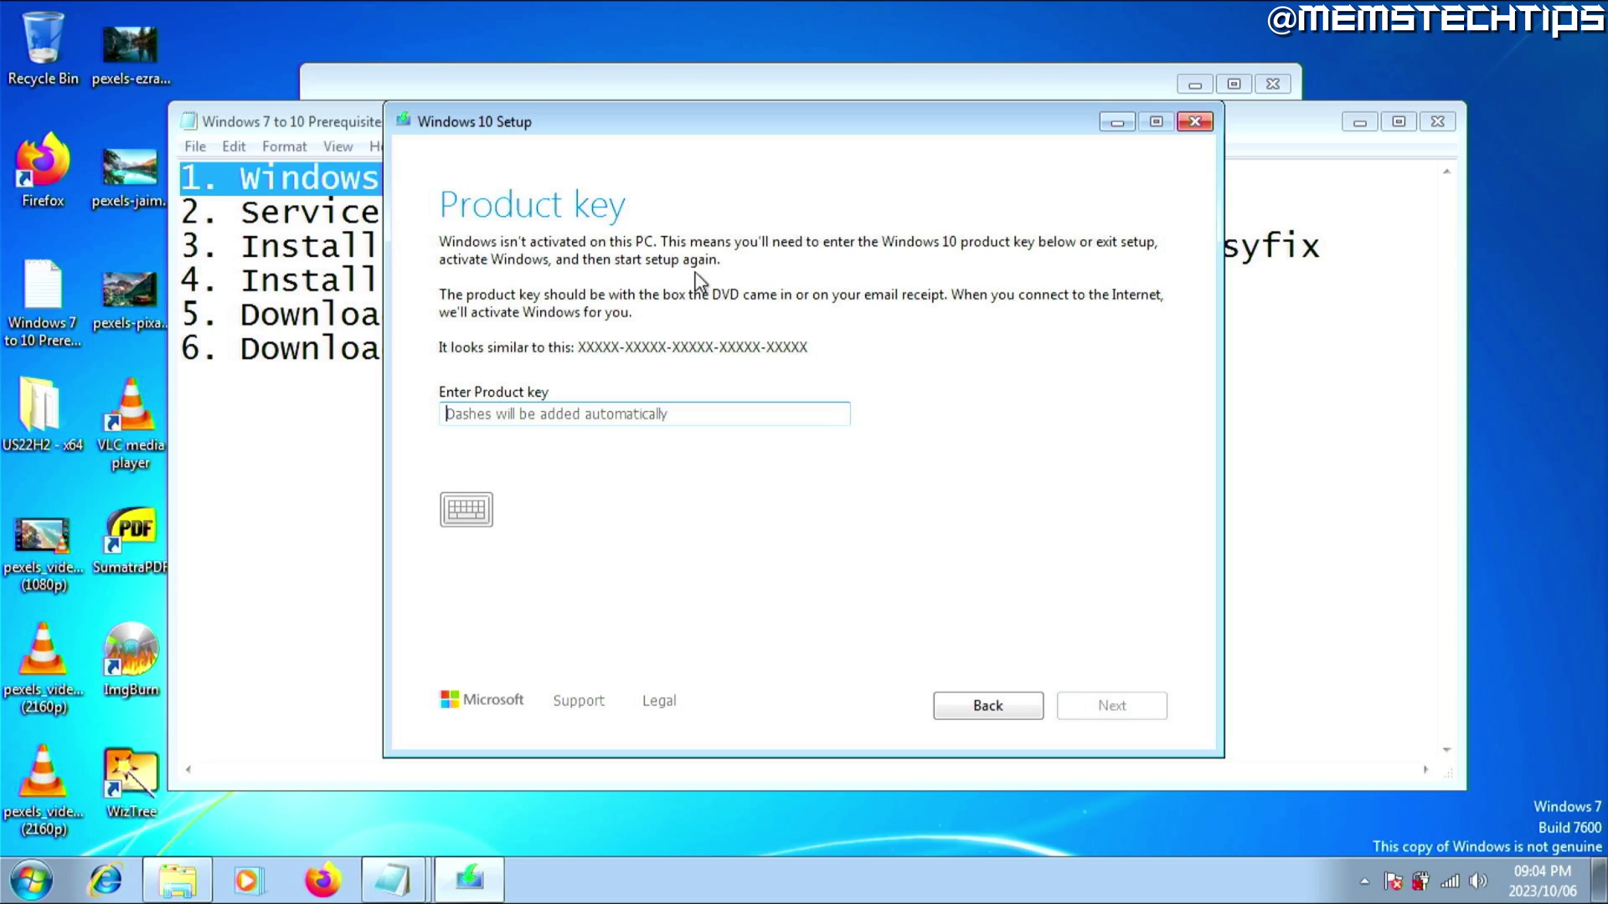
left_click(382, 119)
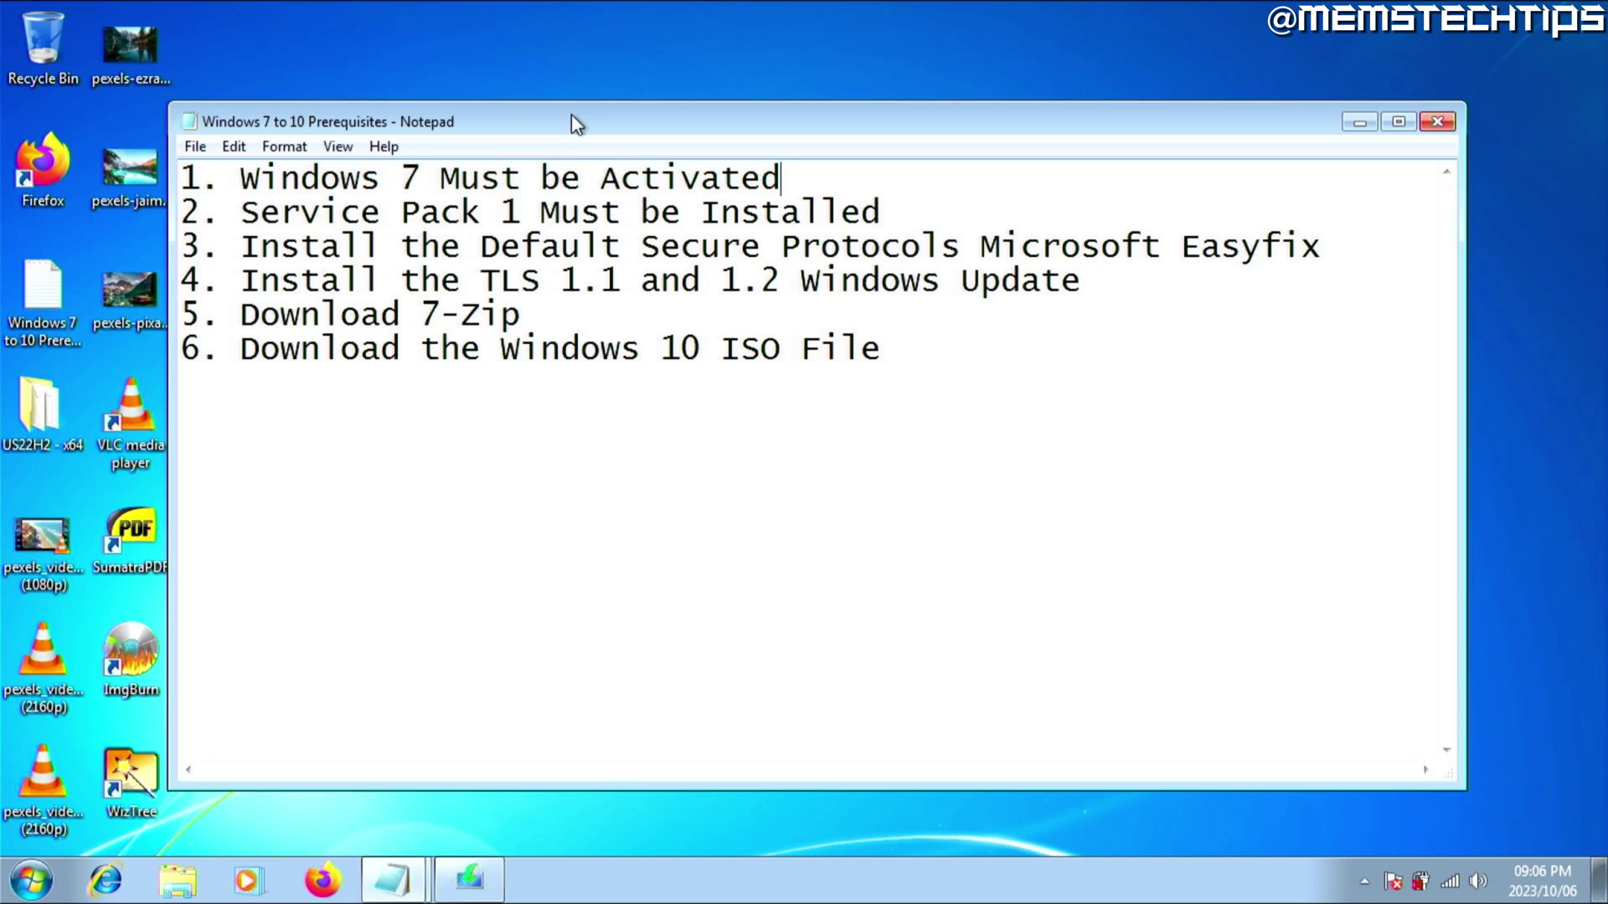
Open the Computer's System properties and scroll to the 'Windows is activated' status
left_click(30, 881)
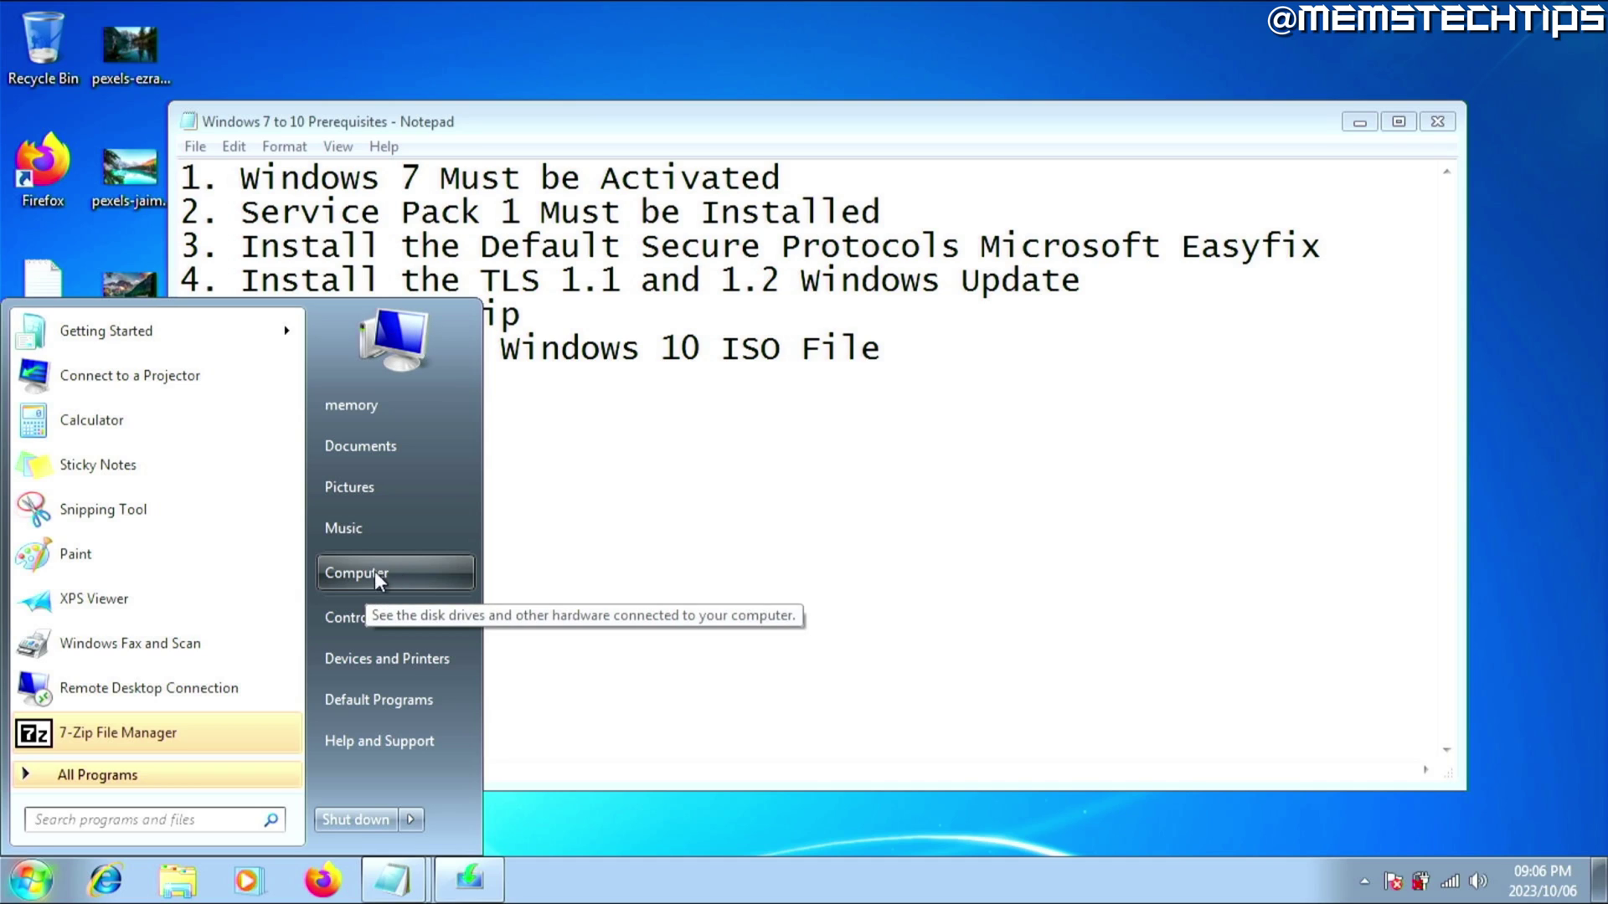
right_click(388, 571)
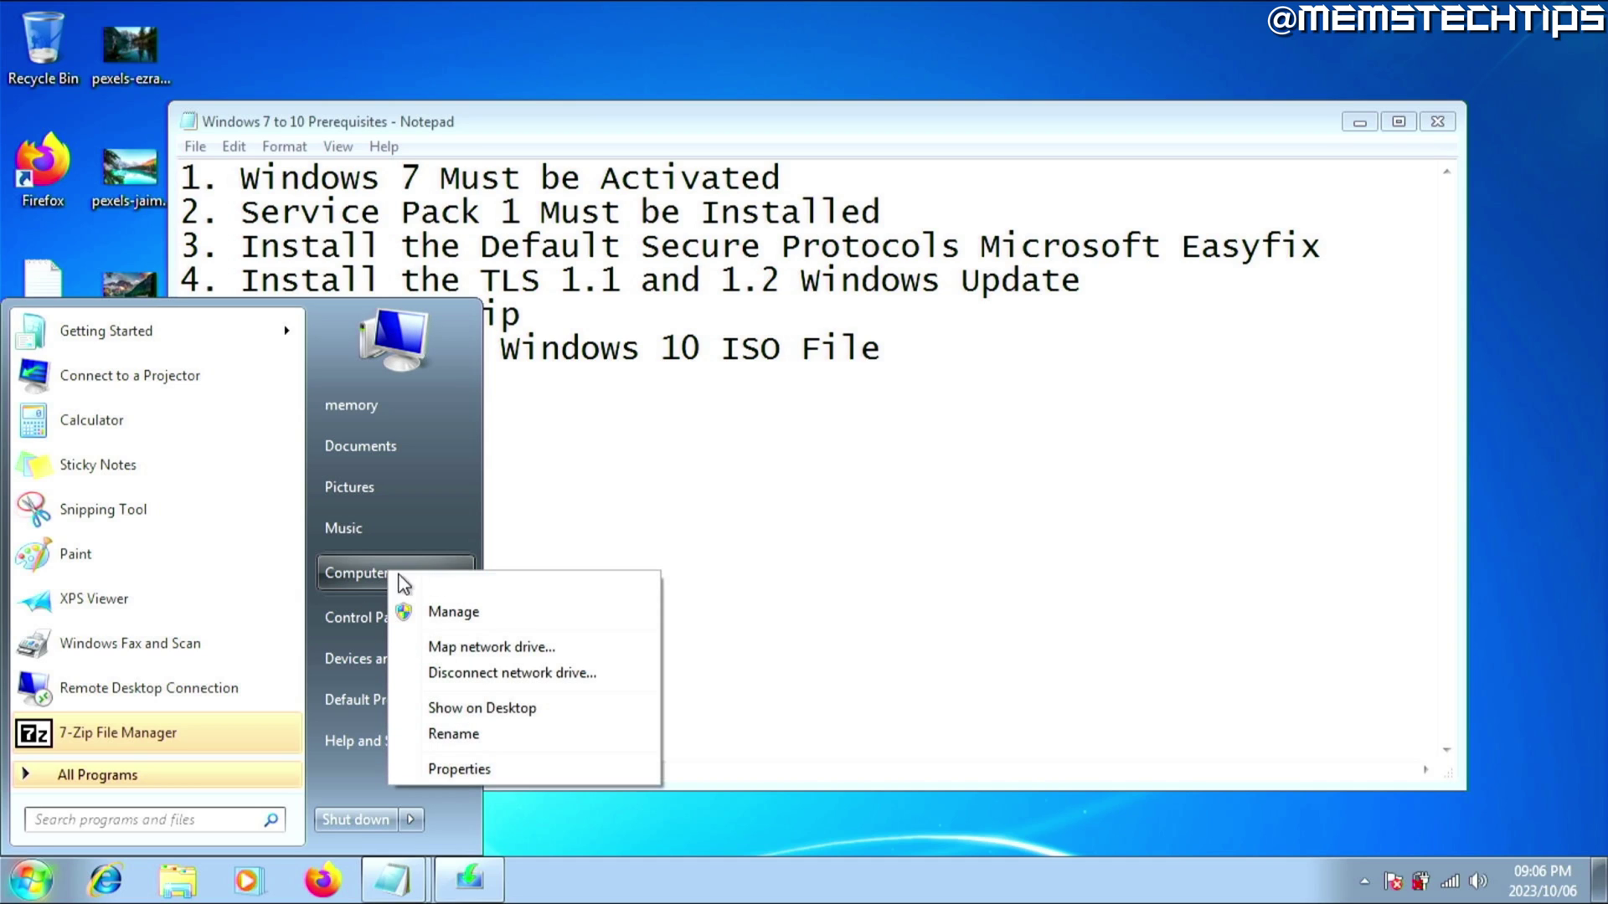
left_click(545, 768)
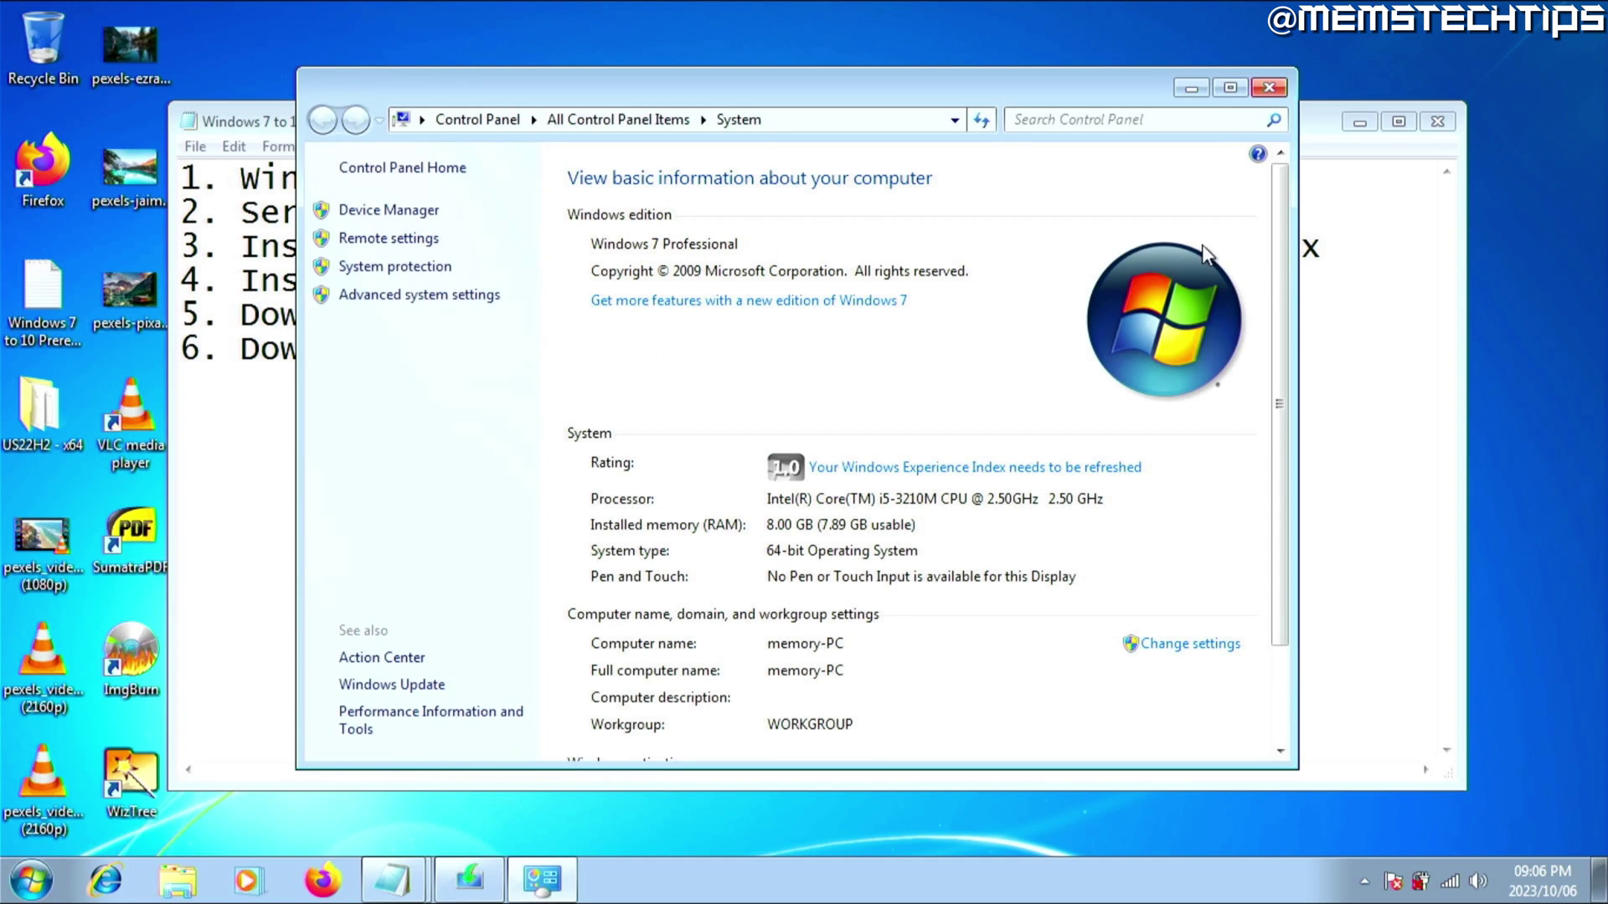
left_click_drag(1276, 246, 1274, 365)
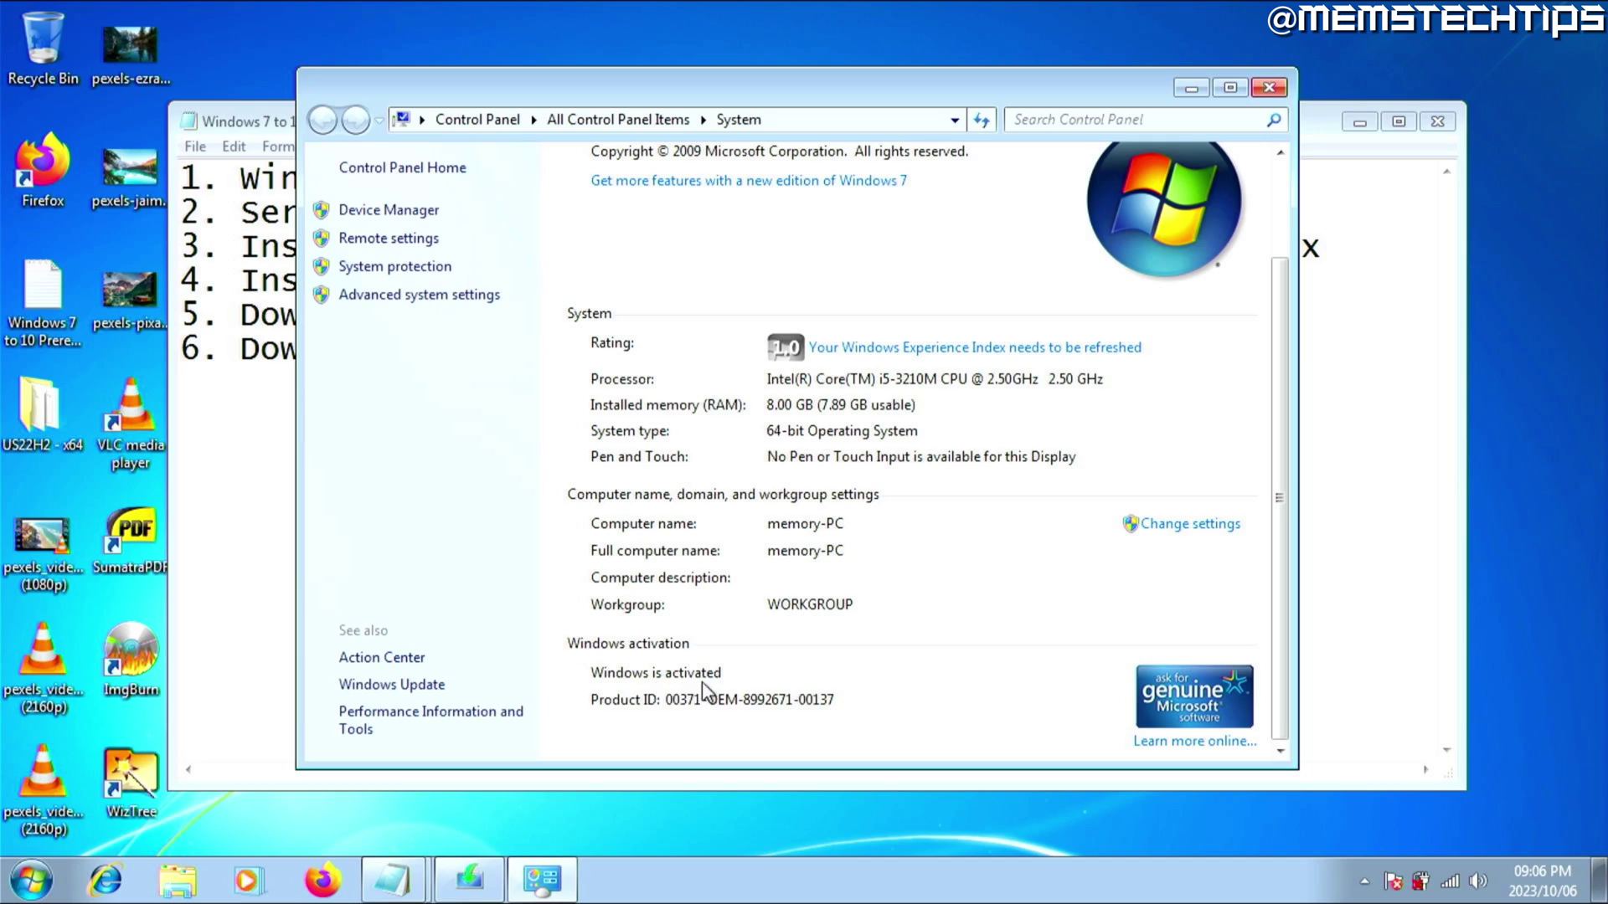
Highlight the Service Pack 1 prerequisite line in Notepad and recheck the System window
left_click(251, 126)
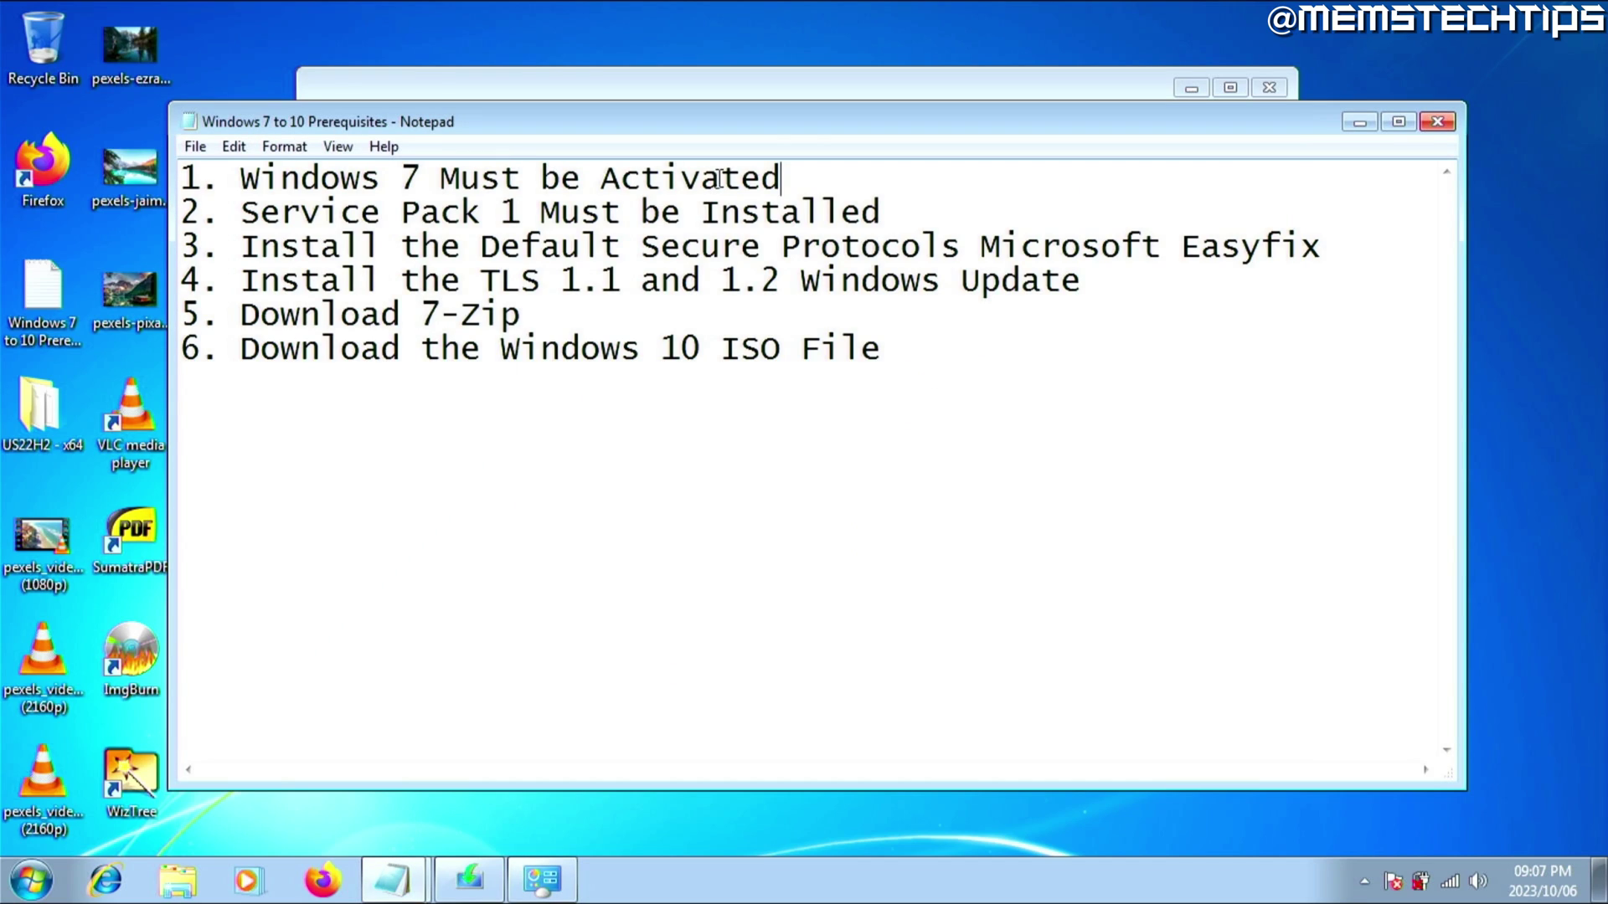
left_click_drag(894, 213, 189, 213)
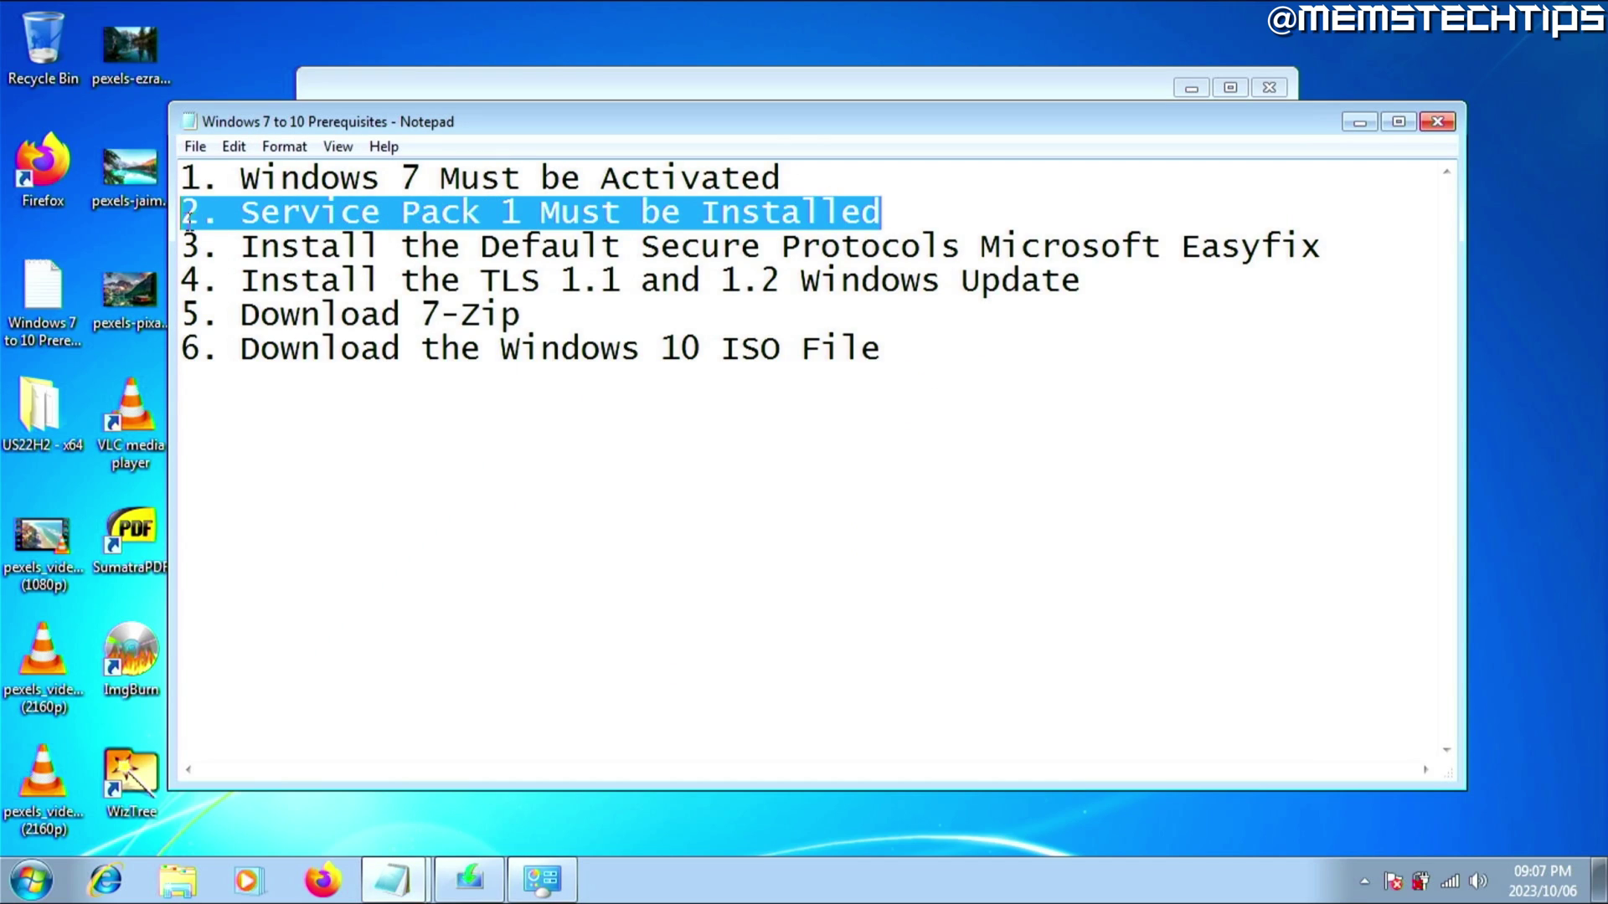
left_click(541, 880)
left_click_drag(1279, 404, 1278, 306)
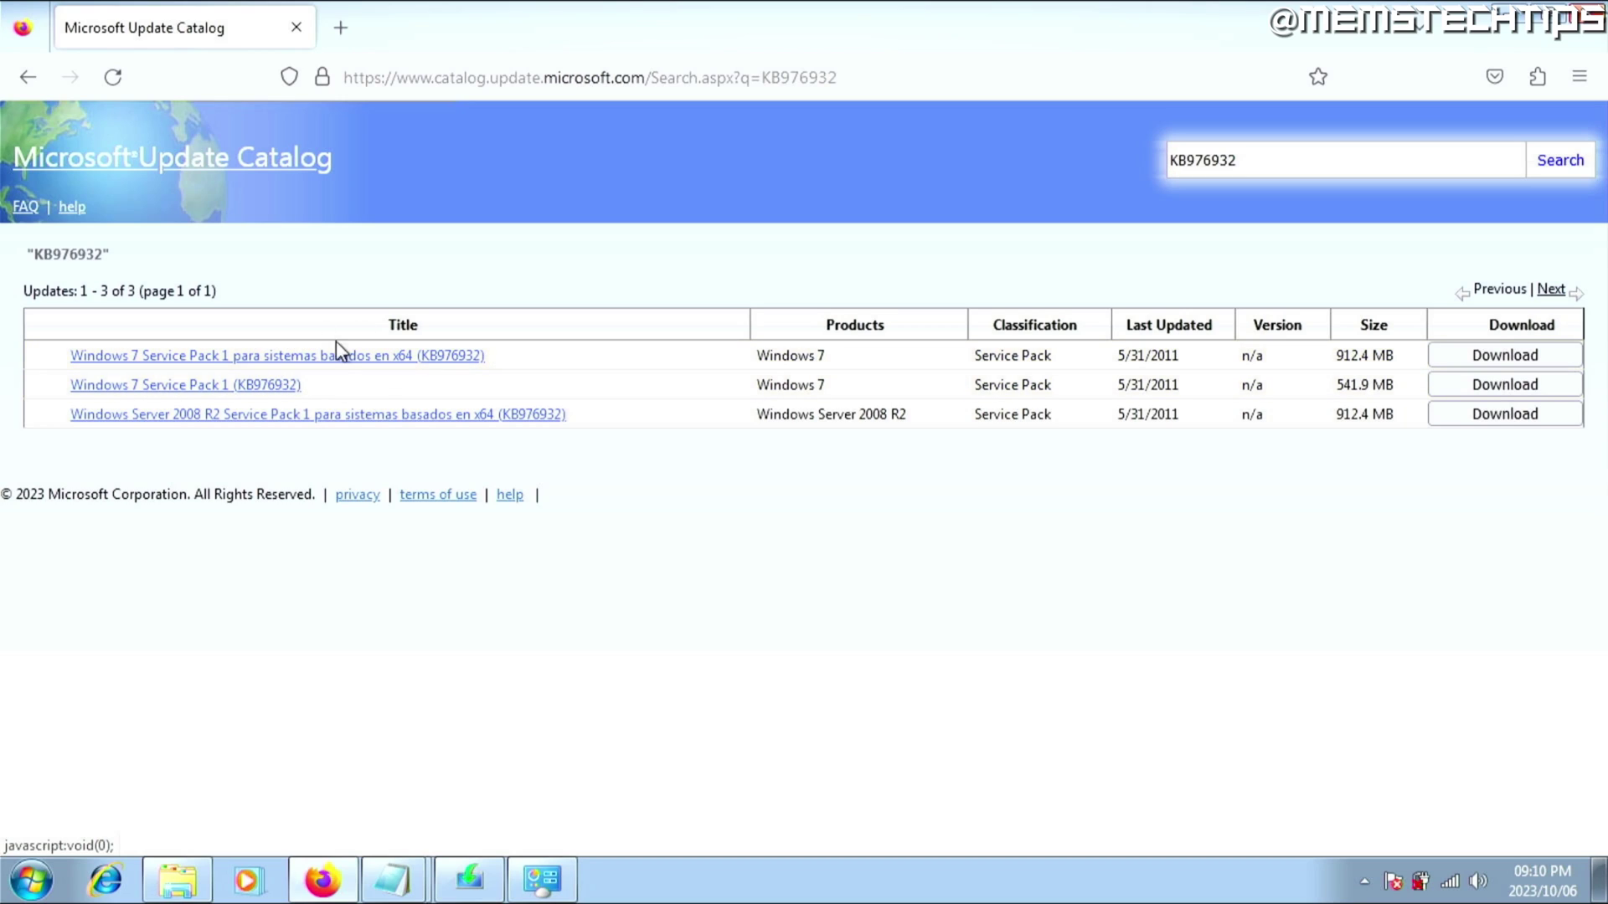
Confirm the system type and download the x64 windows6.1-kb976932-x64 Service Pack 1 installer
left_click(530, 892)
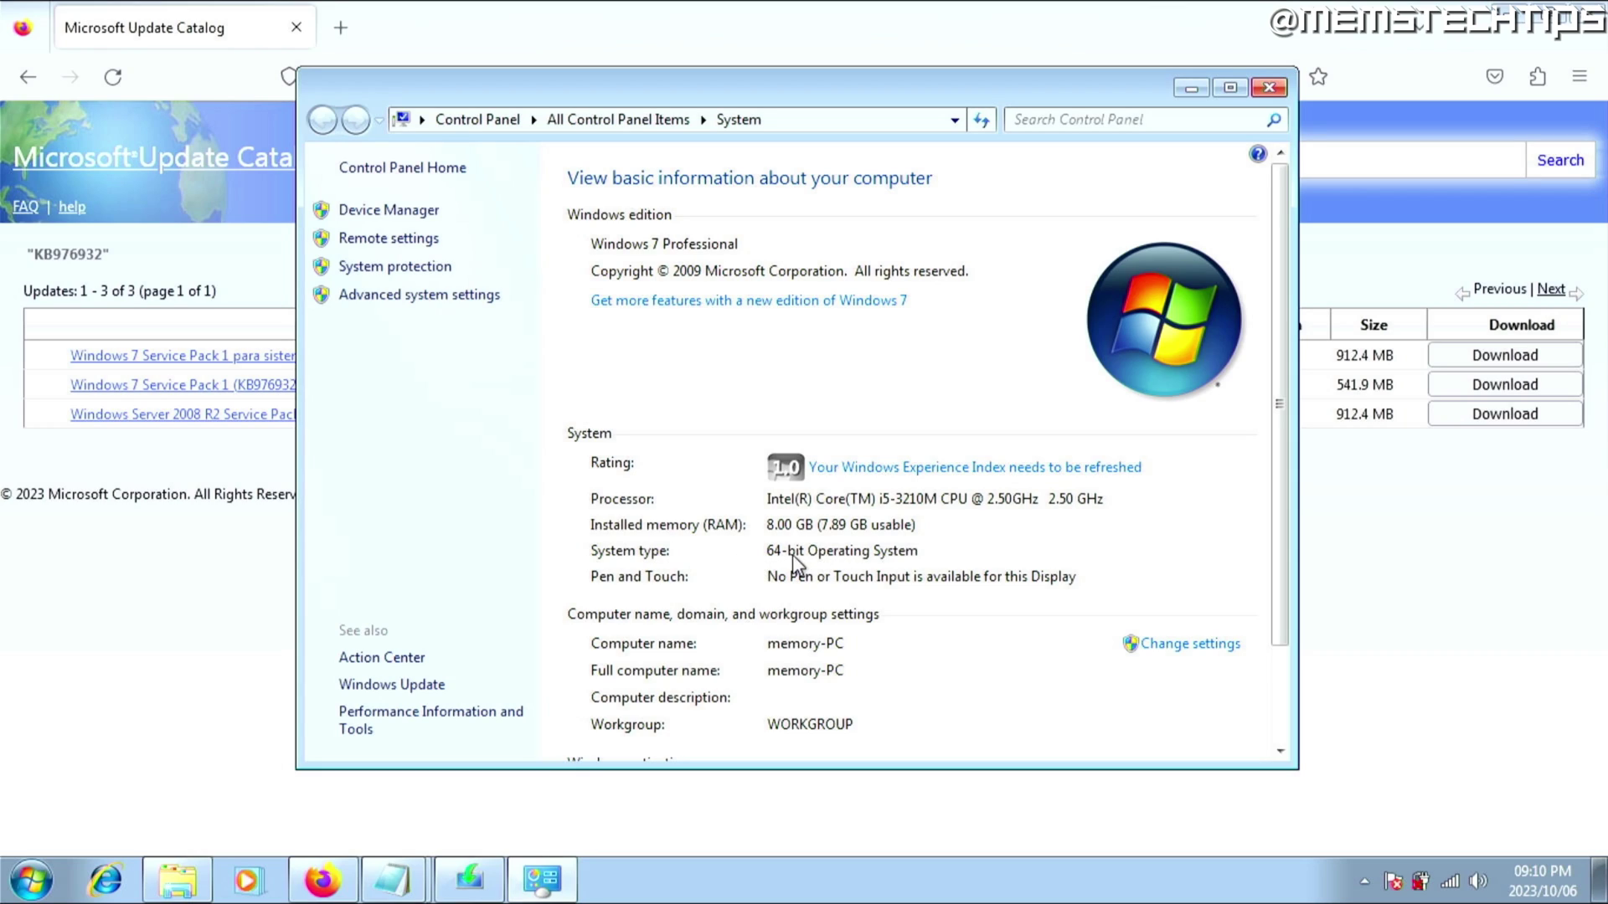
left_click(435, 29)
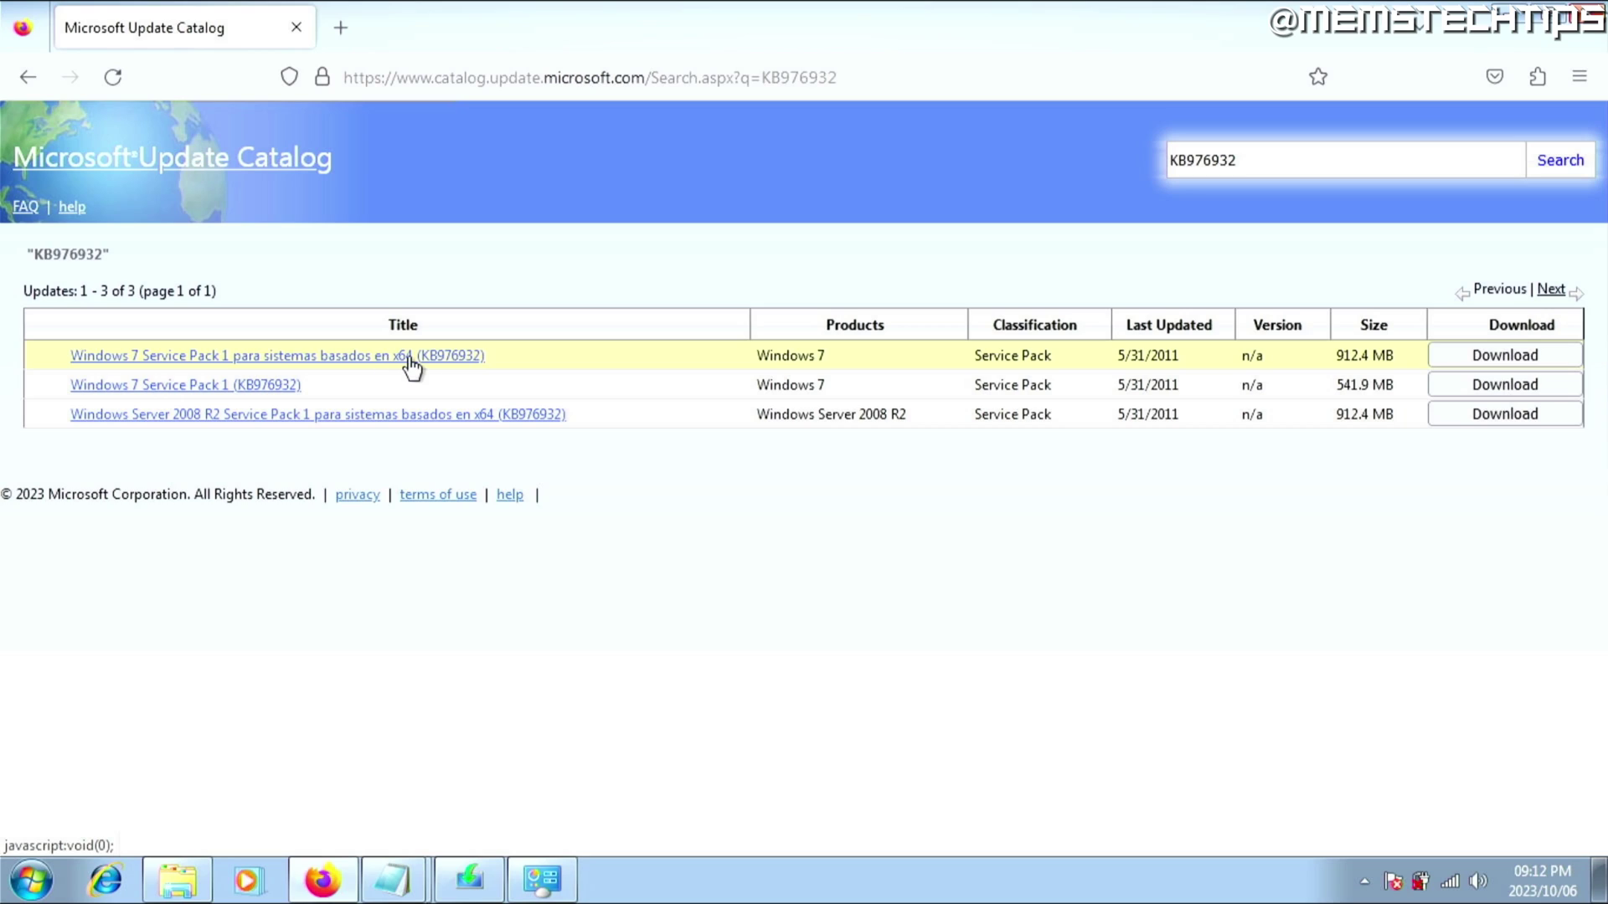
left_click(1503, 359)
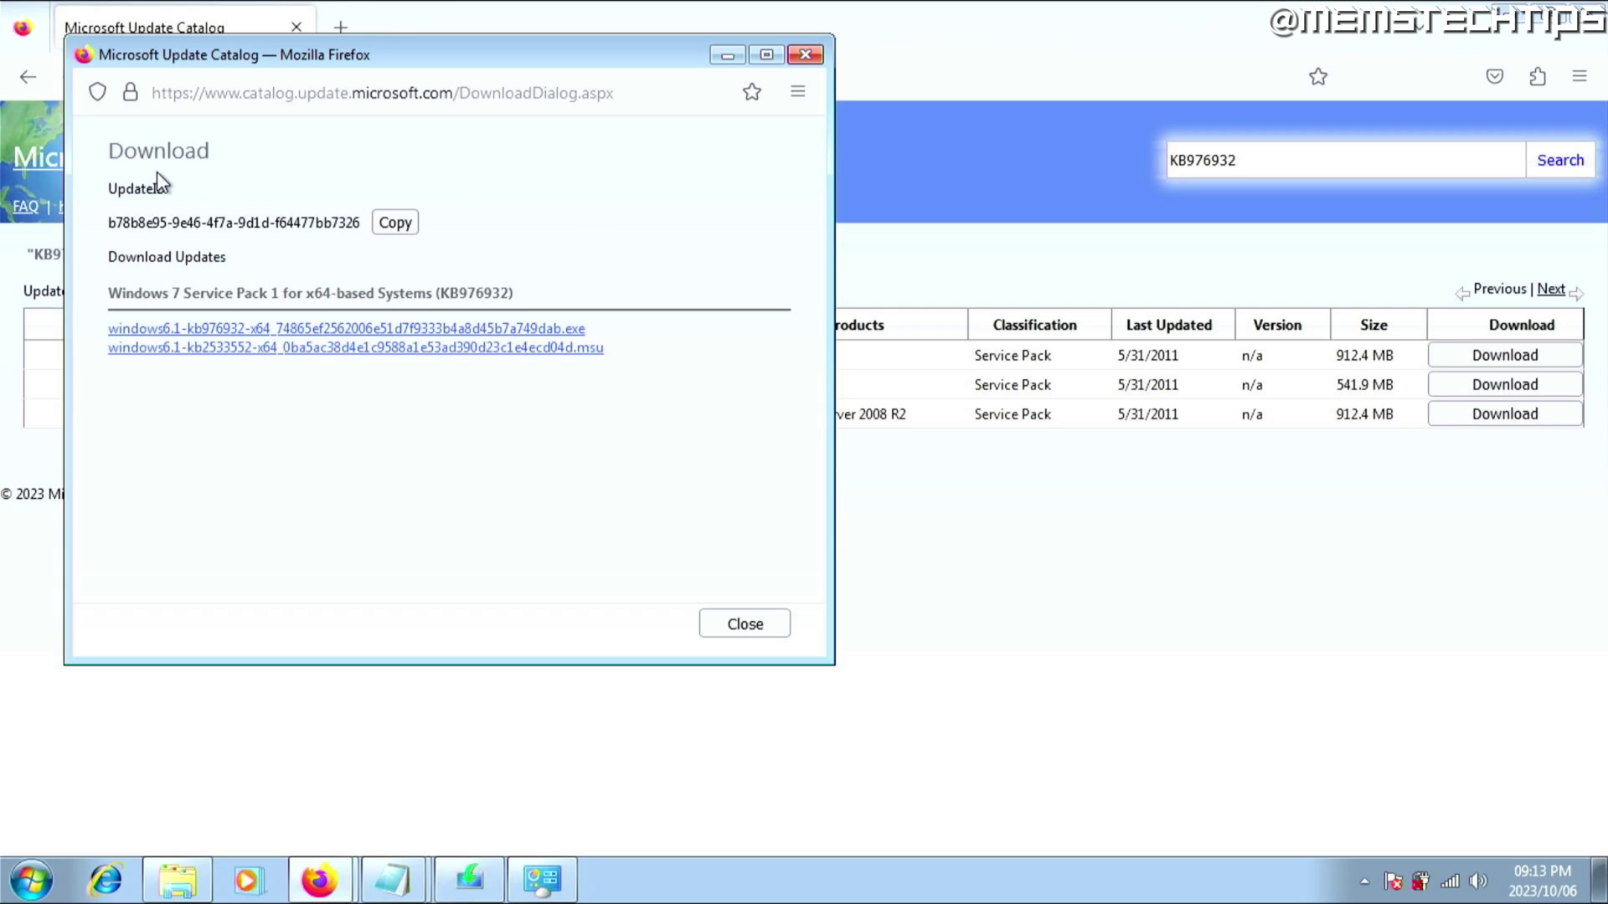
left_click(533, 332)
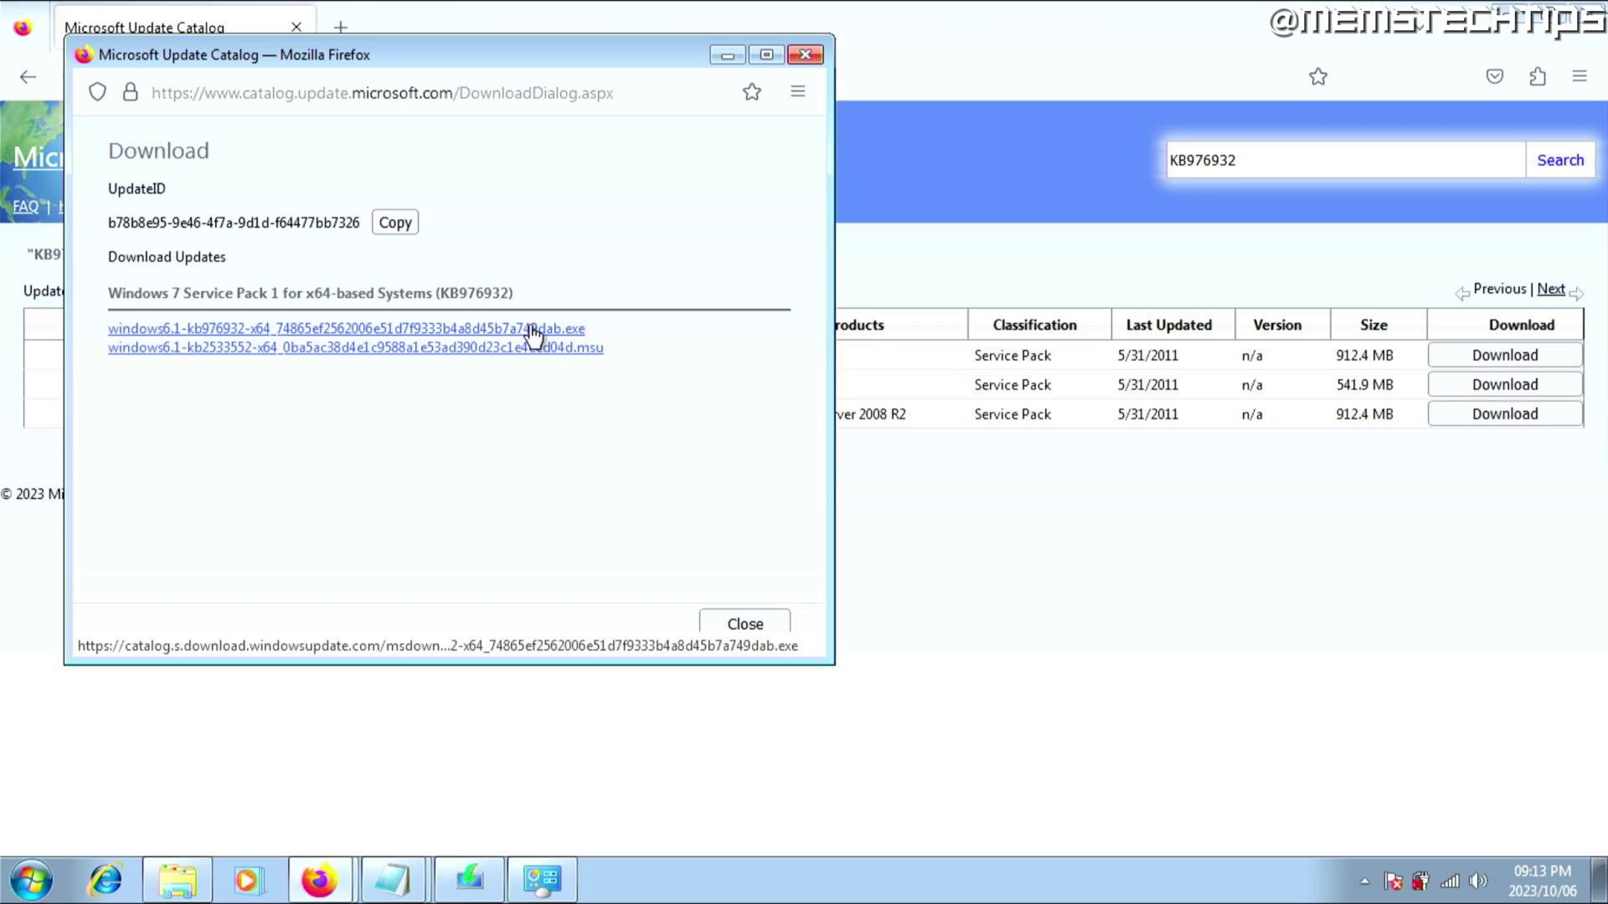
left_click(1489, 77)
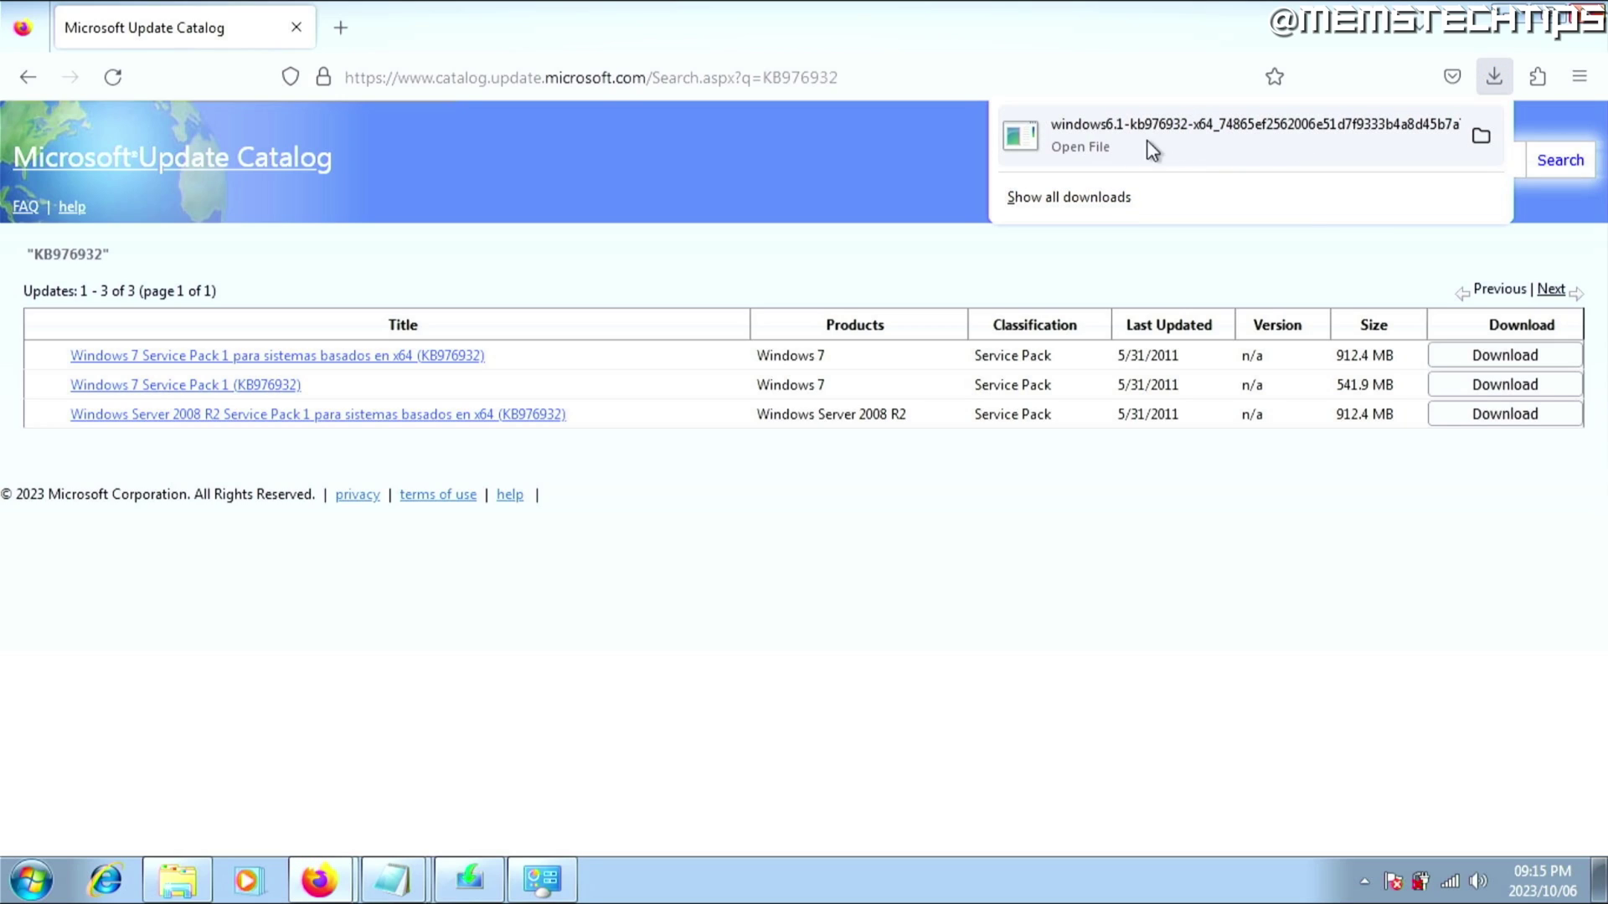
Run the downloaded kb976932 file as administrator and install Service Pack 1 with automatic restart
left_click(1481, 137)
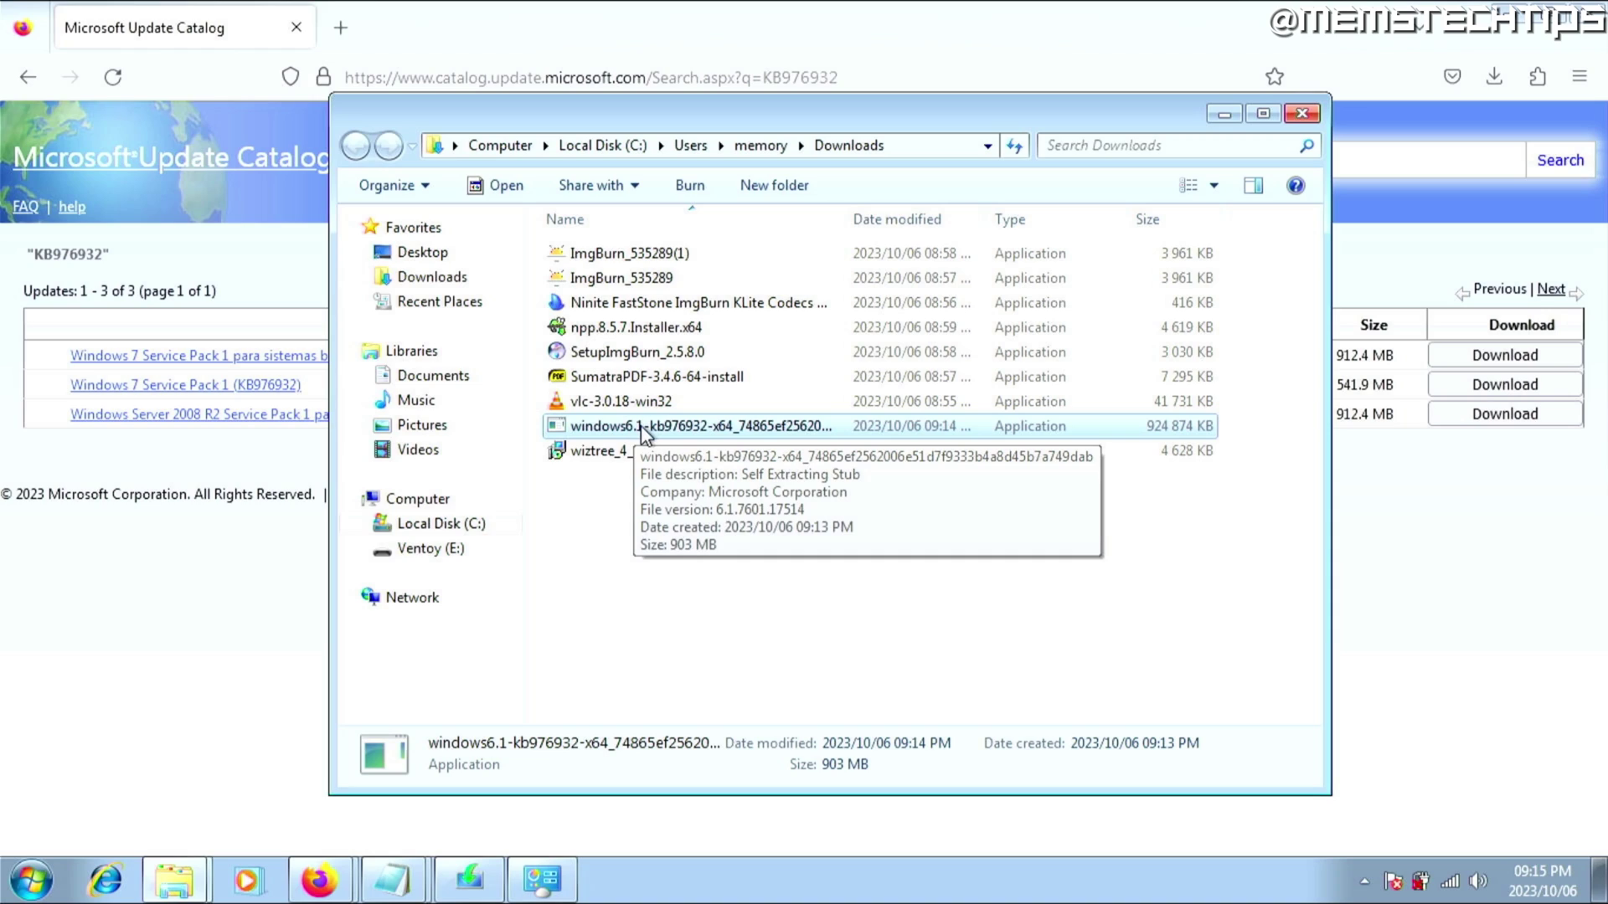
right_click(643, 435)
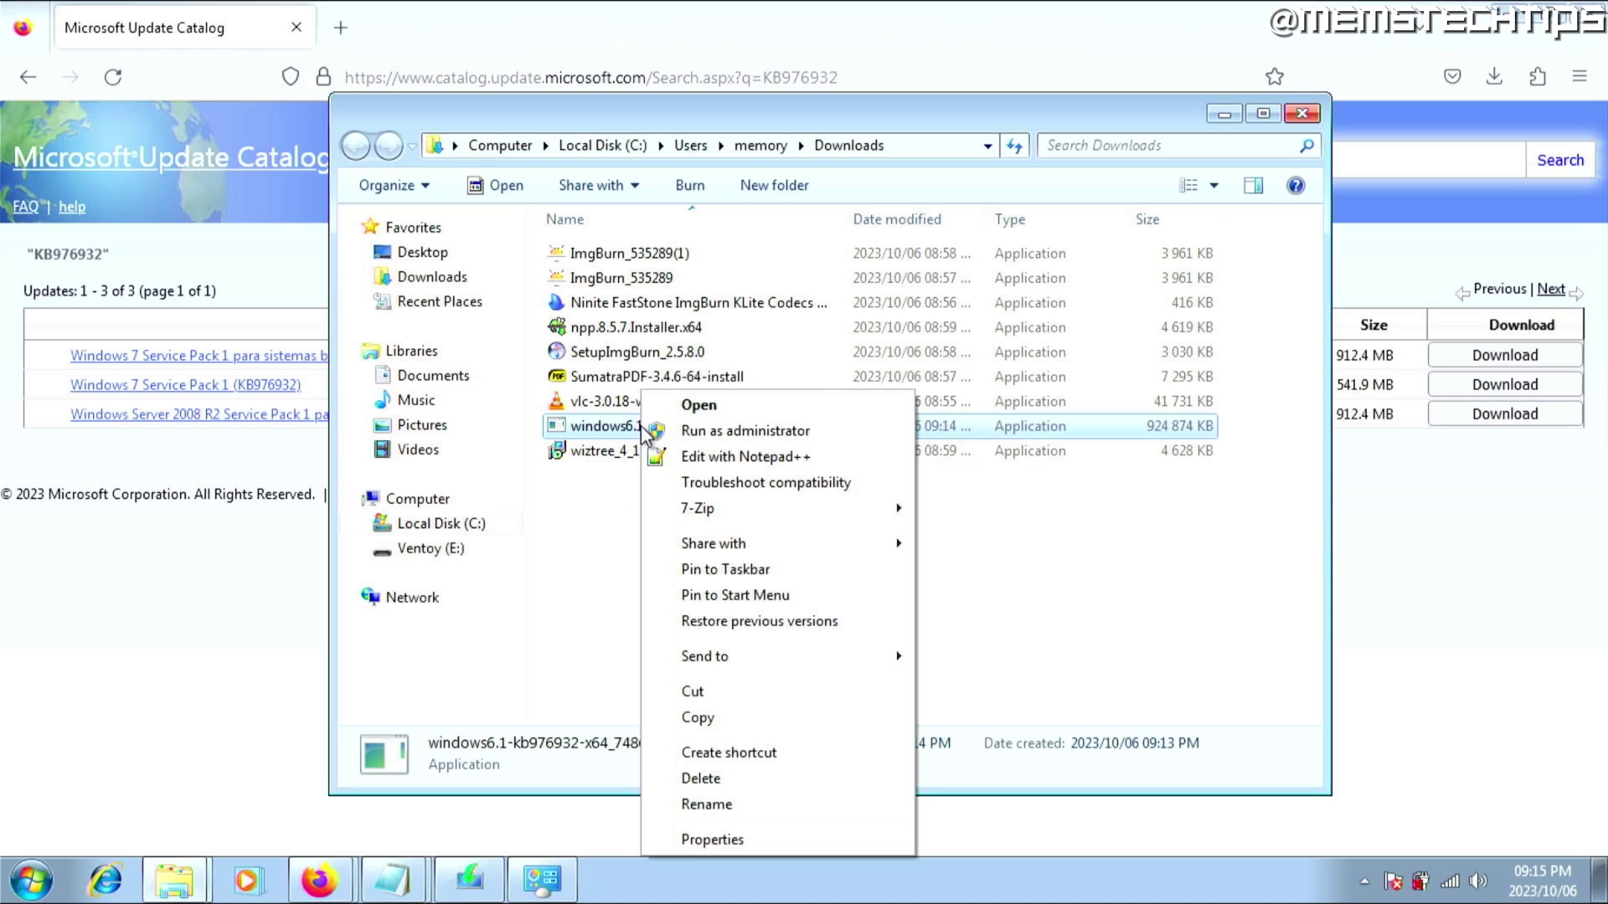
left_click(795, 431)
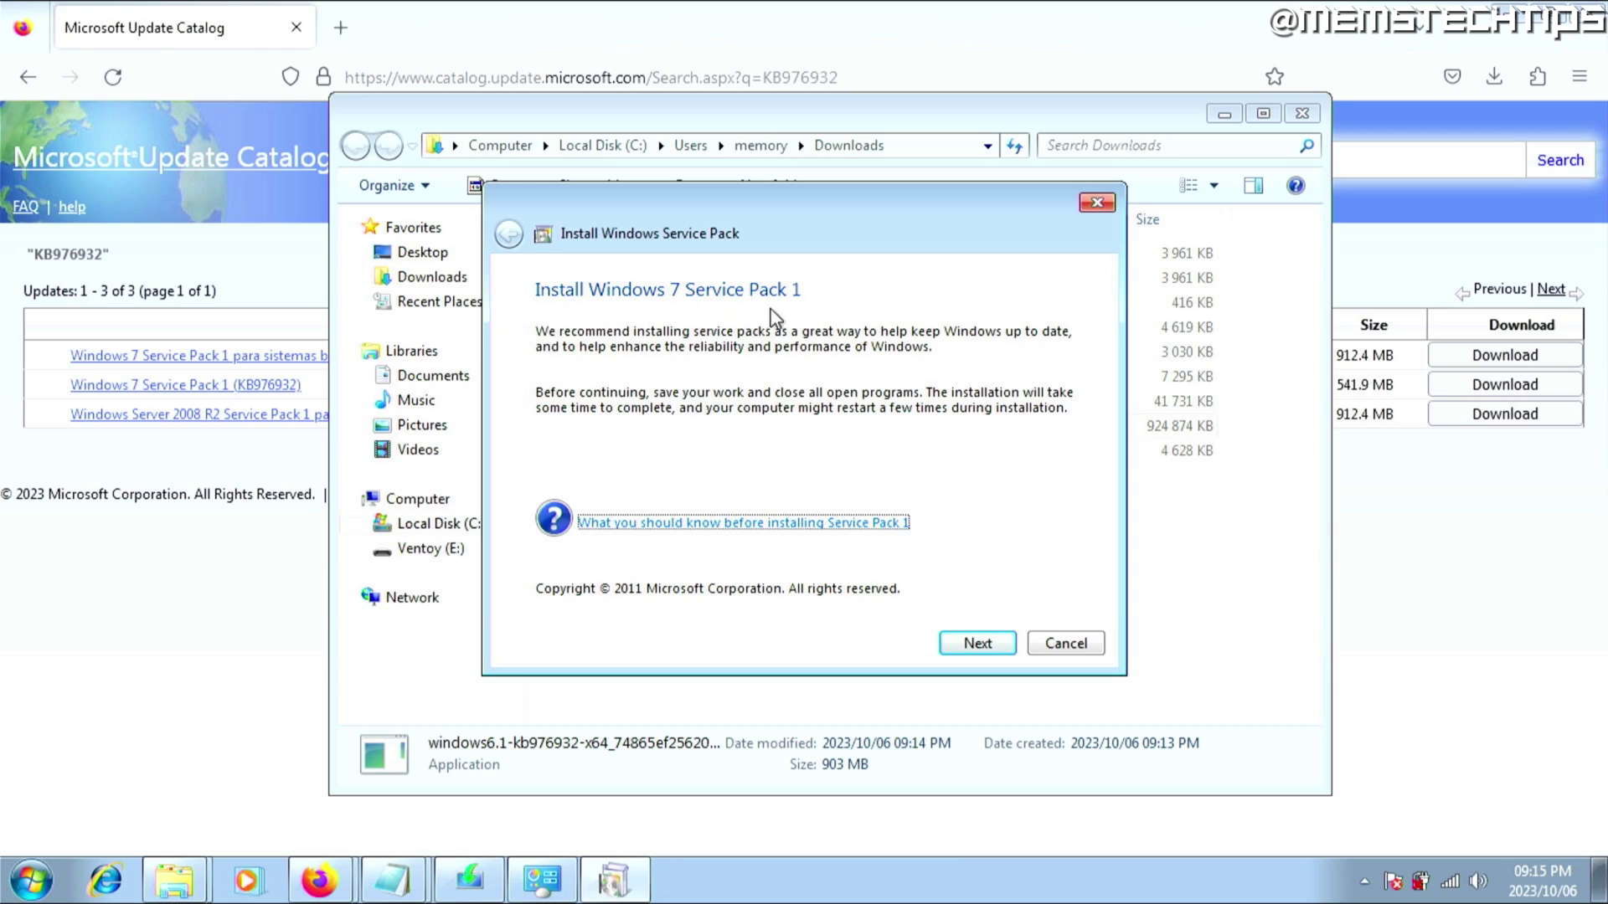
left_click(976, 645)
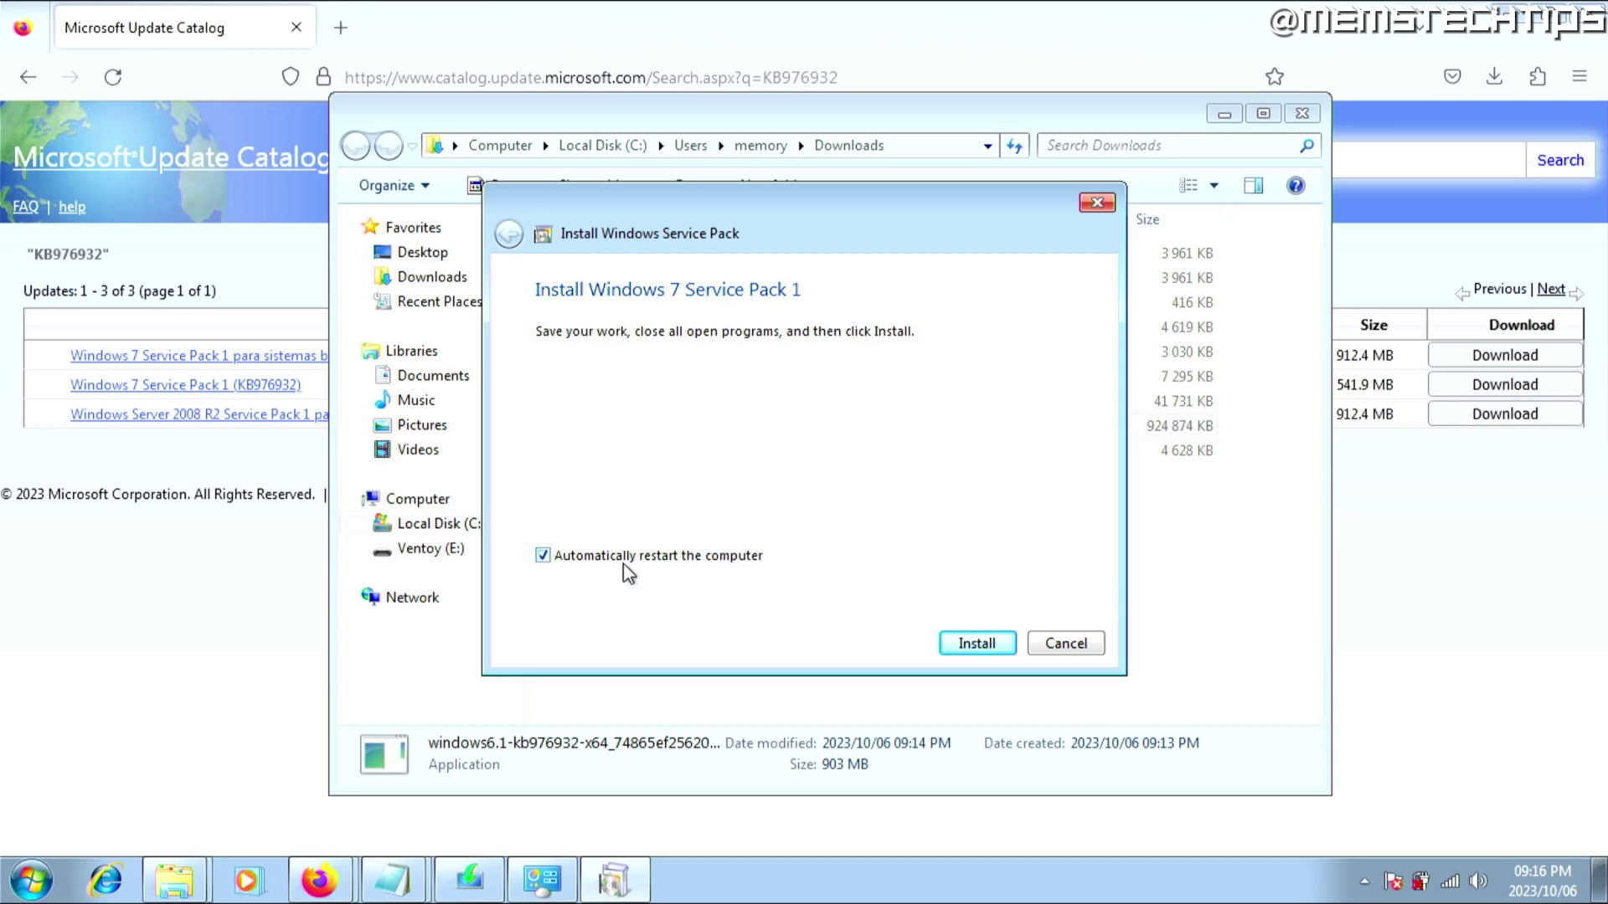
left_click(969, 643)
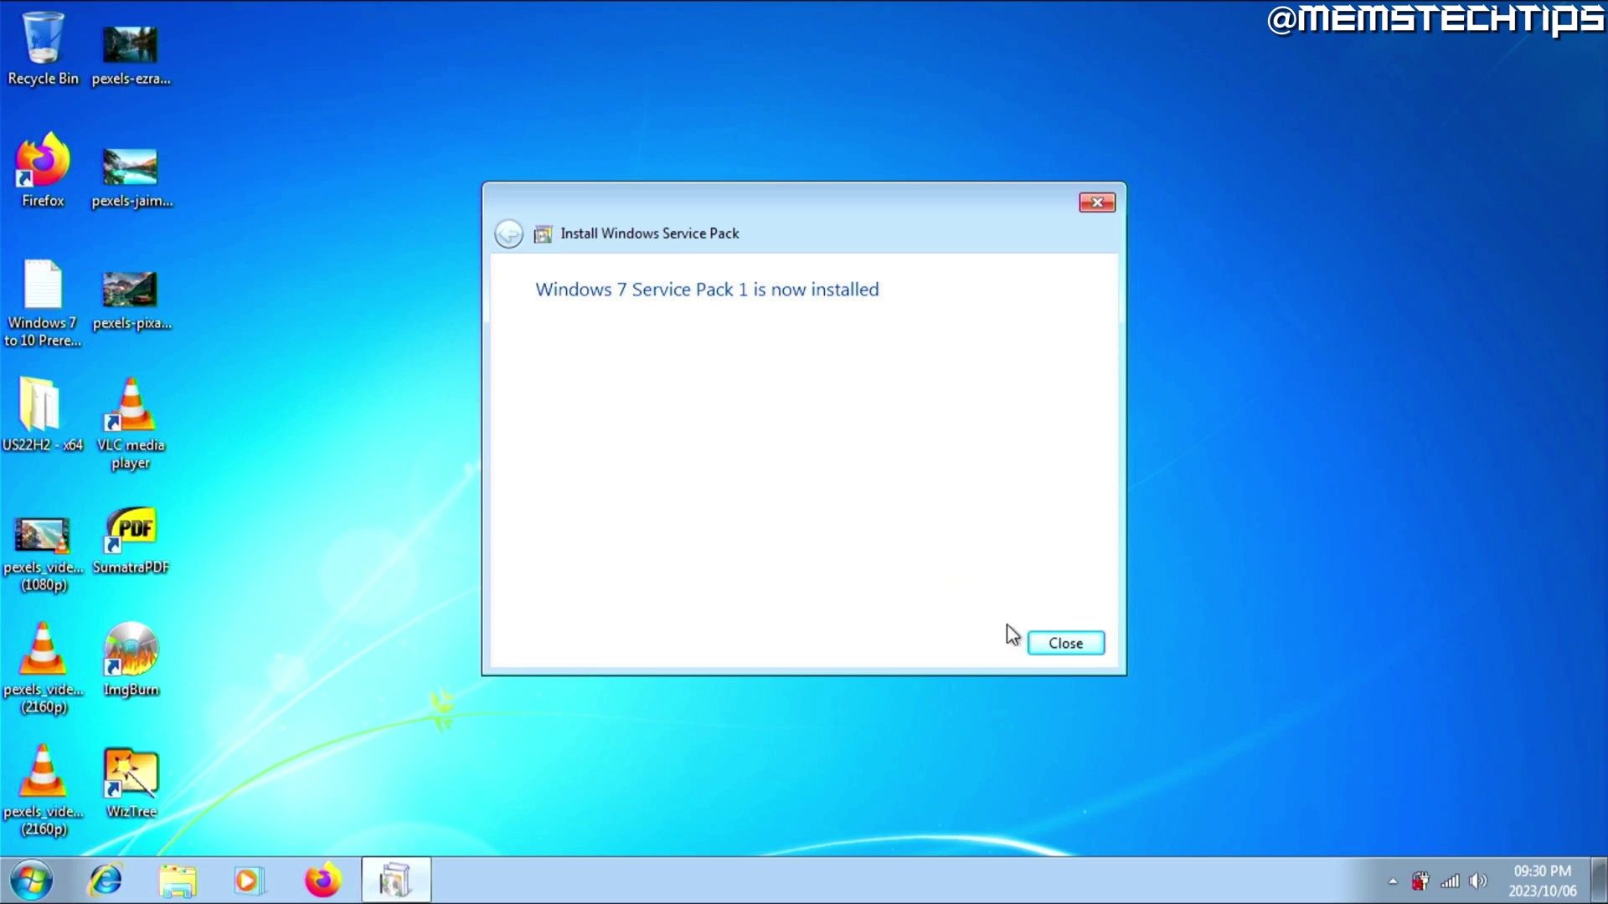
Close the finished Service Pack installer, highlight the Easyfix prerequisite, and load its download address
left_click(1086, 643)
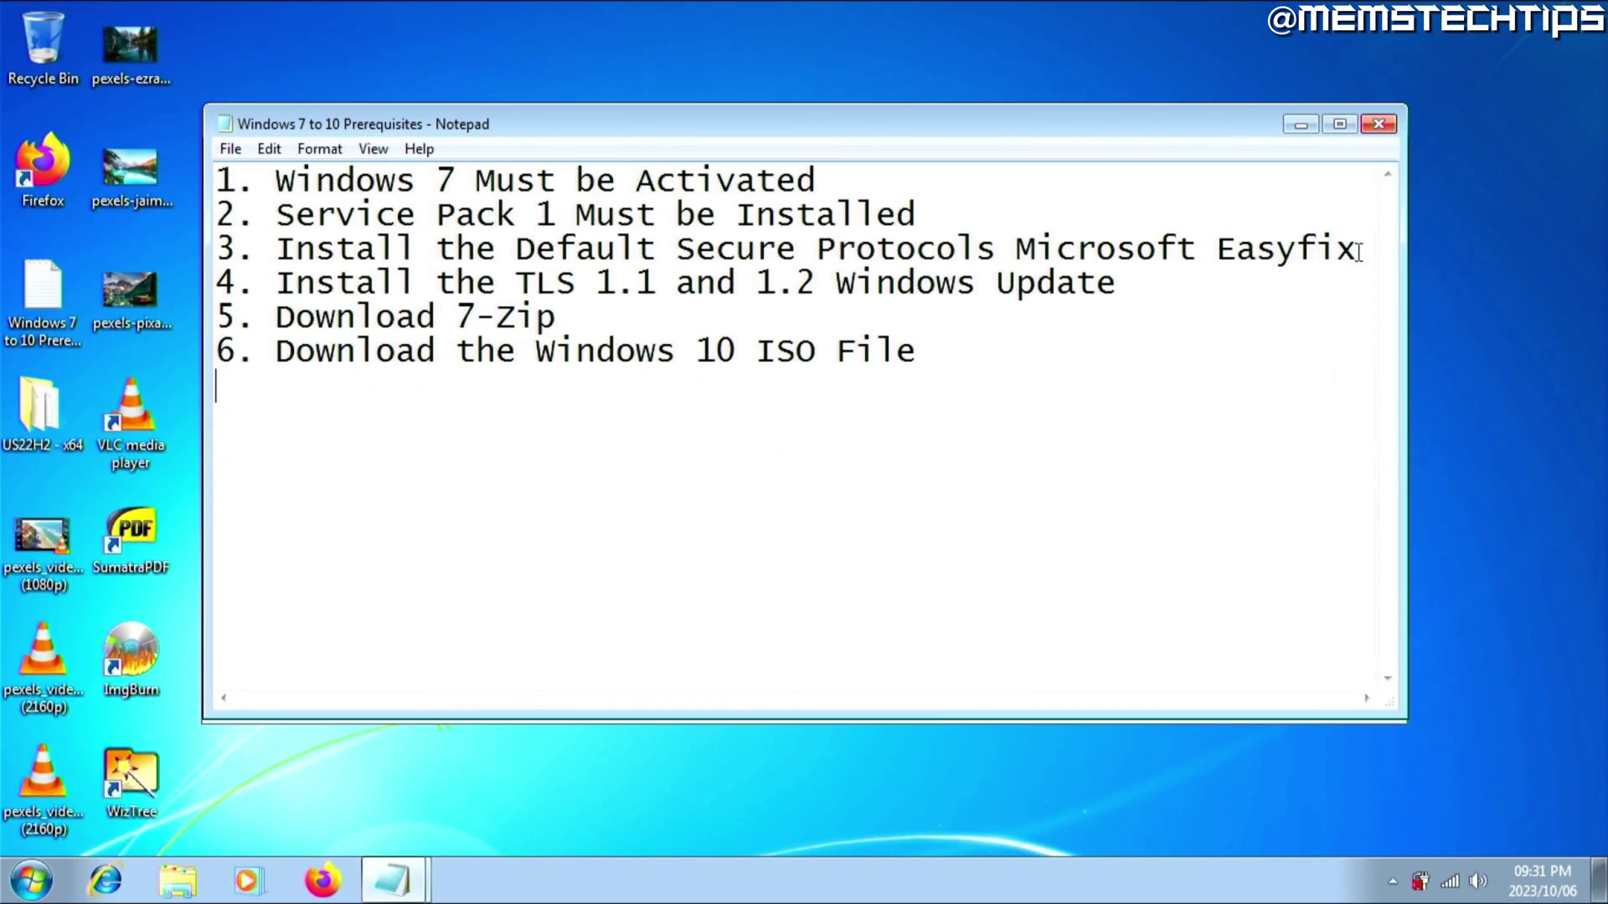
left_click_drag(1357, 252, 209, 251)
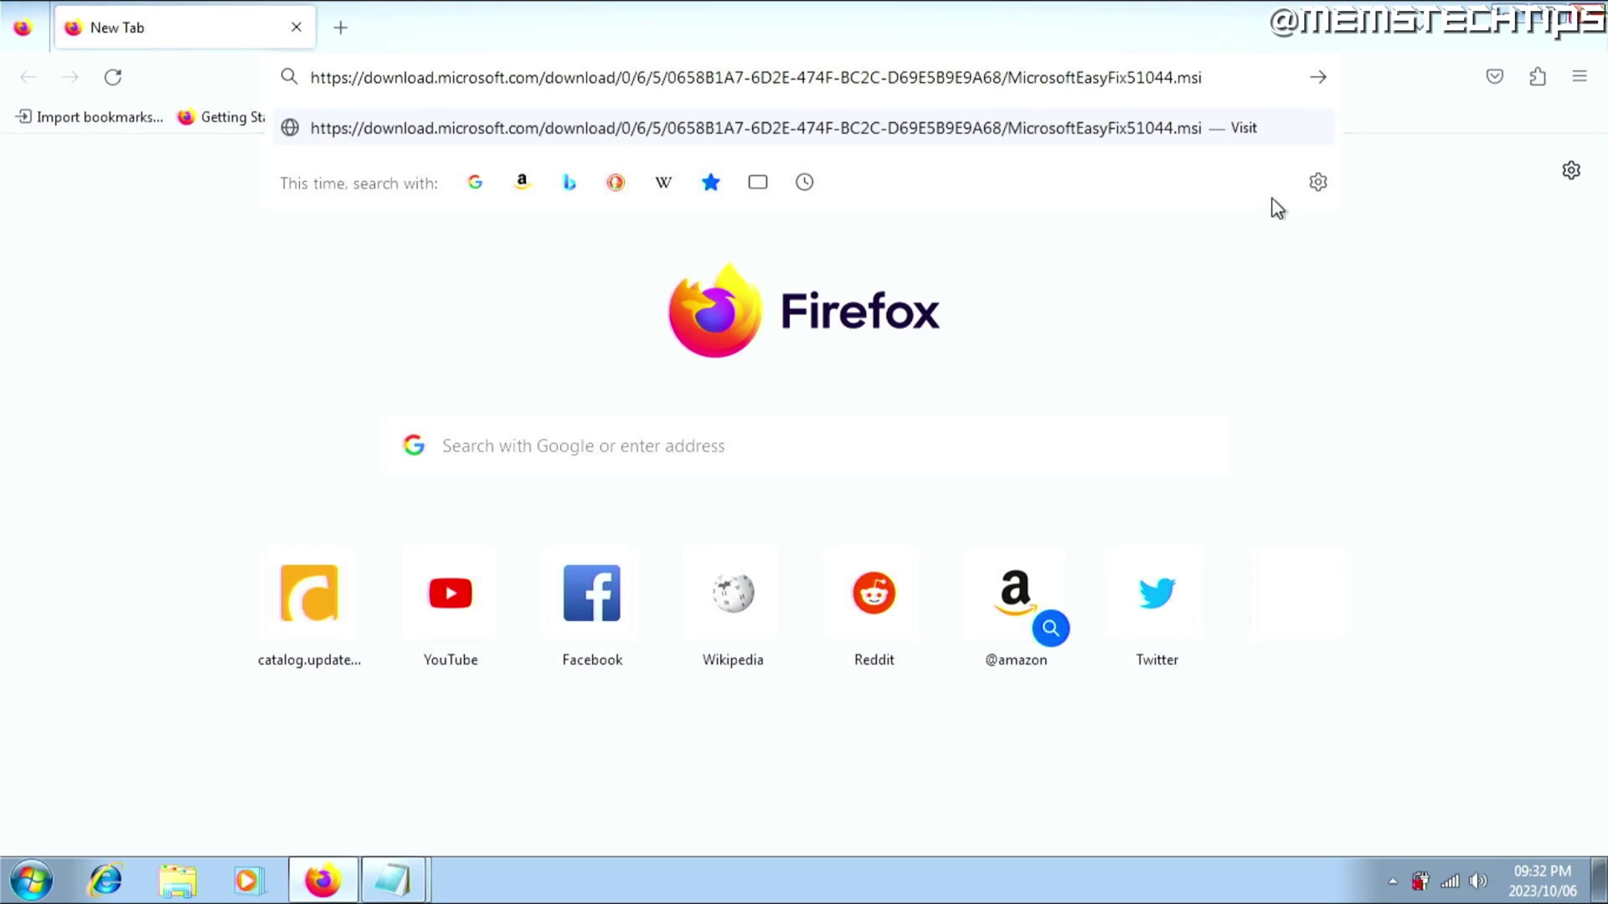
key("Return")
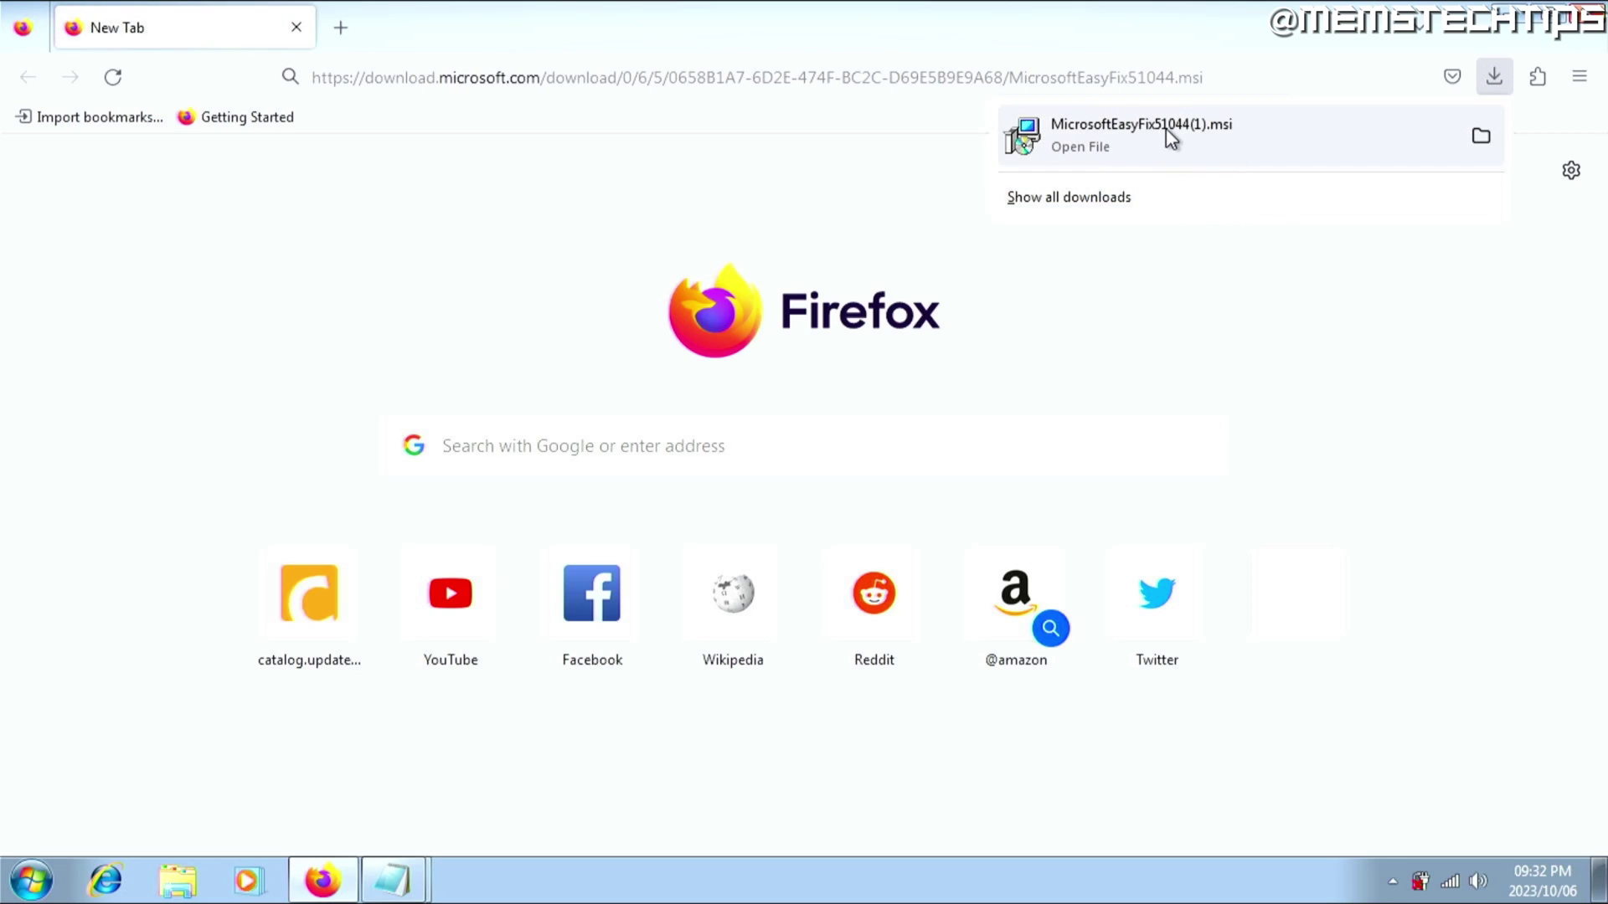
Launch the downloaded Easy fix 51044, accept its licence, run it to completion, and close it
left_click(1130, 144)
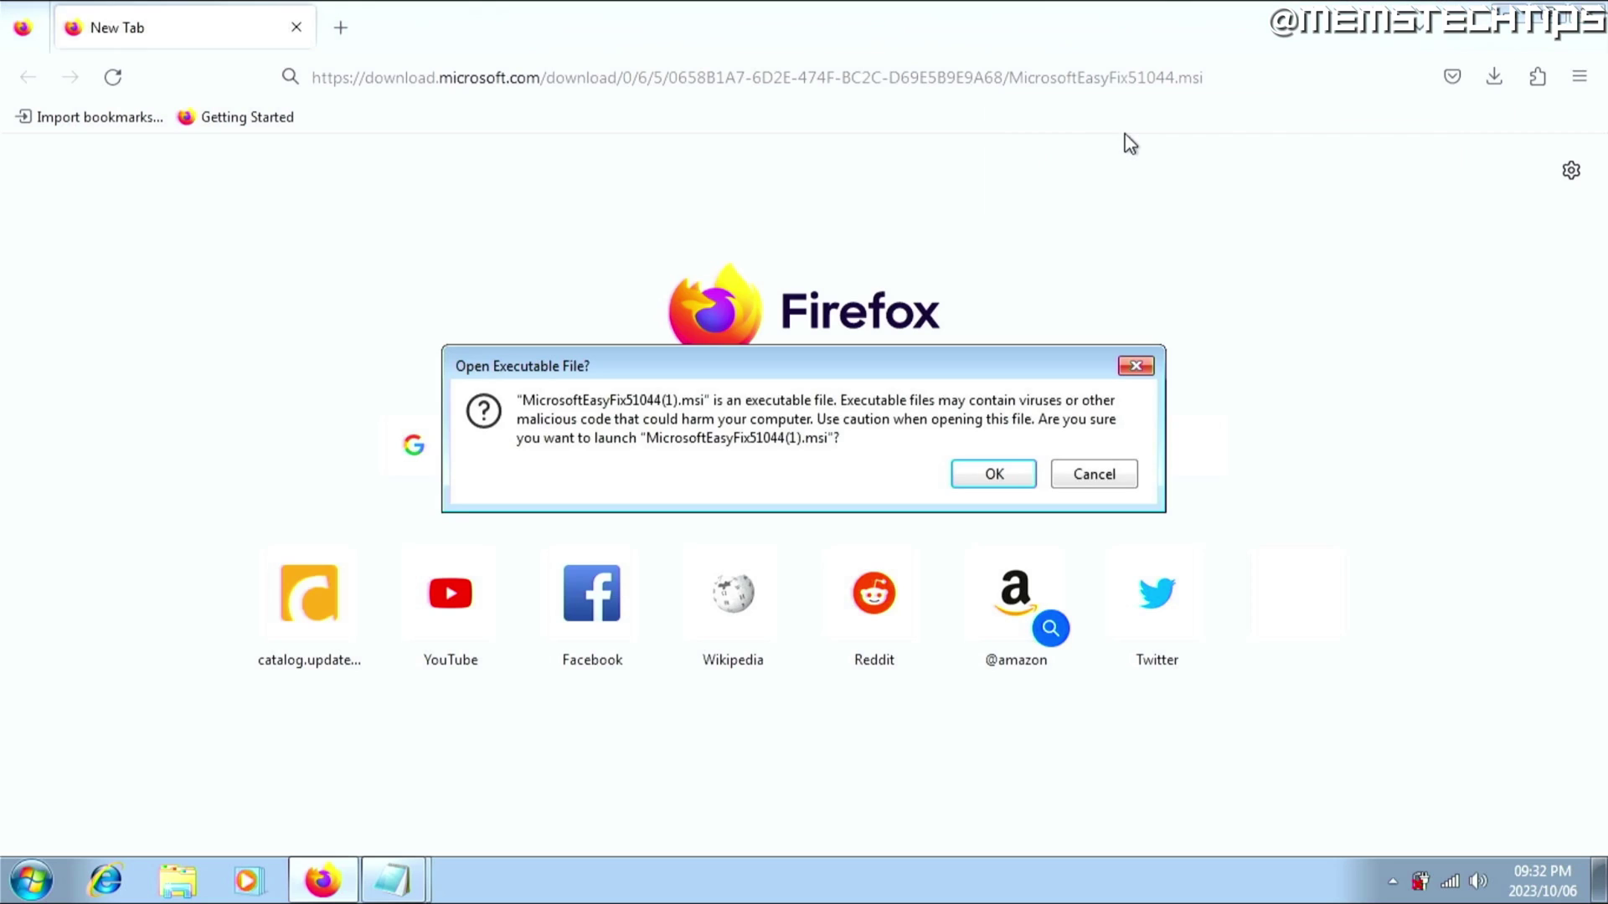
left_click(994, 473)
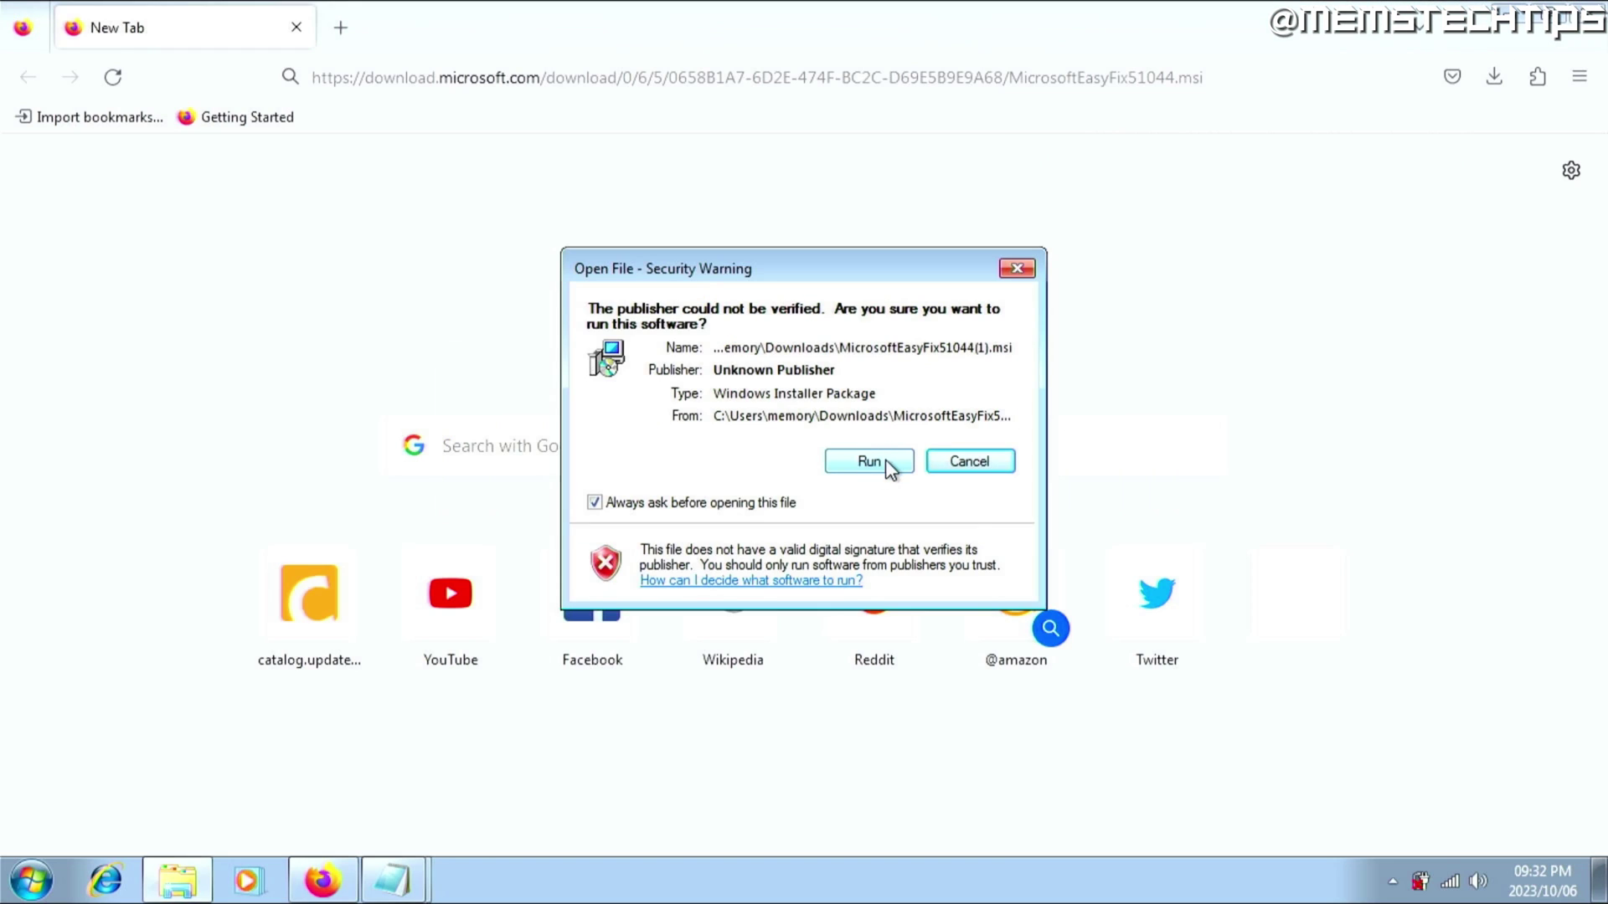
left_click(872, 461)
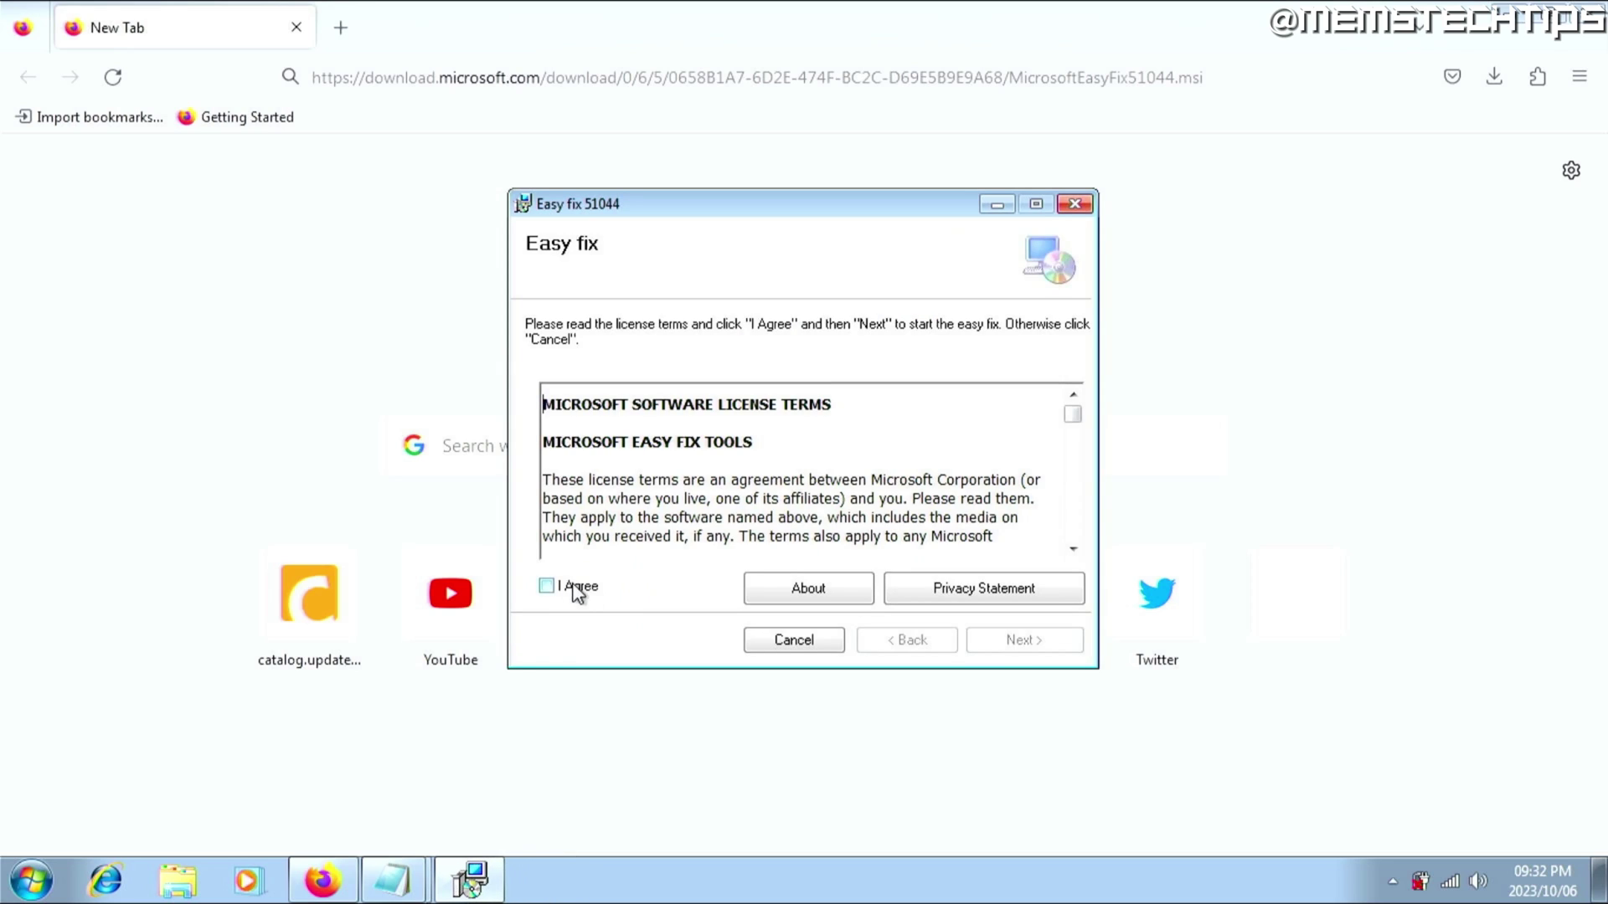
left_click(547, 588)
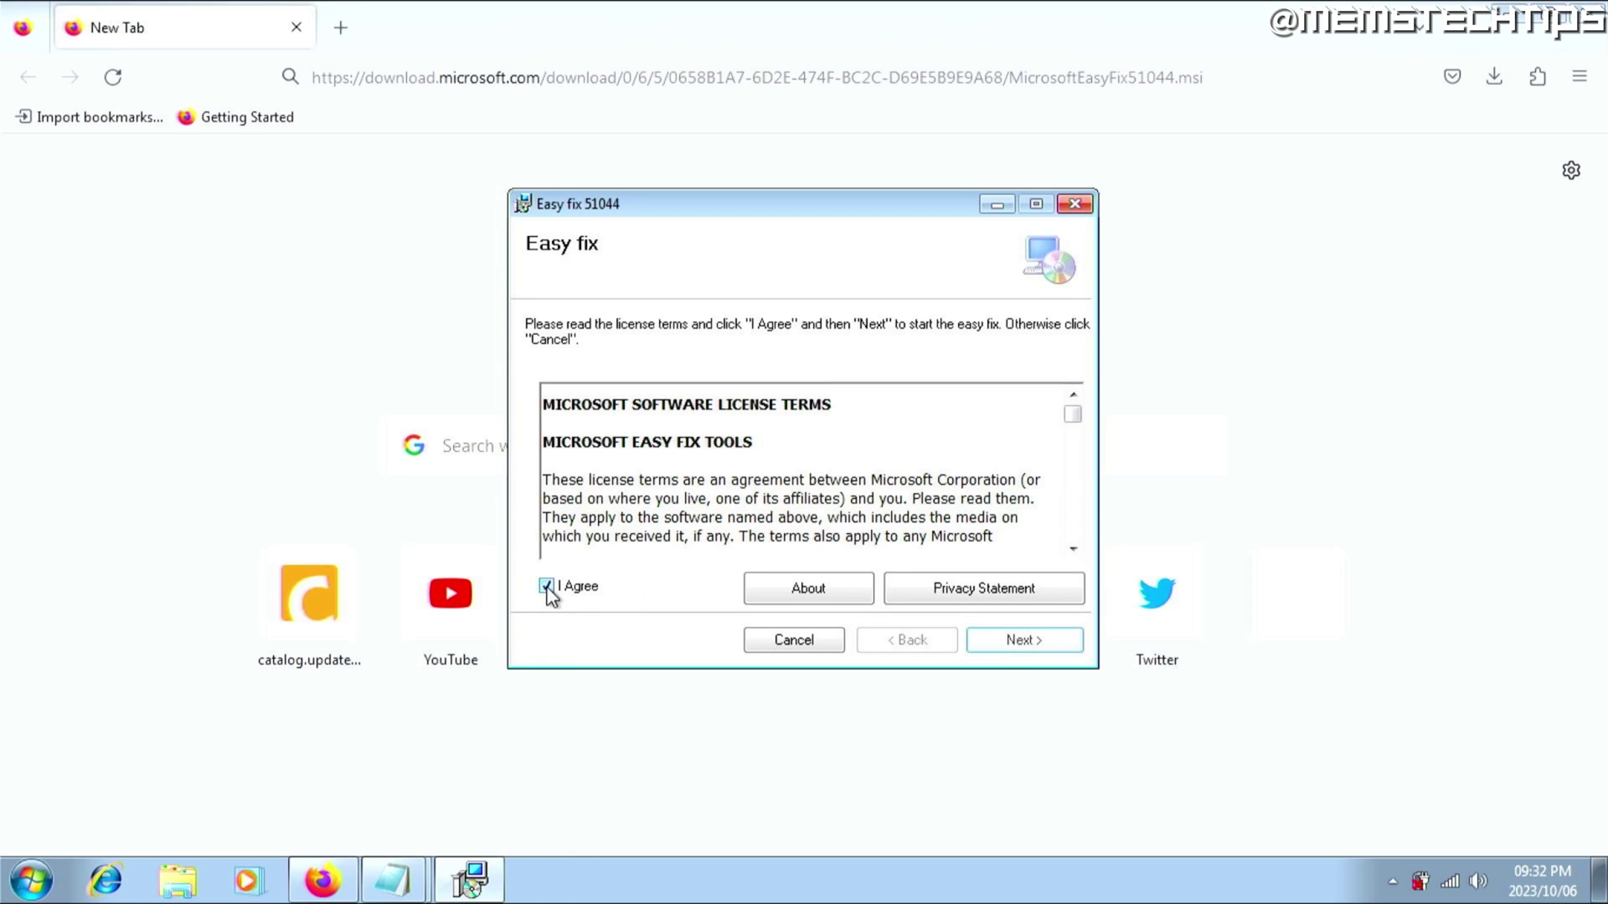
left_click(1024, 640)
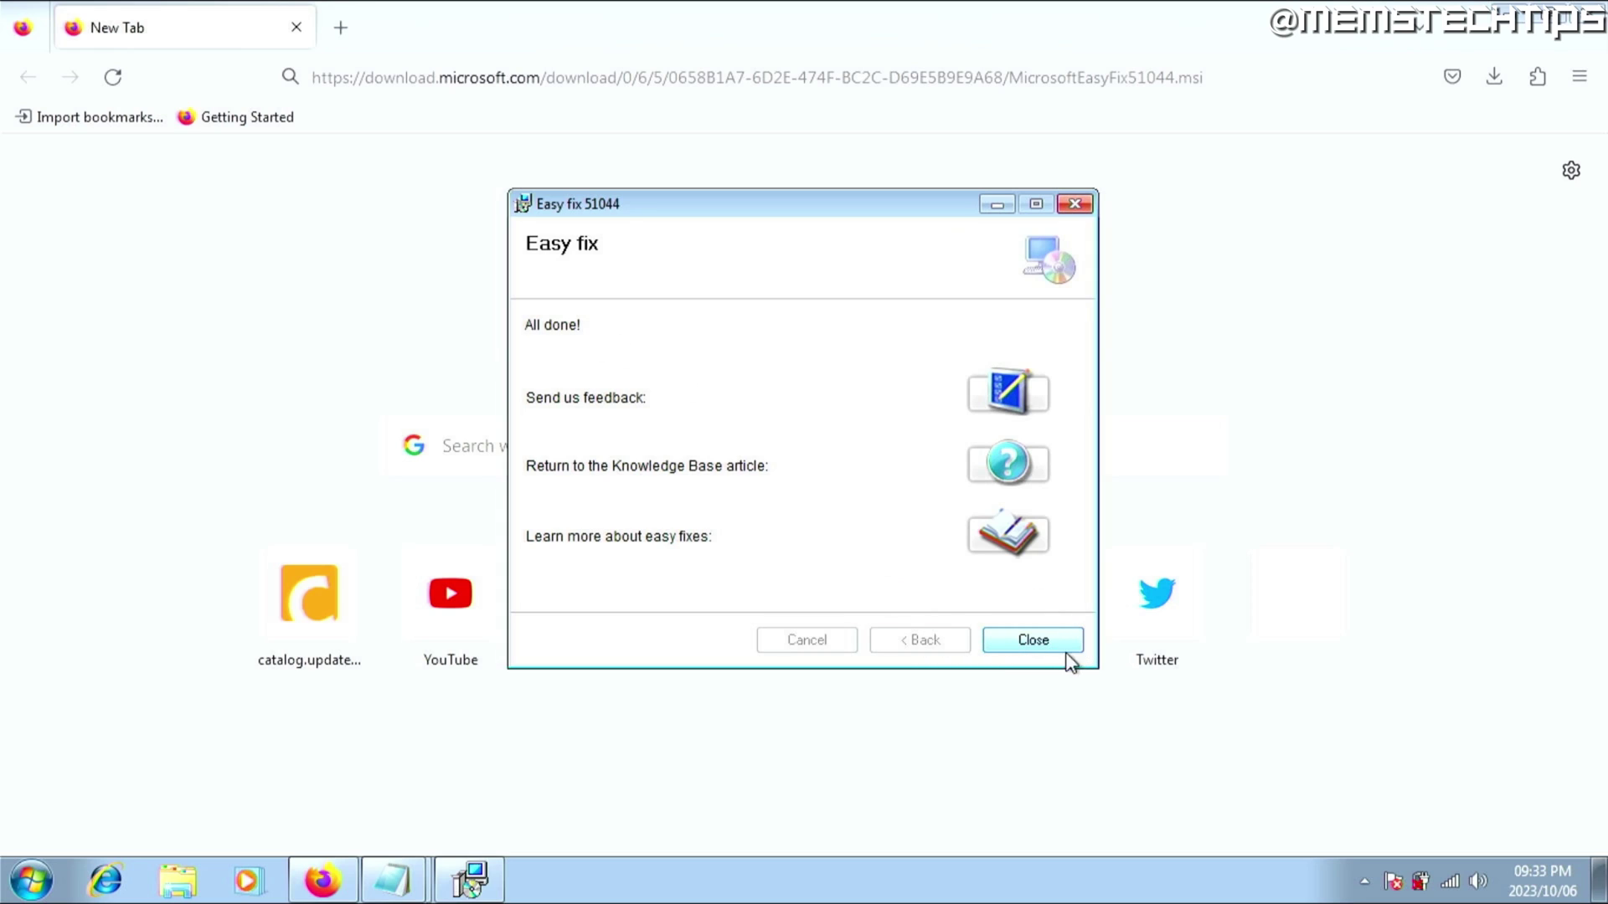
left_click(1035, 640)
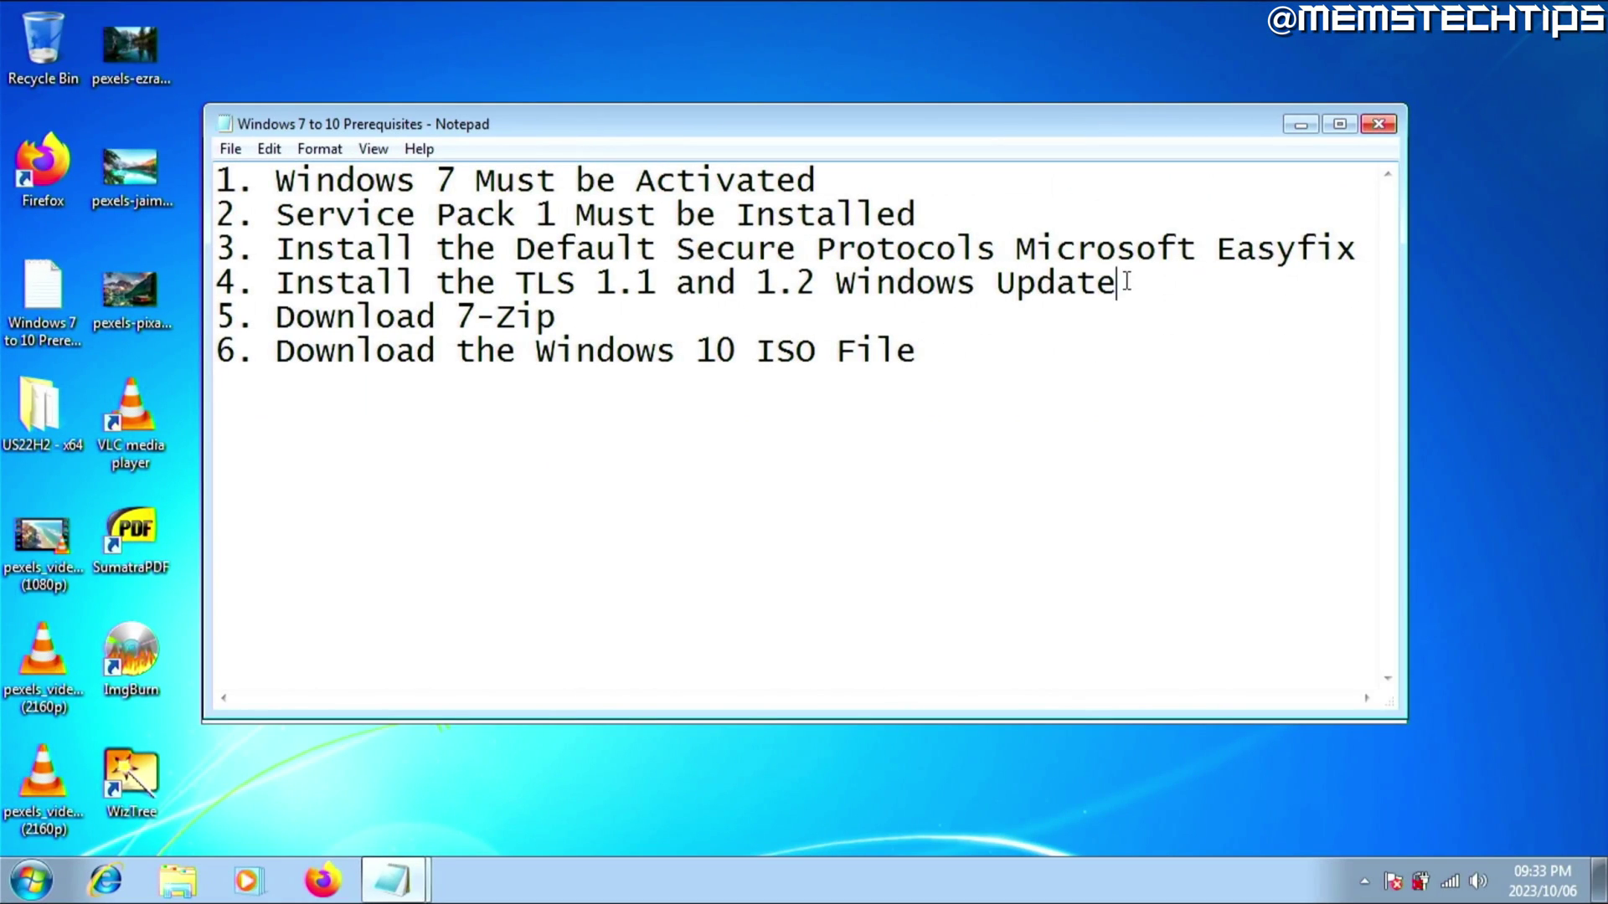
Highlight the TLS update checklist item and Windows 7 in the x64 update row
left_click_drag(1118, 283, 209, 283)
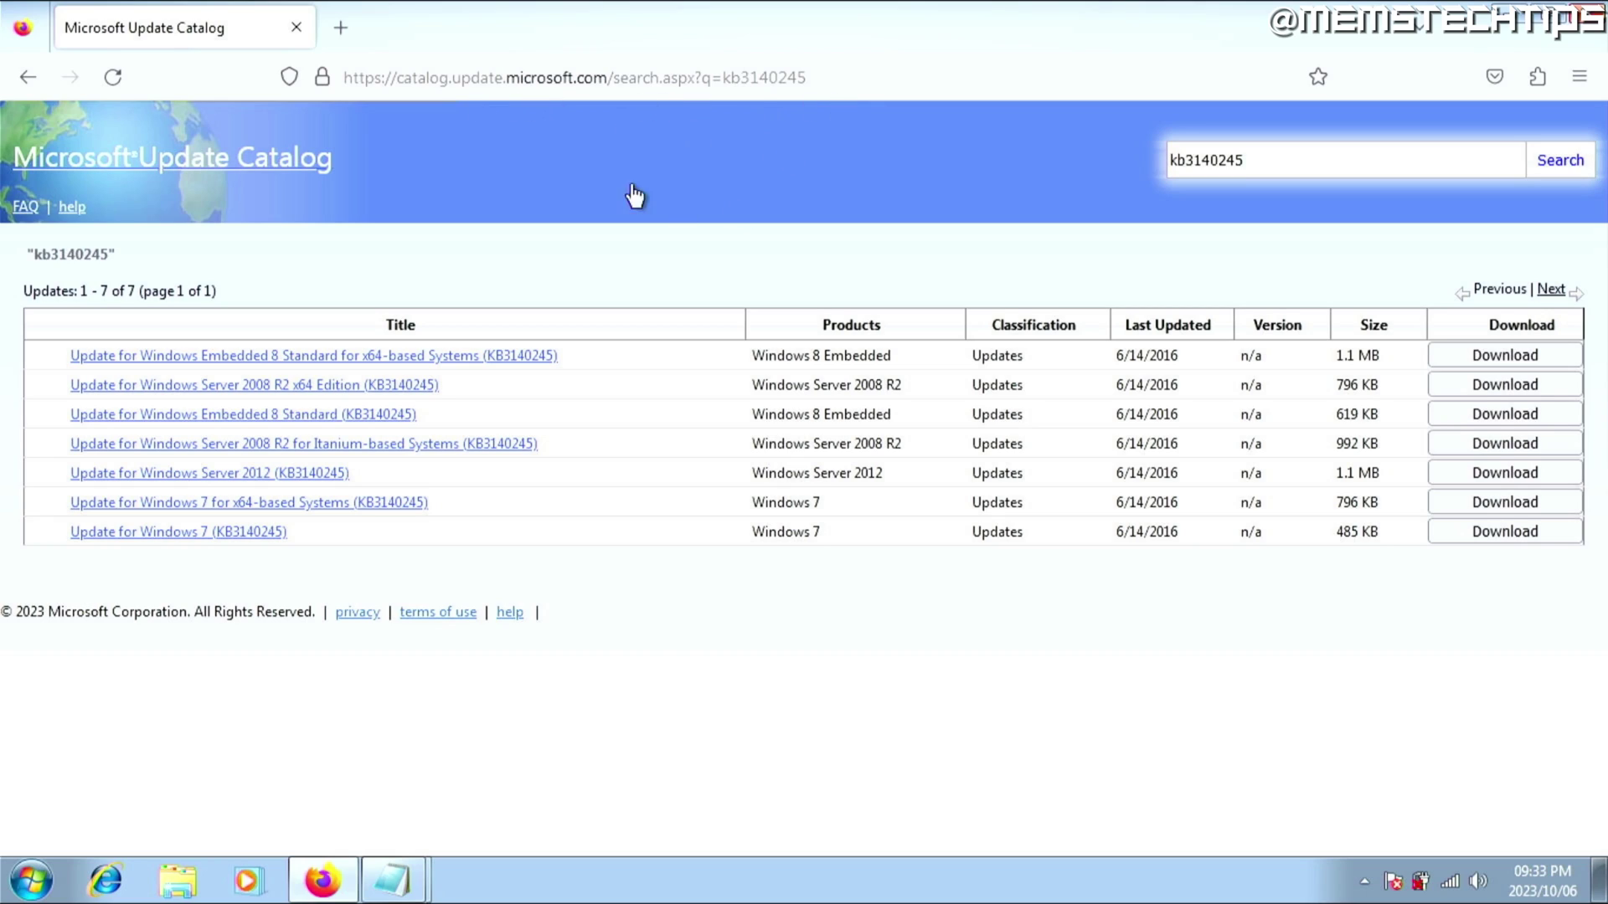
left_click_drag(762, 507, 822, 507)
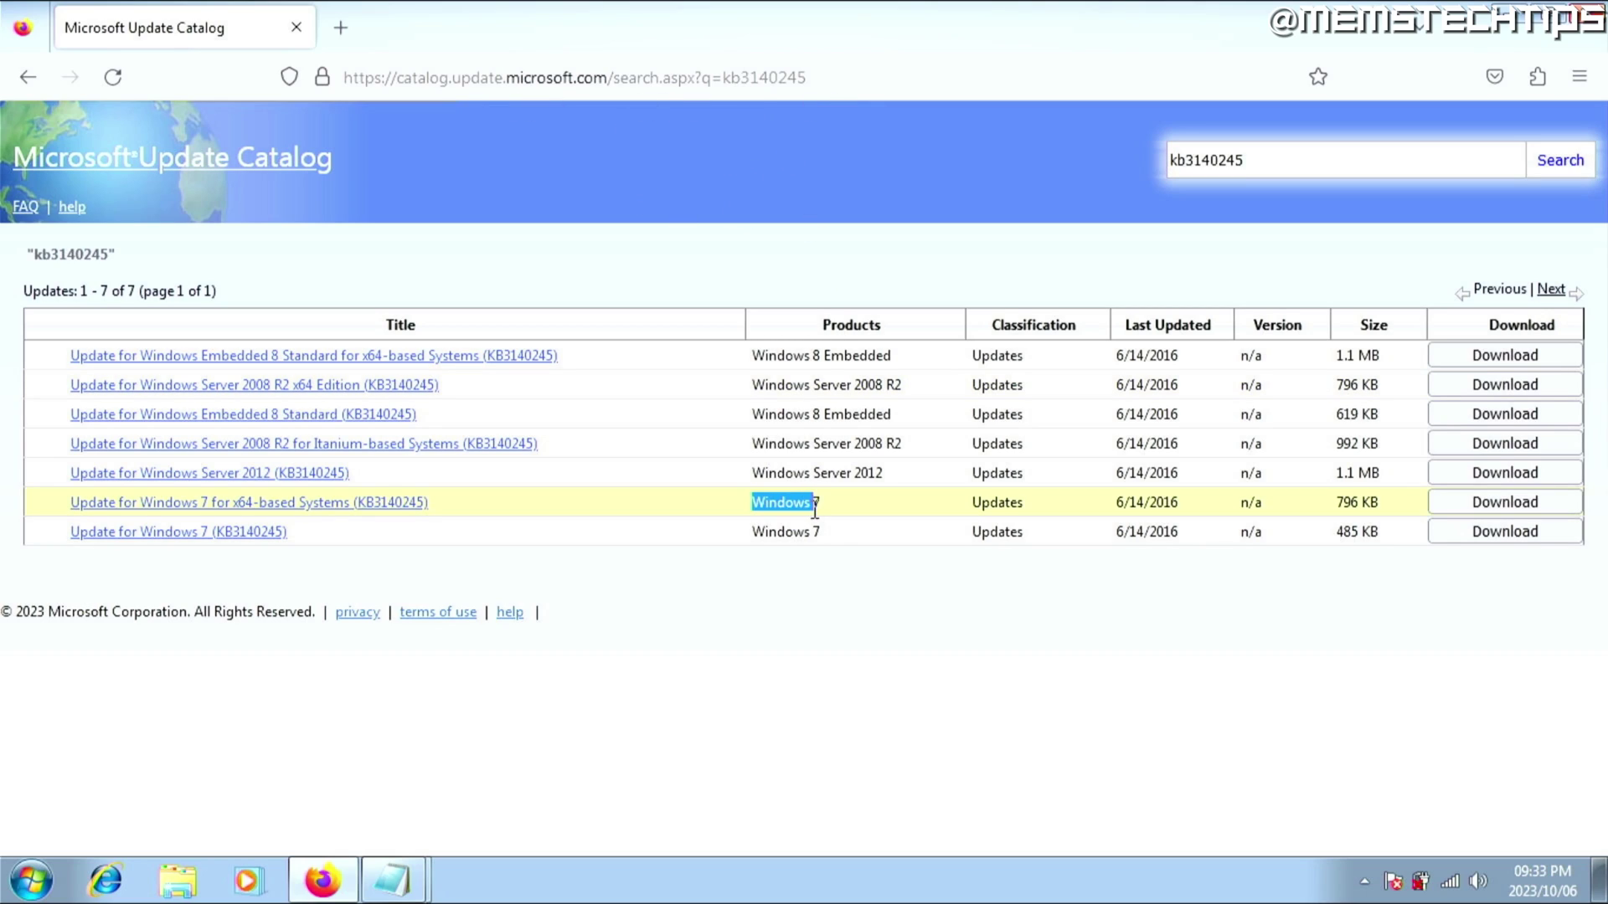
left_click(765, 526)
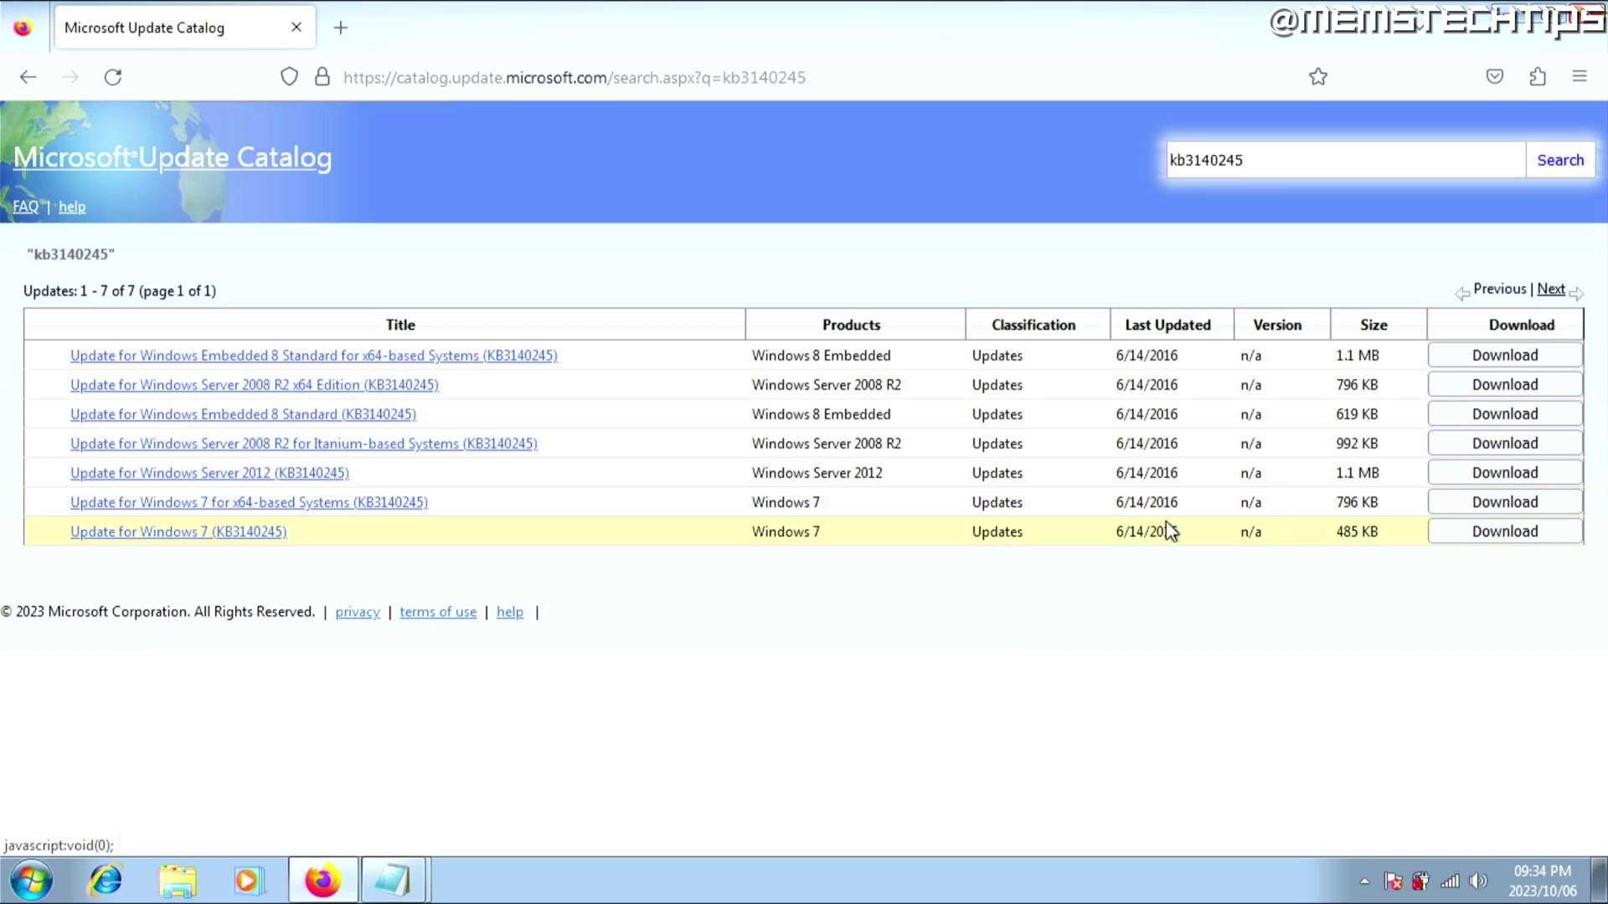
Download and install the KB3140245 x64 .msu update, then restart the computer
left_click(1538, 511)
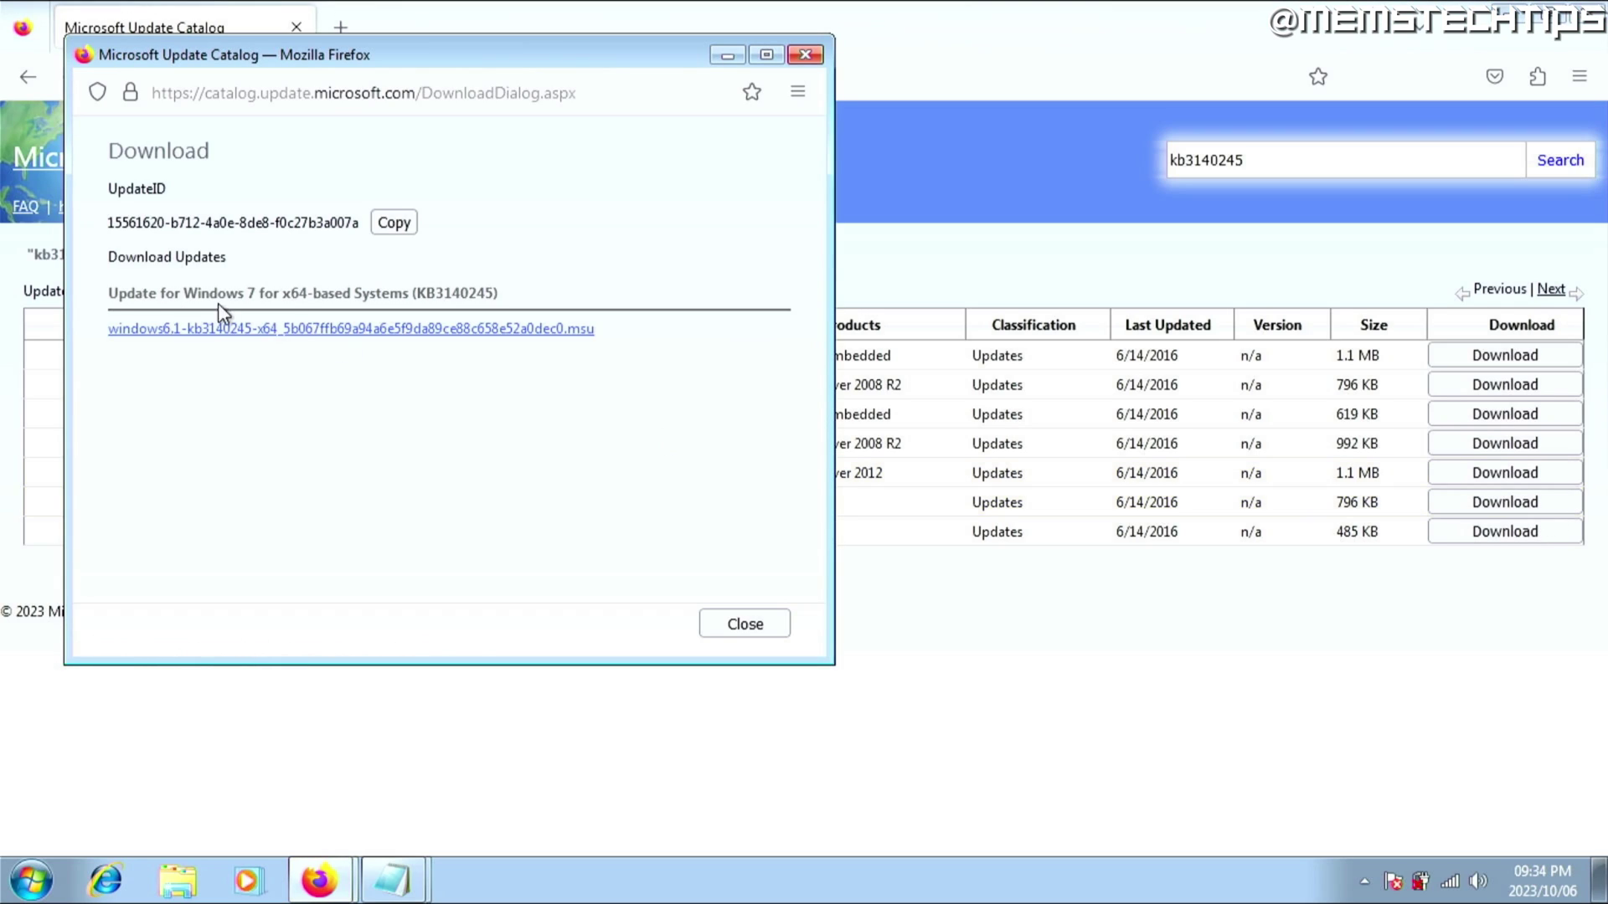
left_click(378, 331)
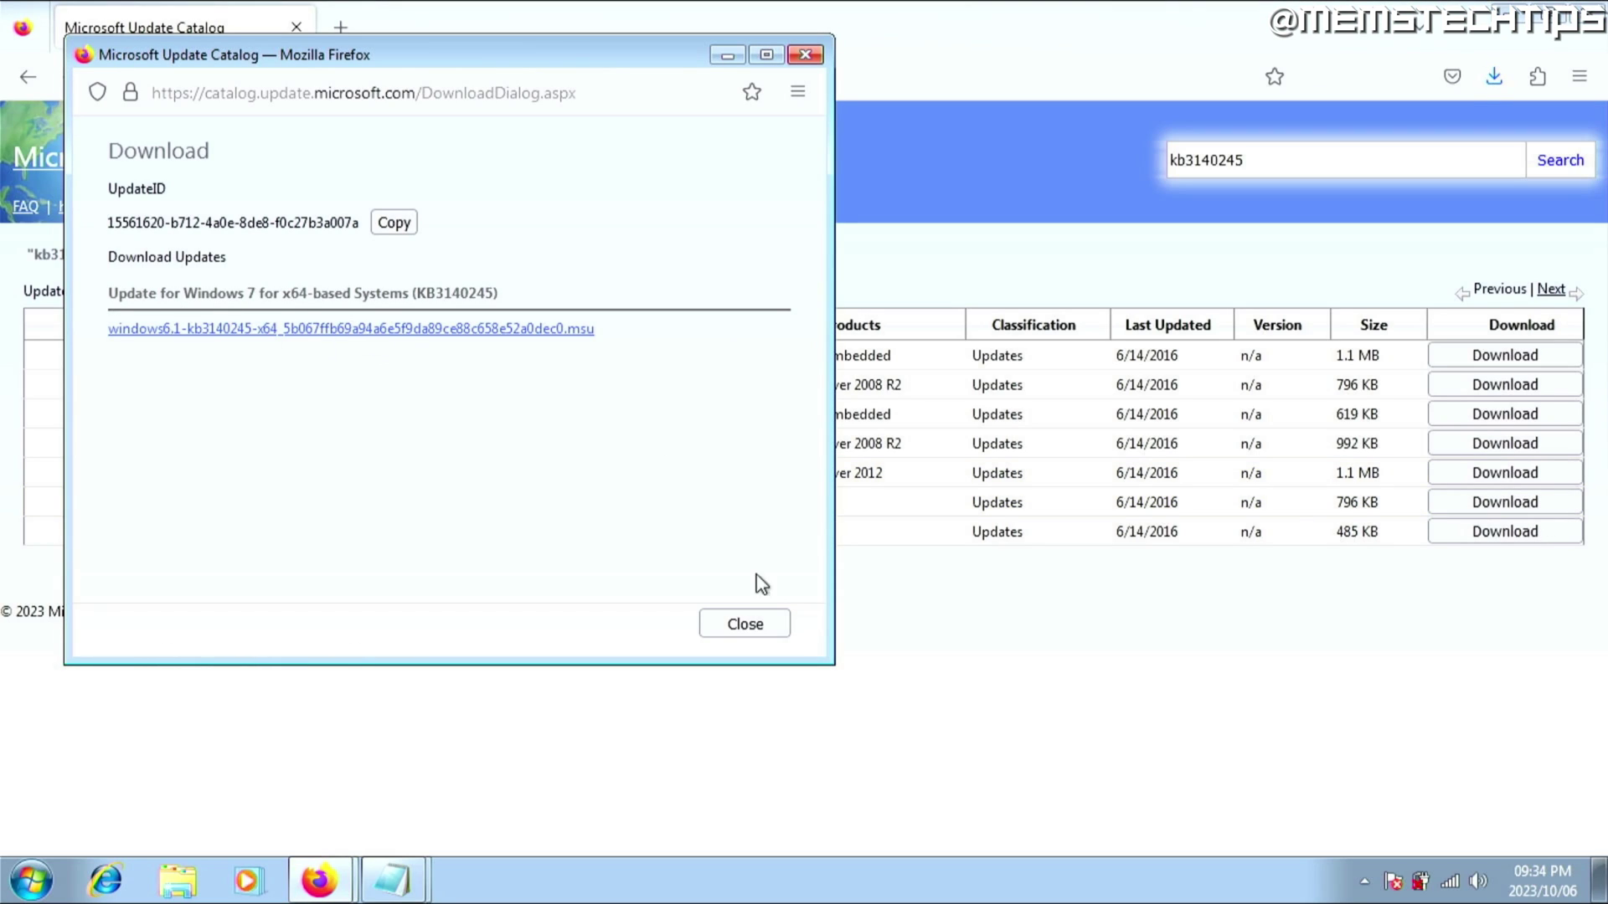
left_click(773, 622)
left_click(1493, 80)
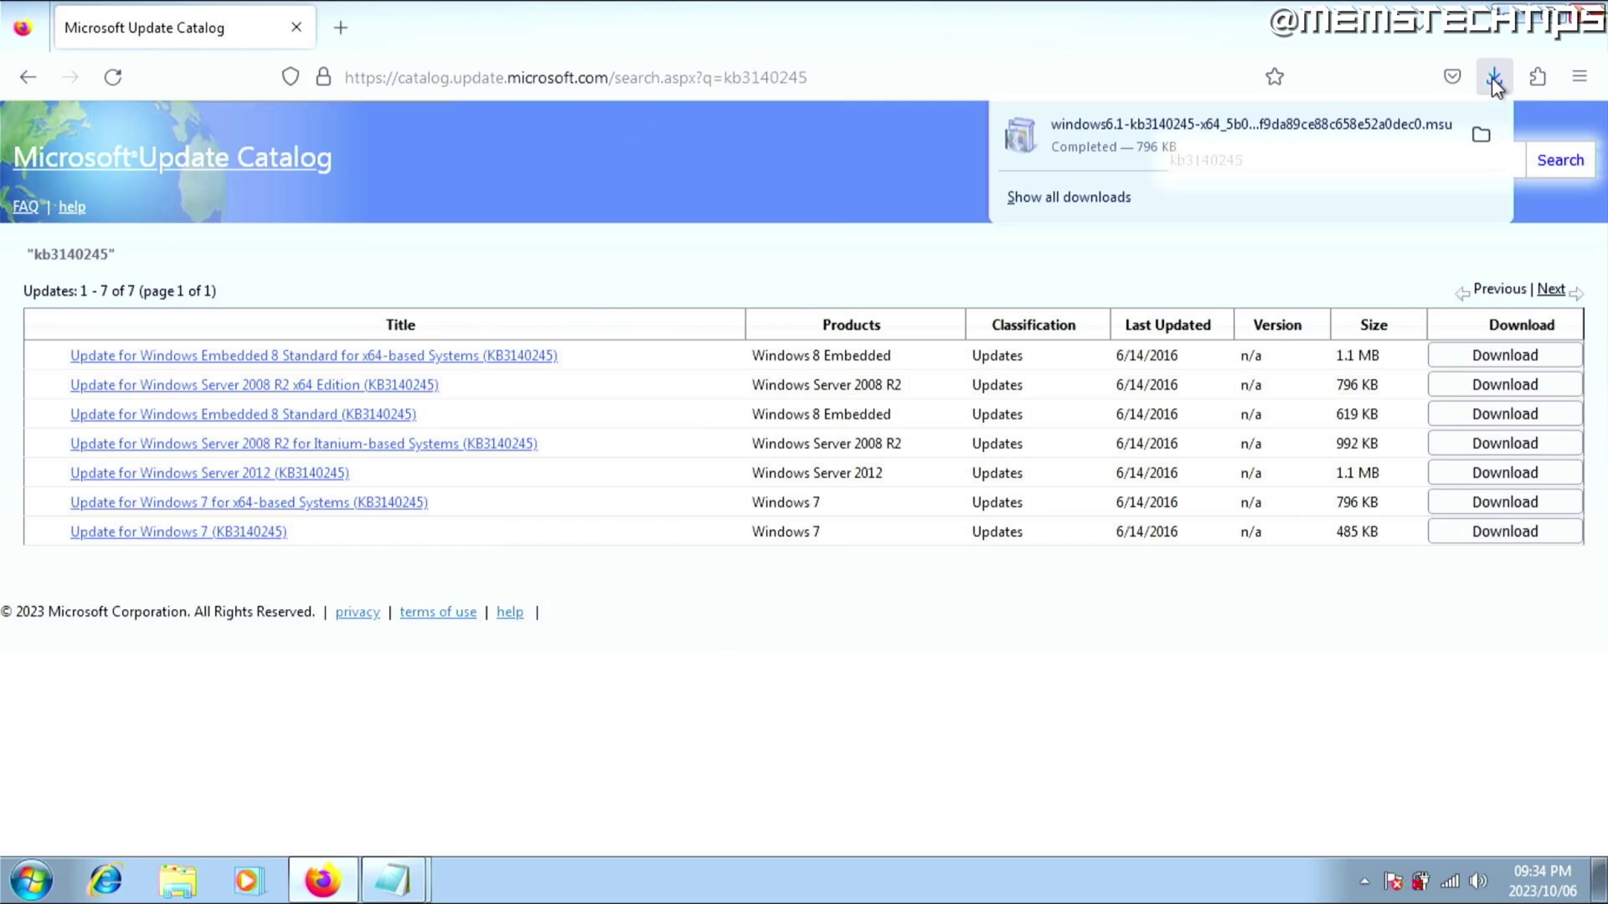
left_click(1159, 127)
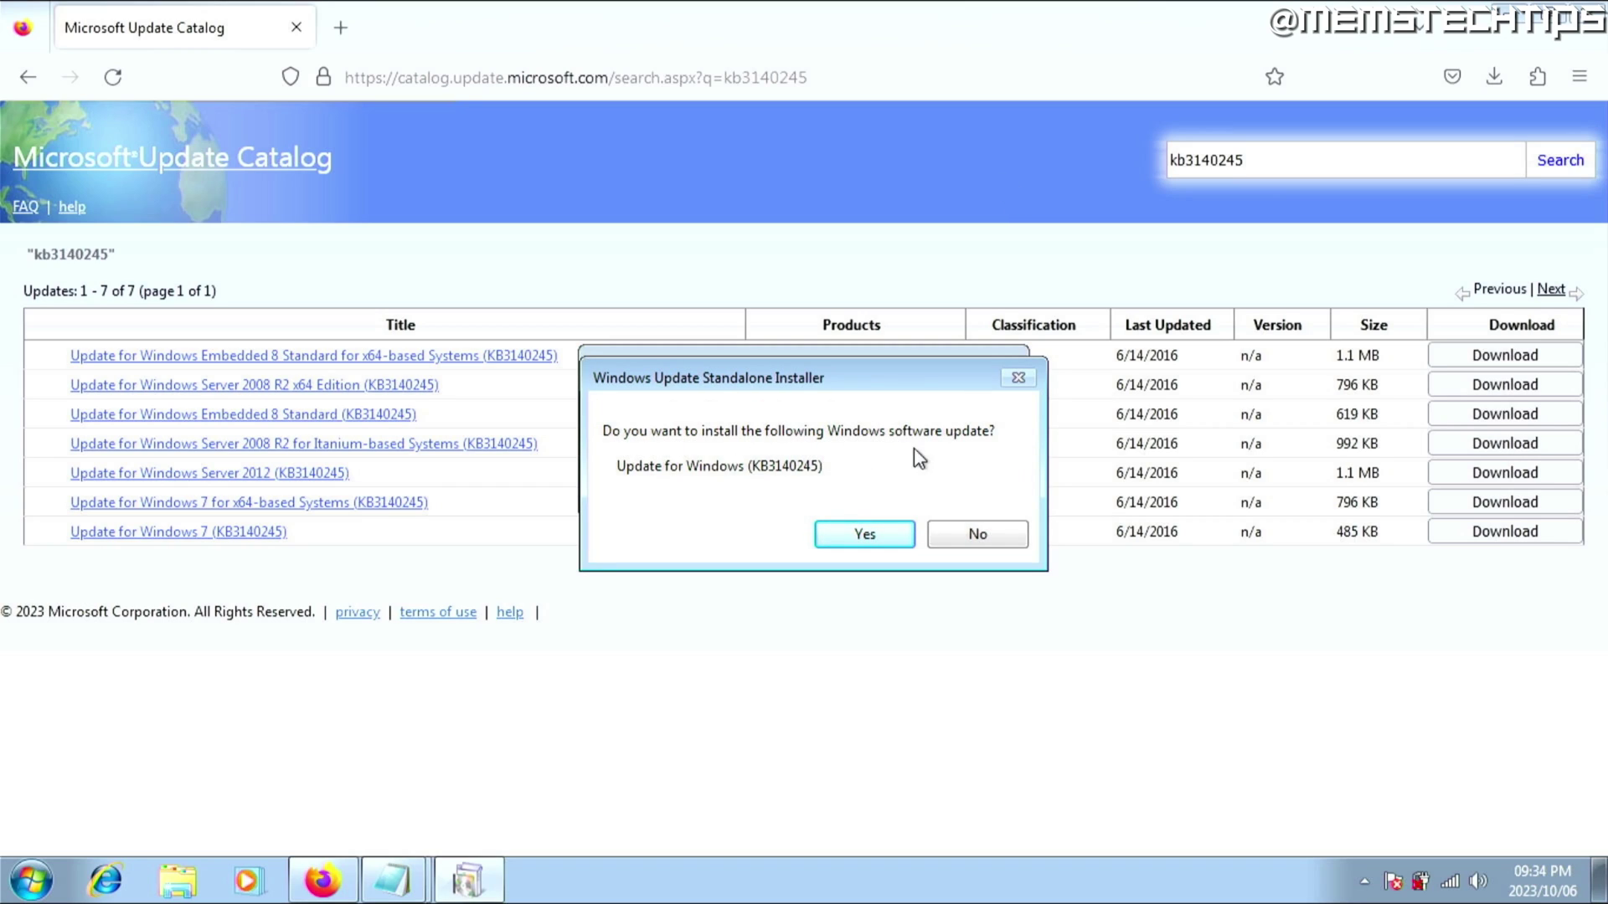
left_click(894, 537)
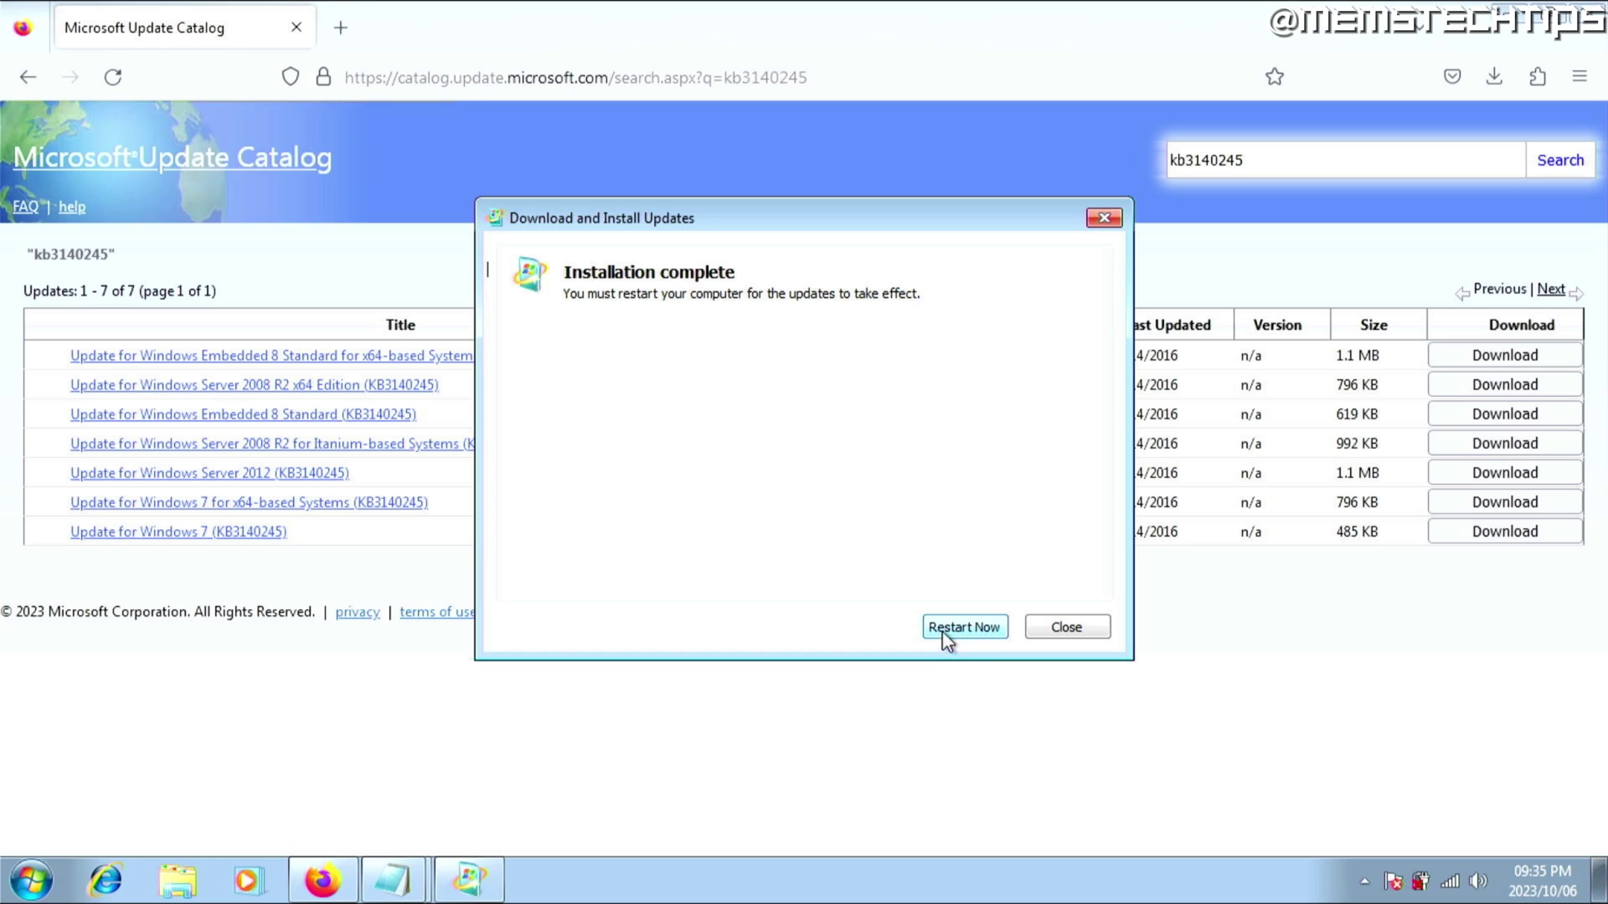
left_click(968, 628)
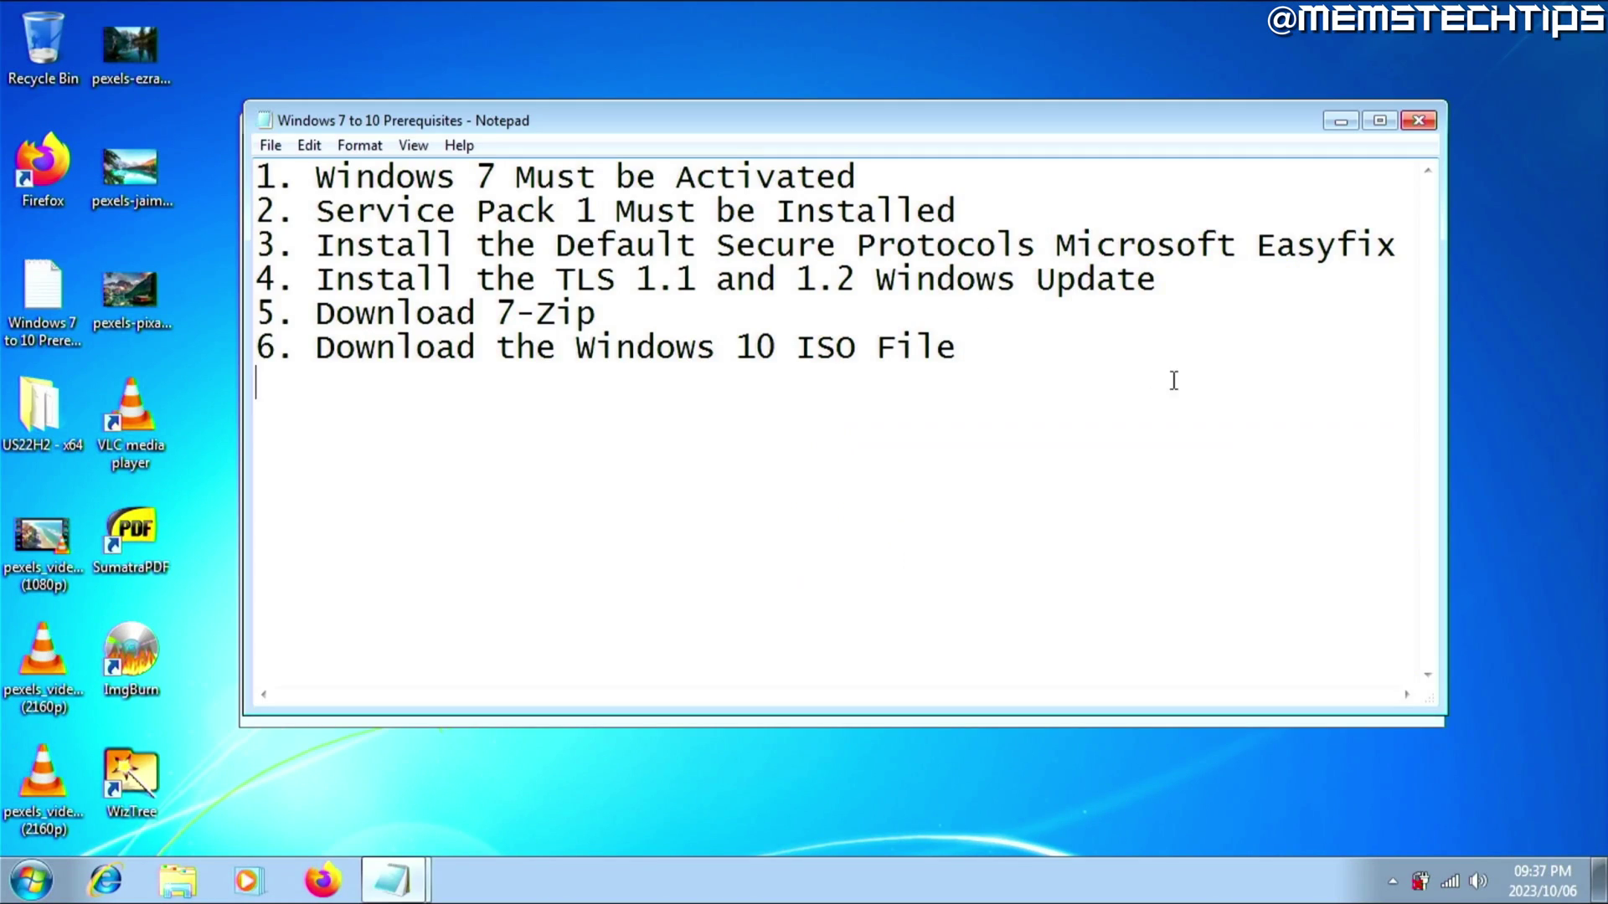
Highlight the Download 7-Zip item in the prerequisites checklist
left_click_drag(1163, 278, 252, 279)
left_click(598, 312)
left_click_drag(603, 315, 261, 315)
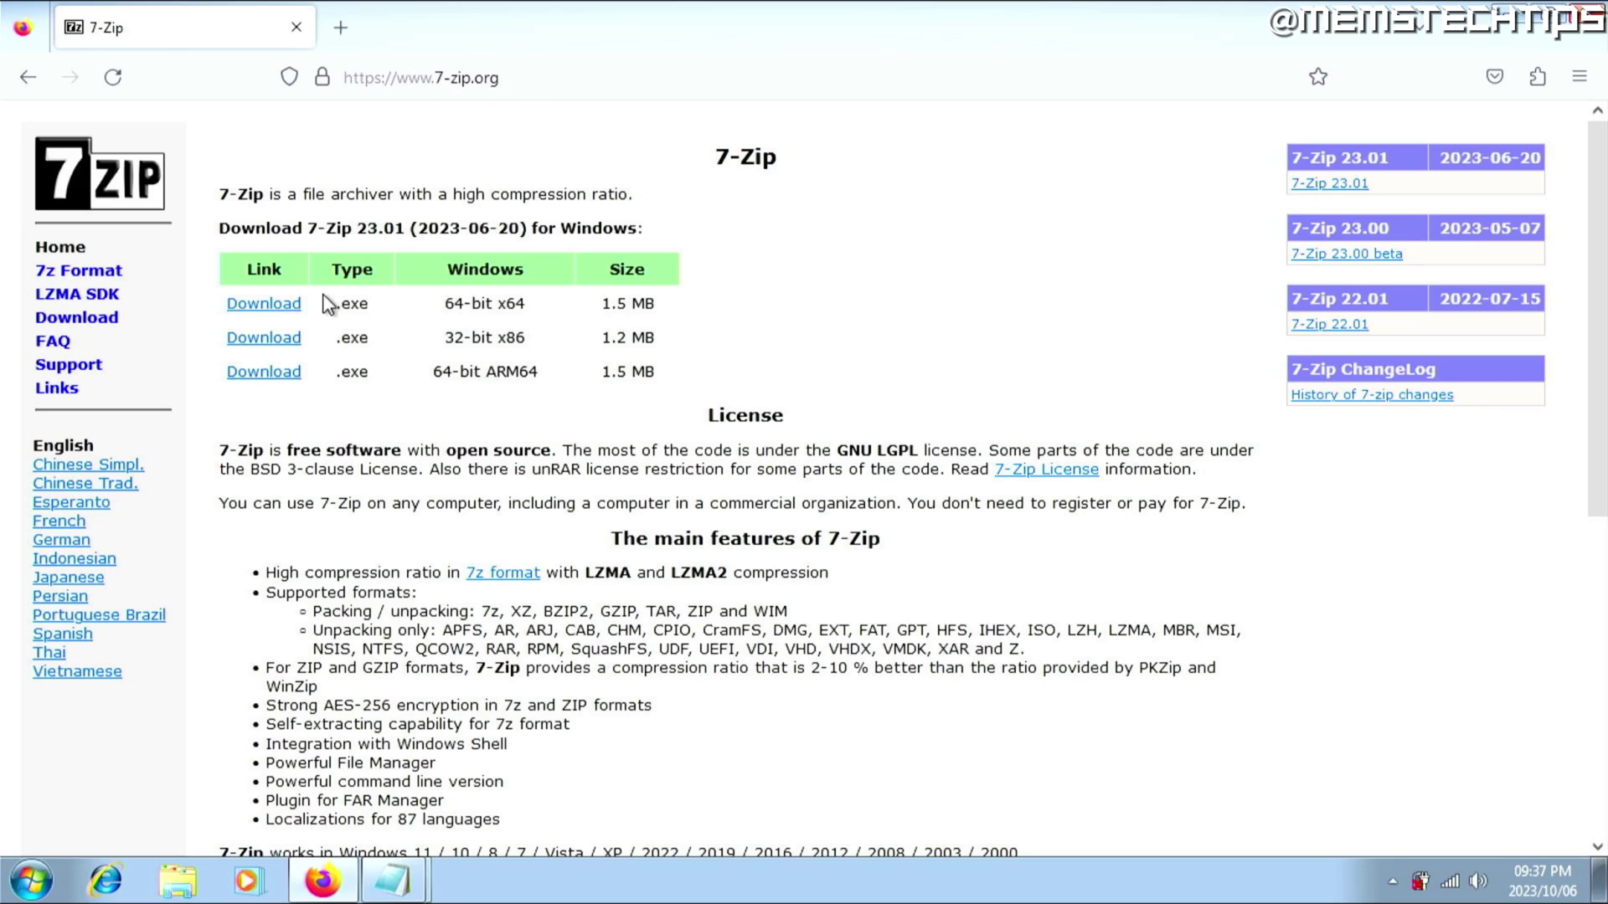
Download the 64-bit x64 7-Zip installer and install it into the default C:\Program Files\7-Zip folder
left_click(263, 304)
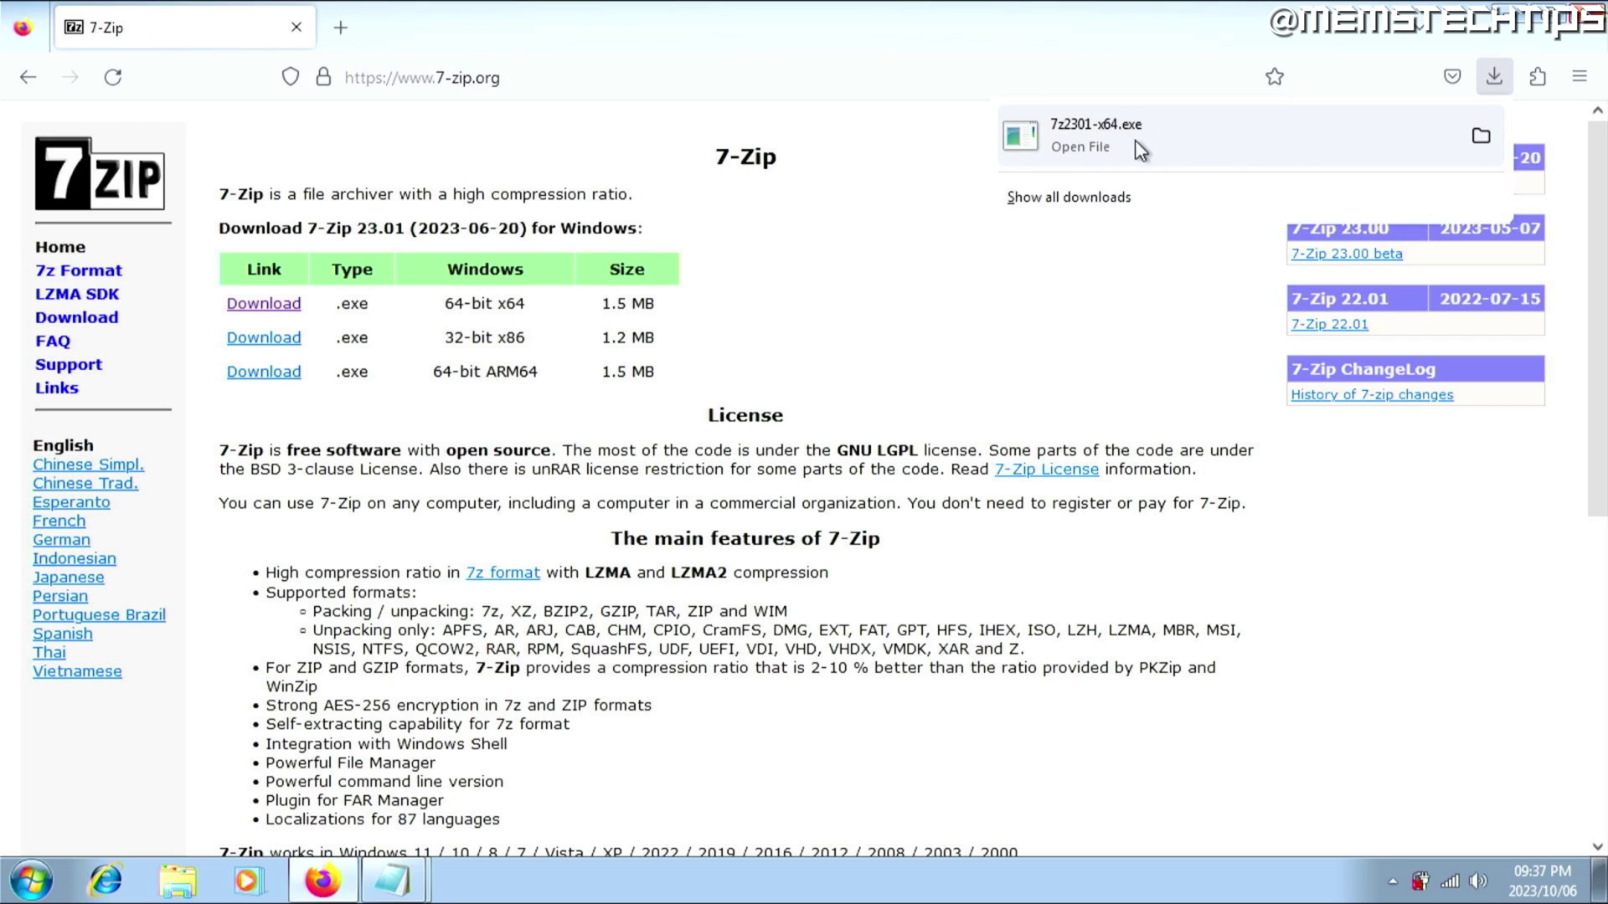
left_click(1133, 149)
left_click(884, 461)
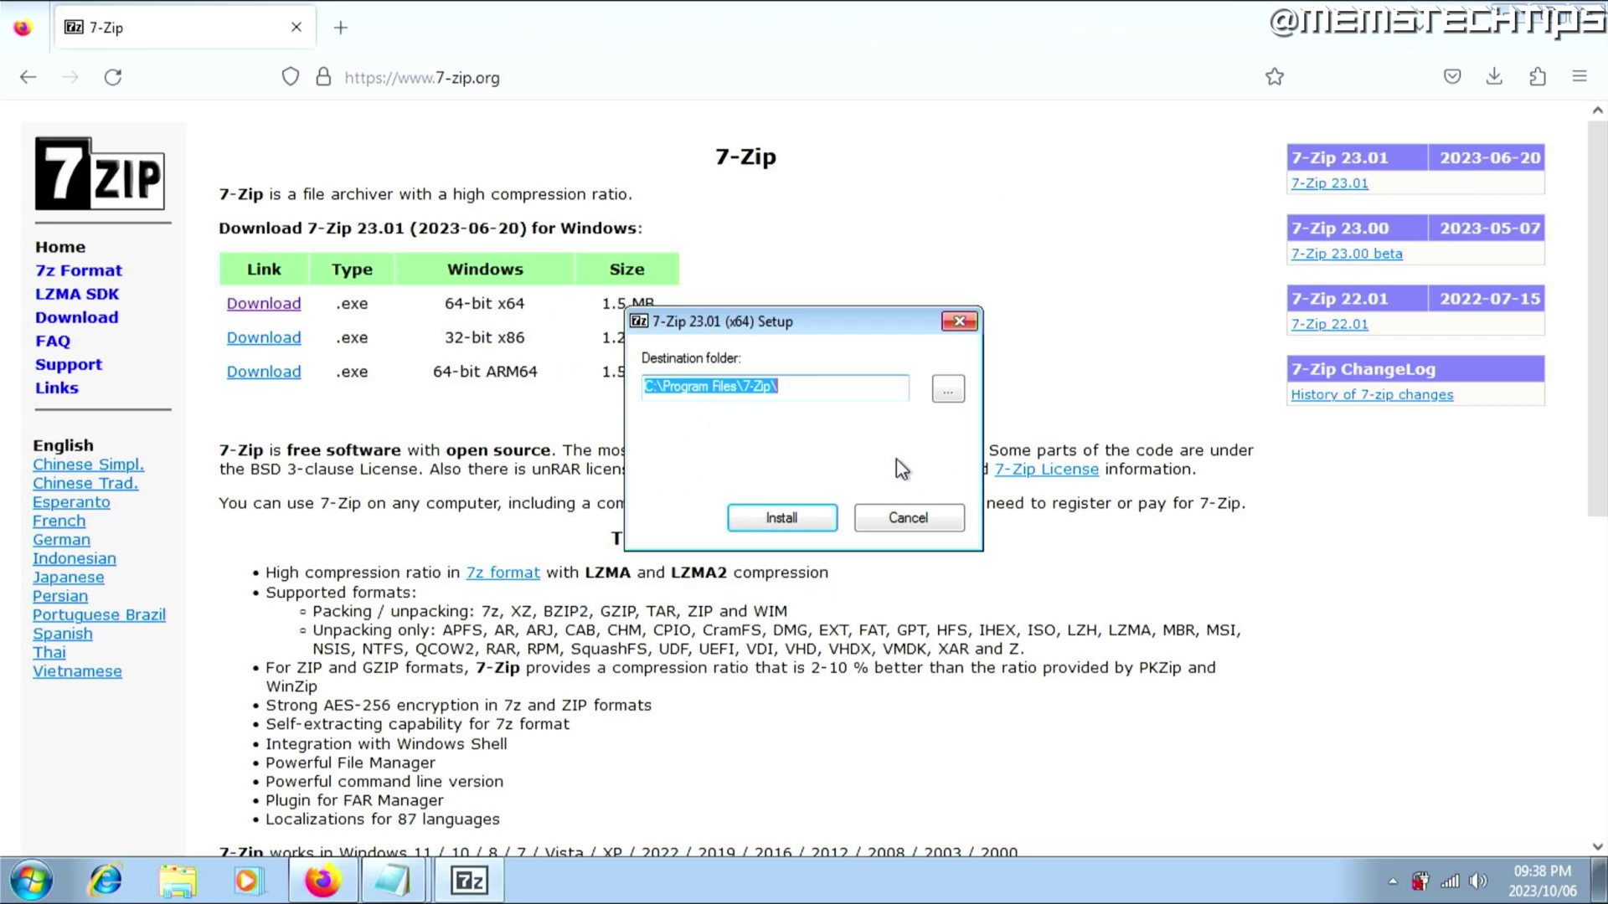
left_click(825, 519)
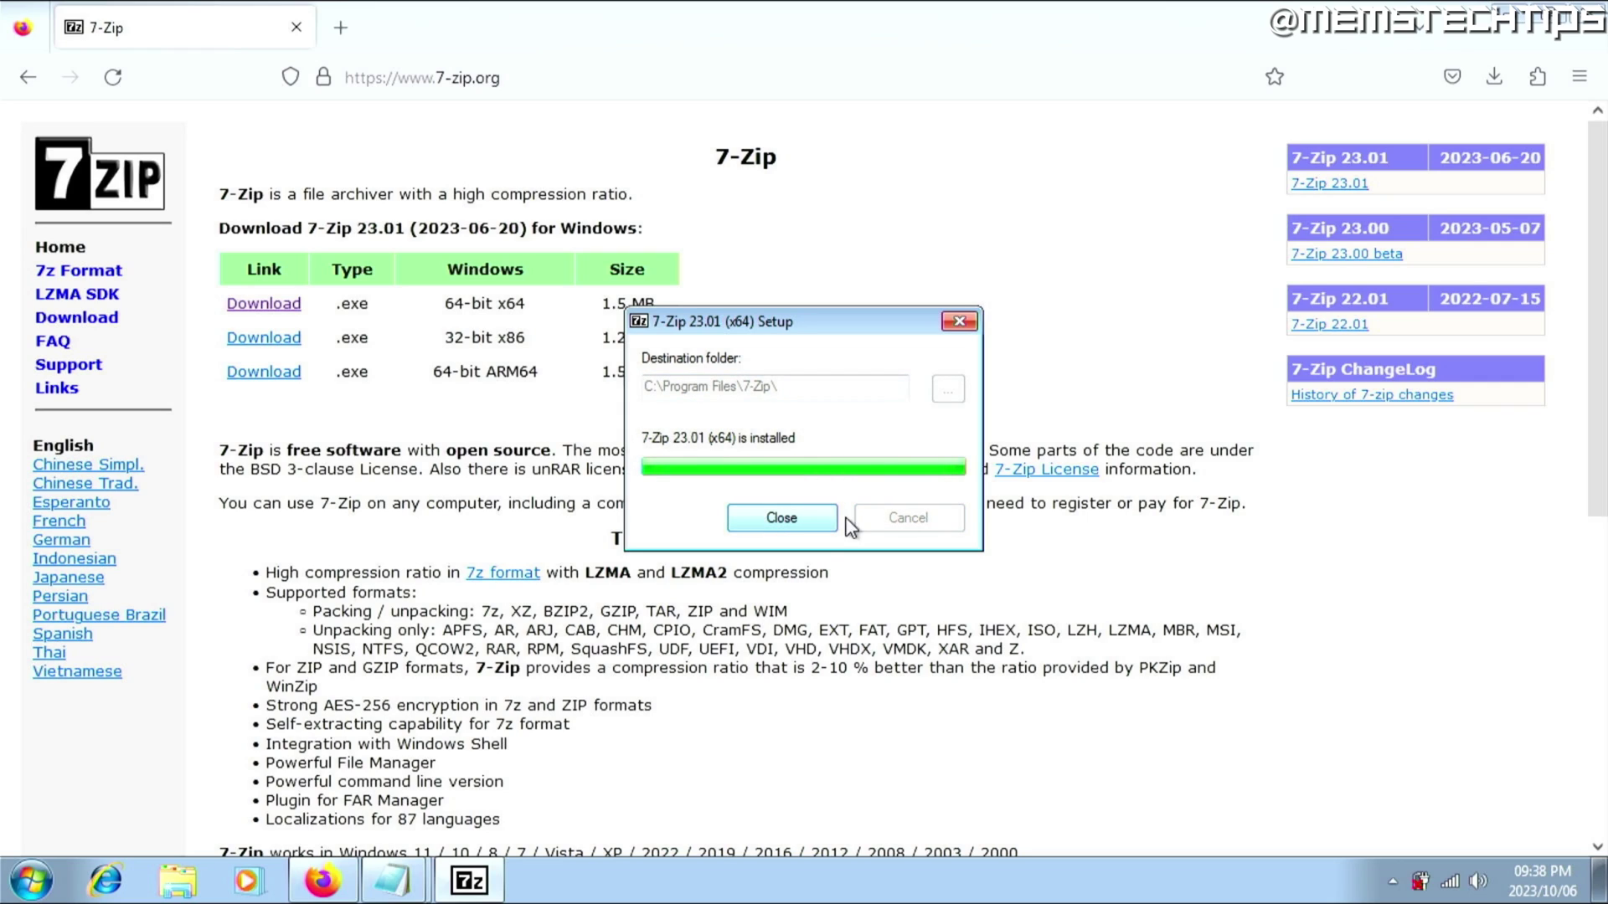
left_click(796, 515)
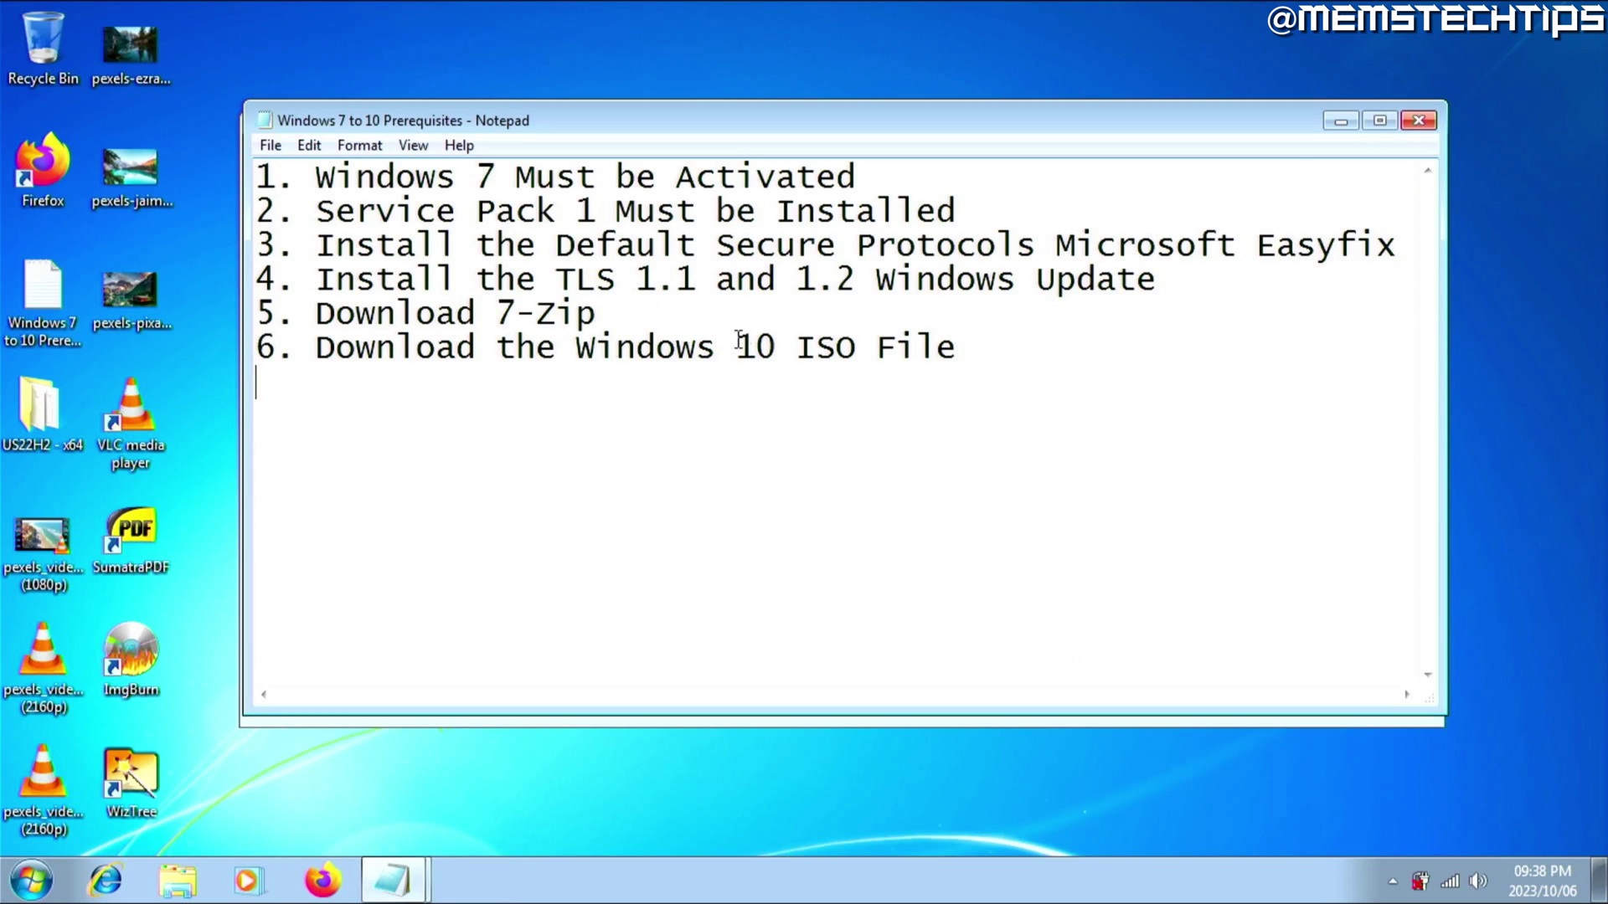
Highlight the Windows 10 ISO checklist item and download the Windows 10 media creation tool
left_click_drag(946, 347, 260, 349)
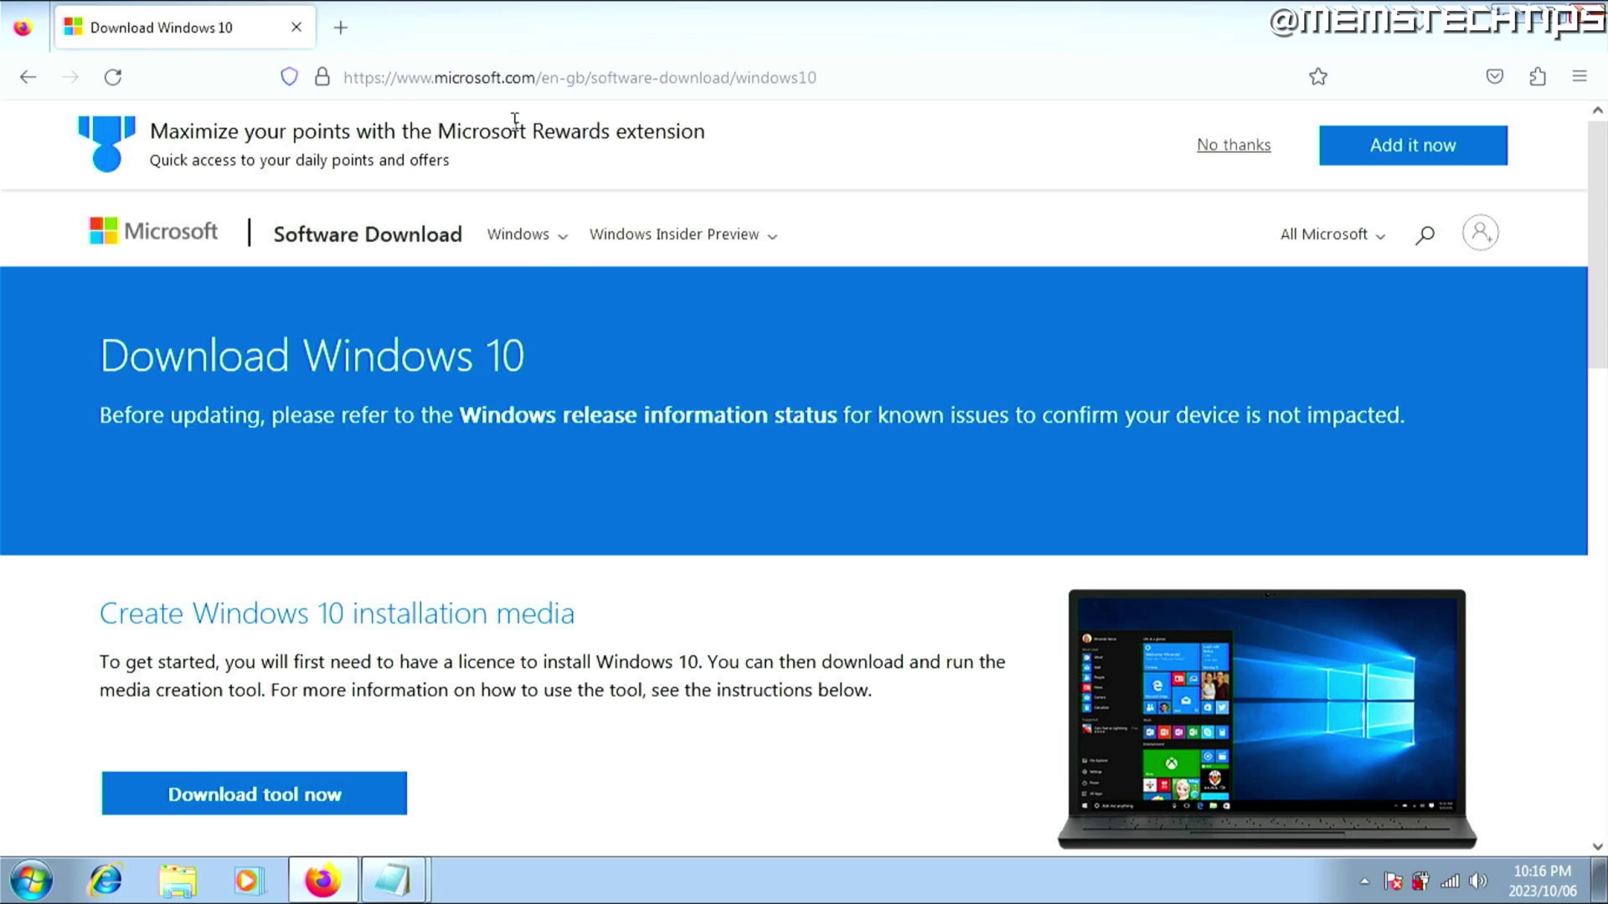
scroll(556, 535, "down", 4)
scroll(560, 538, "down", 1)
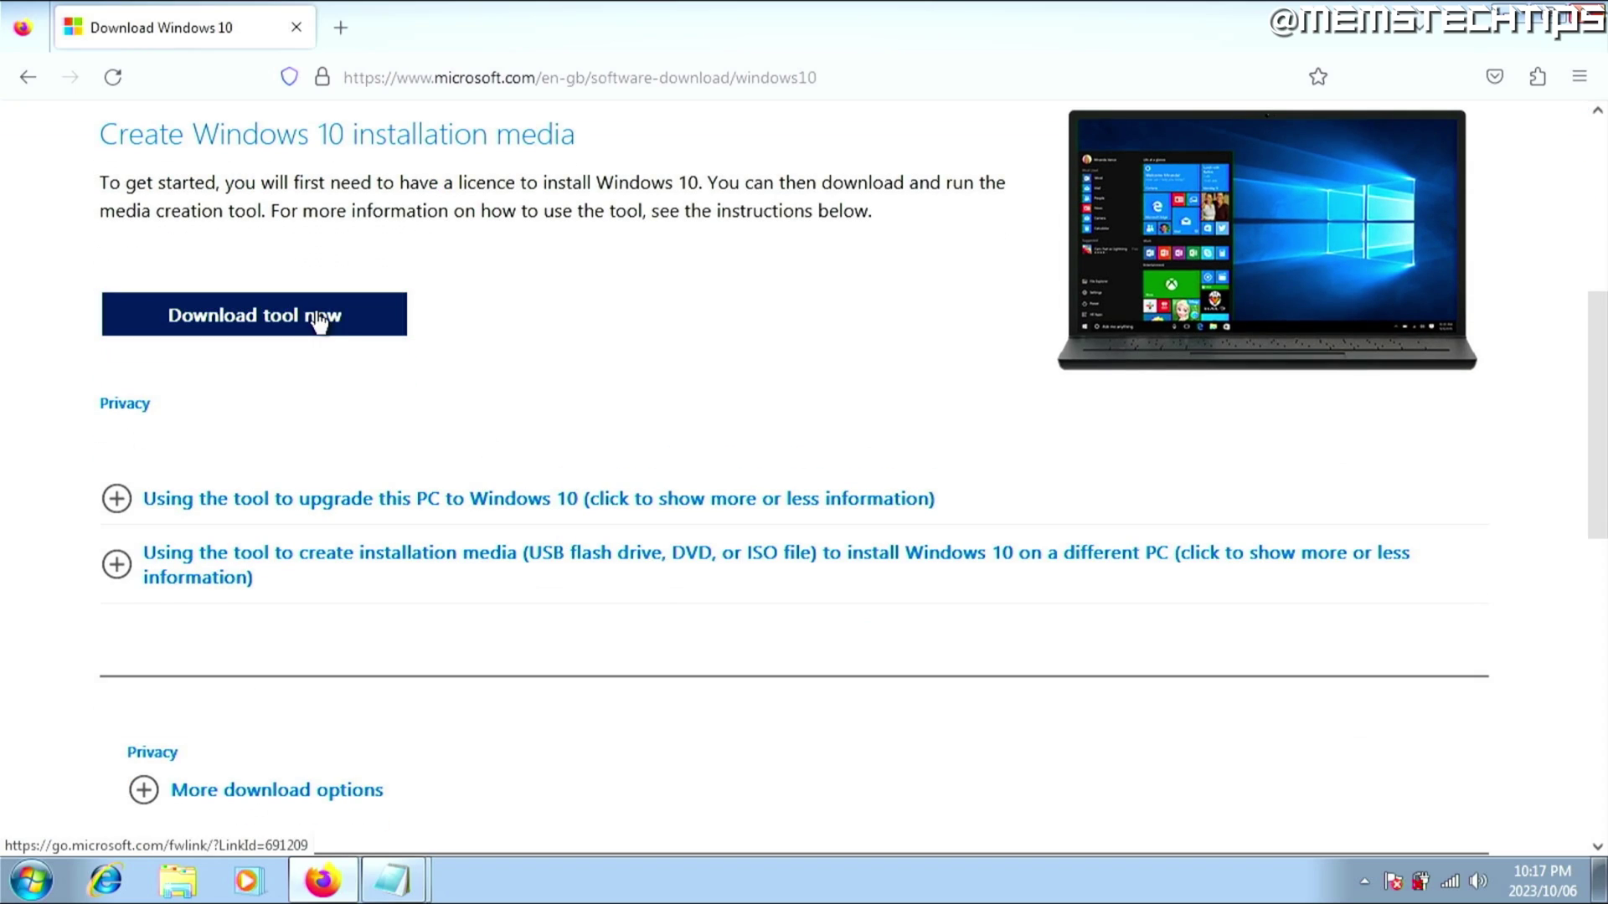
left_click(323, 316)
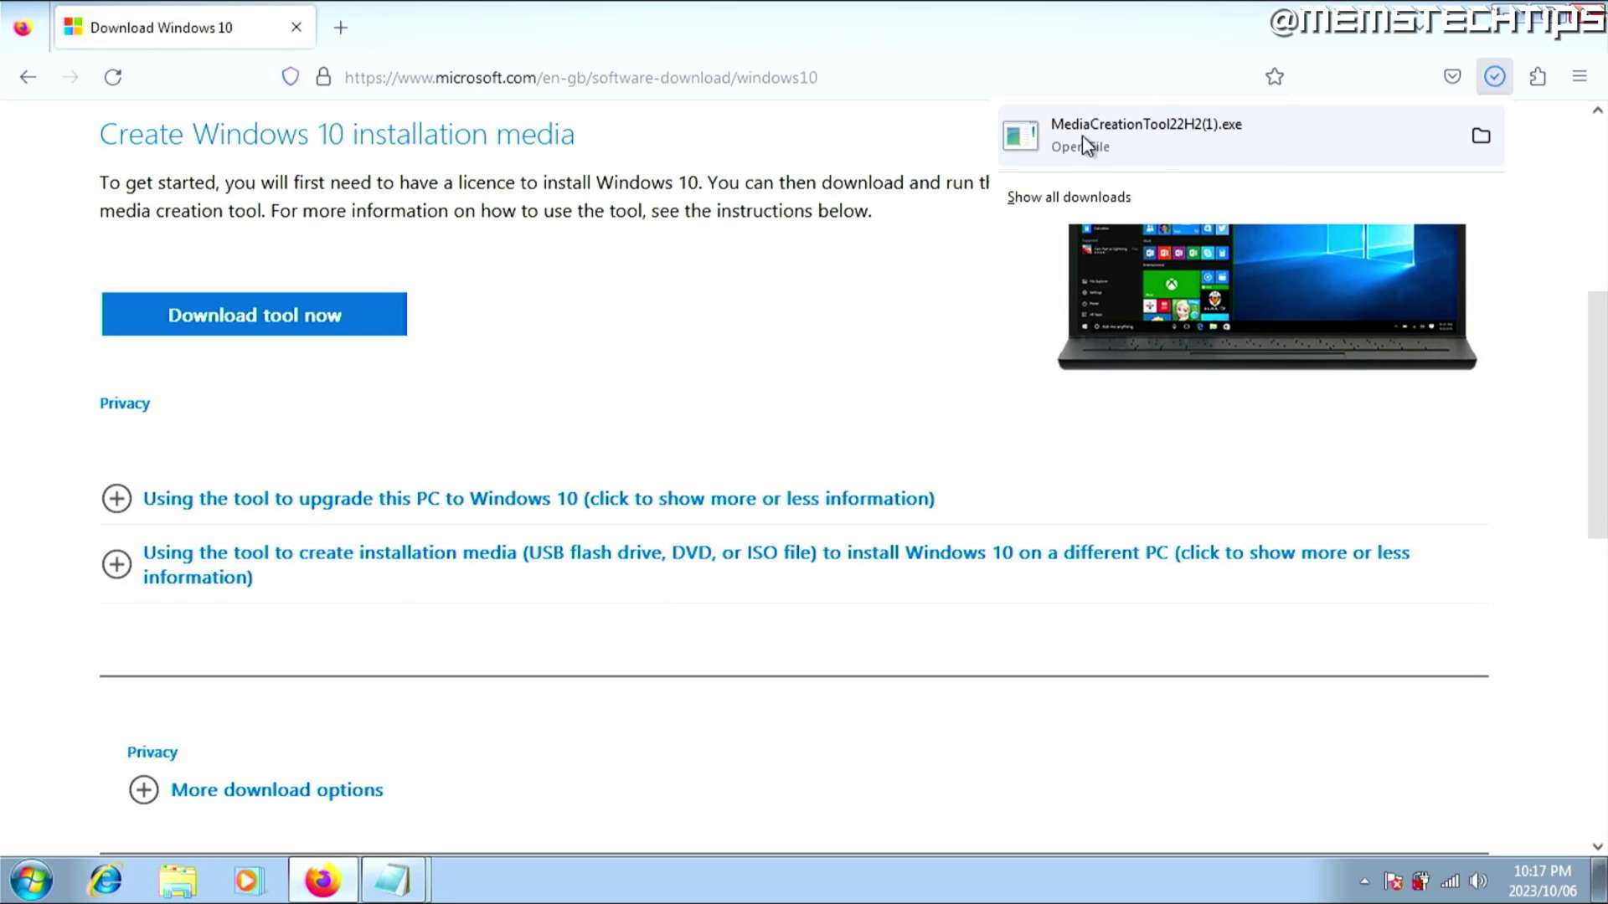
Run the downloaded media creation tool and dismiss its setup error
left_click(1121, 132)
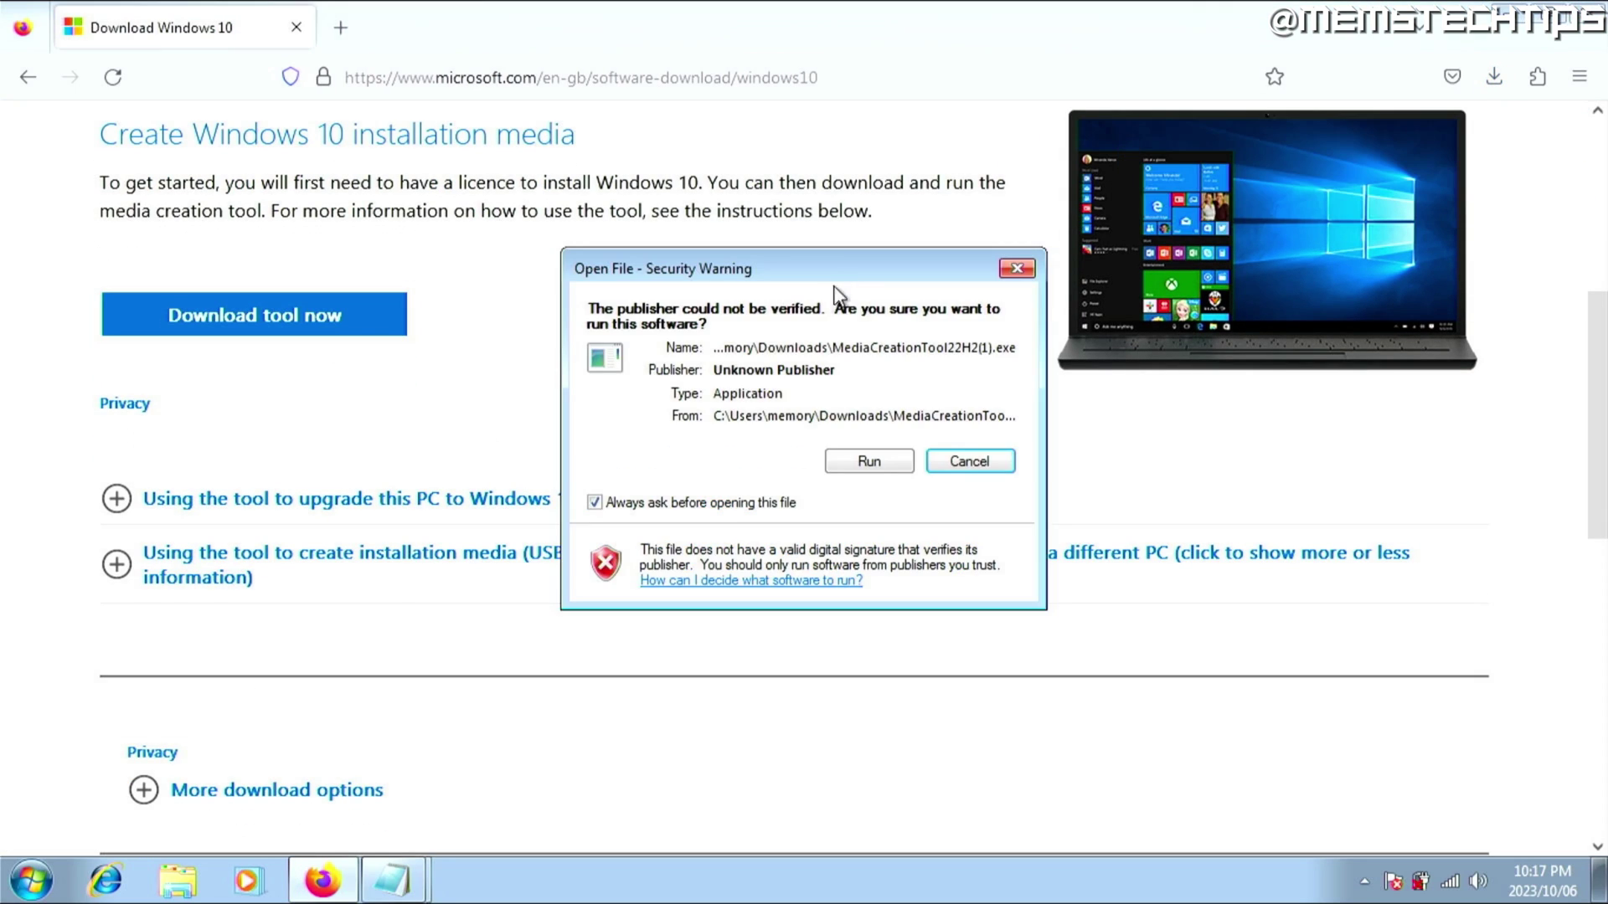
left_click(867, 464)
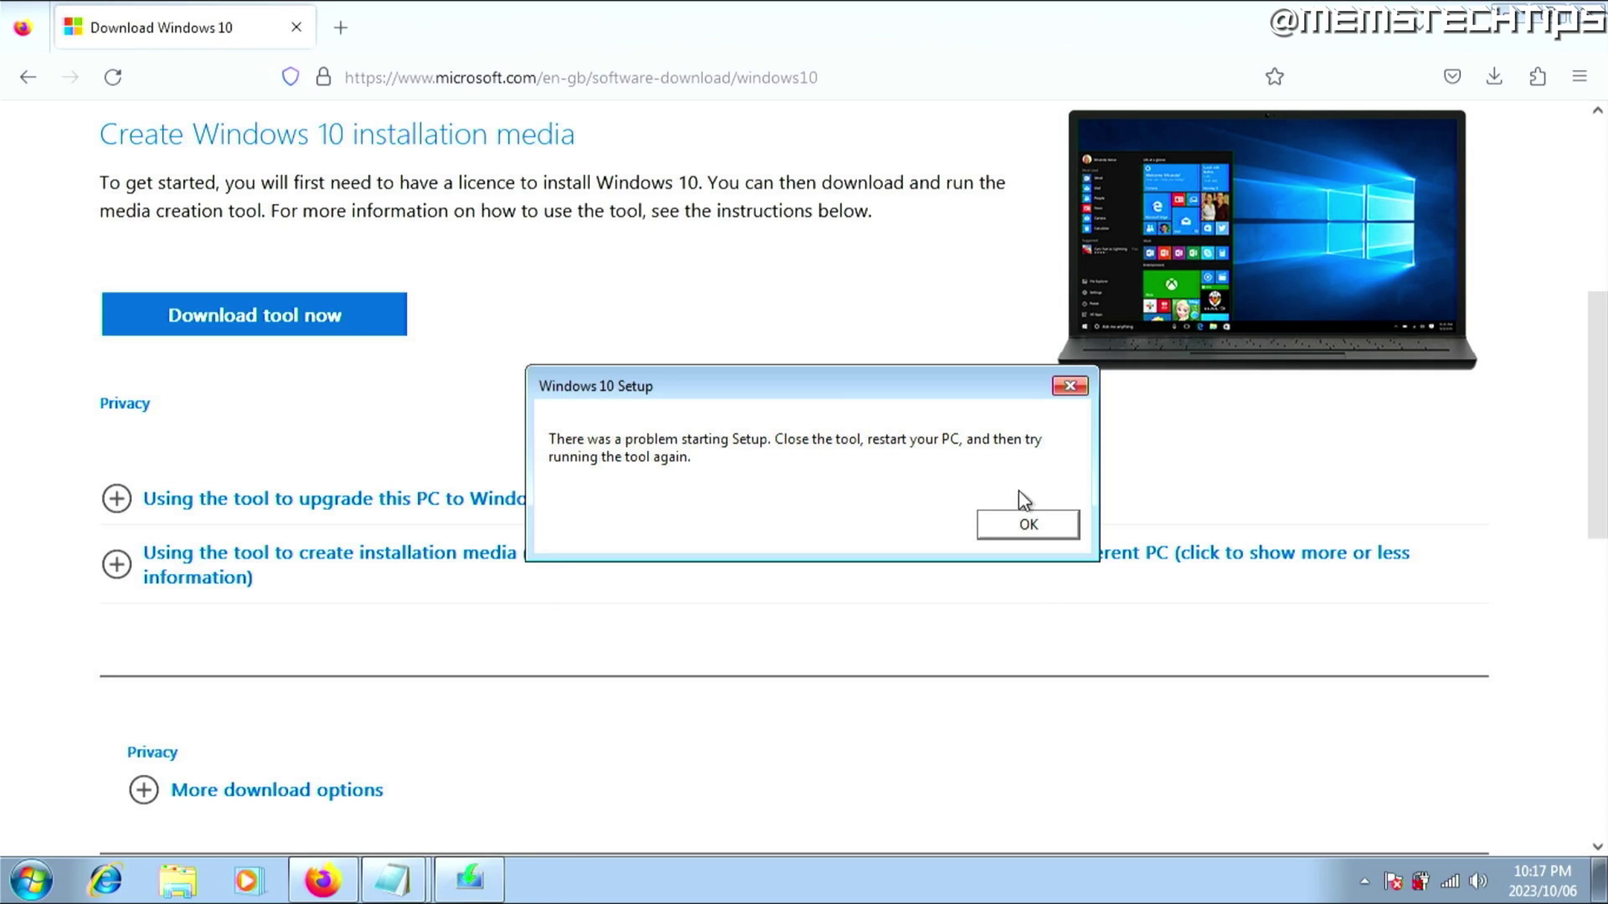
left_click(1052, 526)
Run the tool as administrator from Downloads, dismiss its error, then select the Easy fix and KB976932 files
left_click(1494, 76)
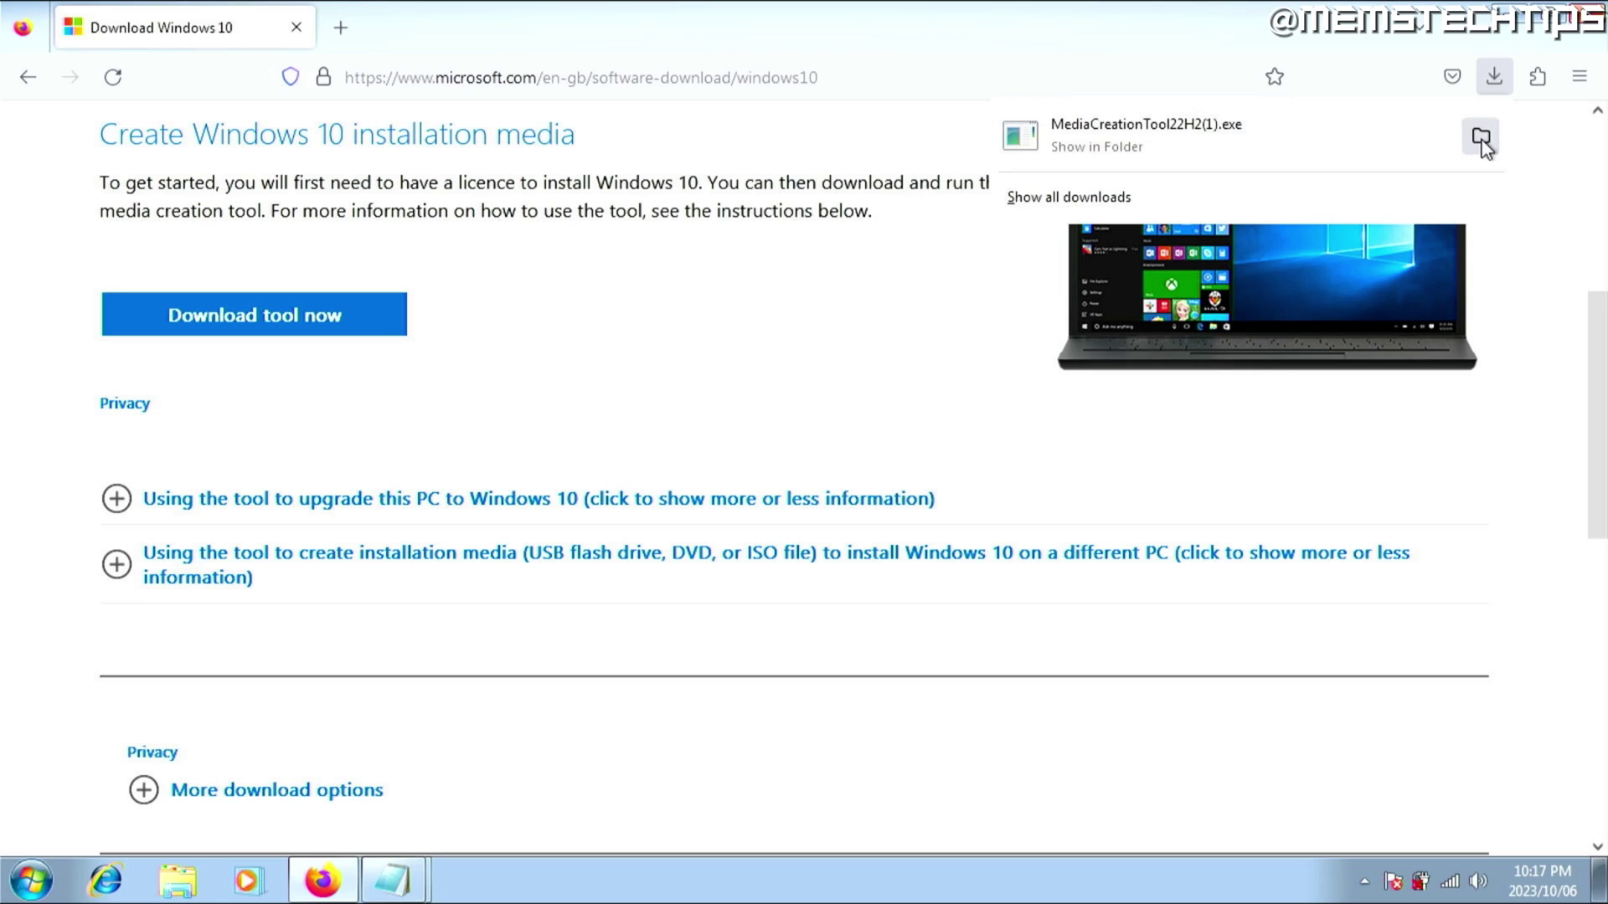
left_click(1479, 137)
right_click(611, 381)
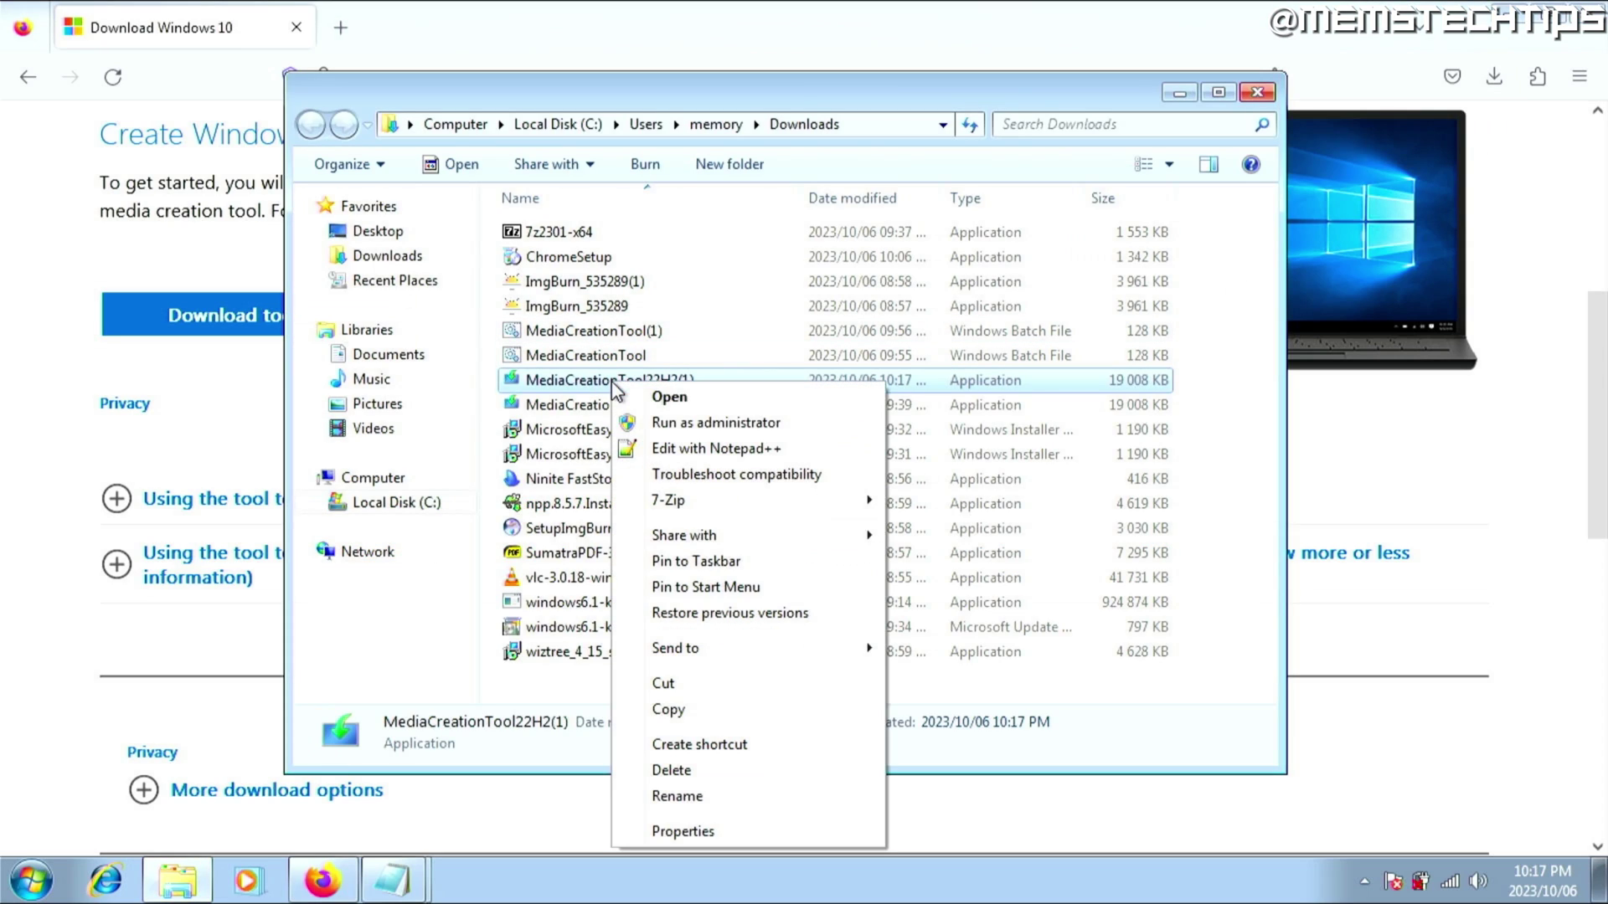
left_click(714, 422)
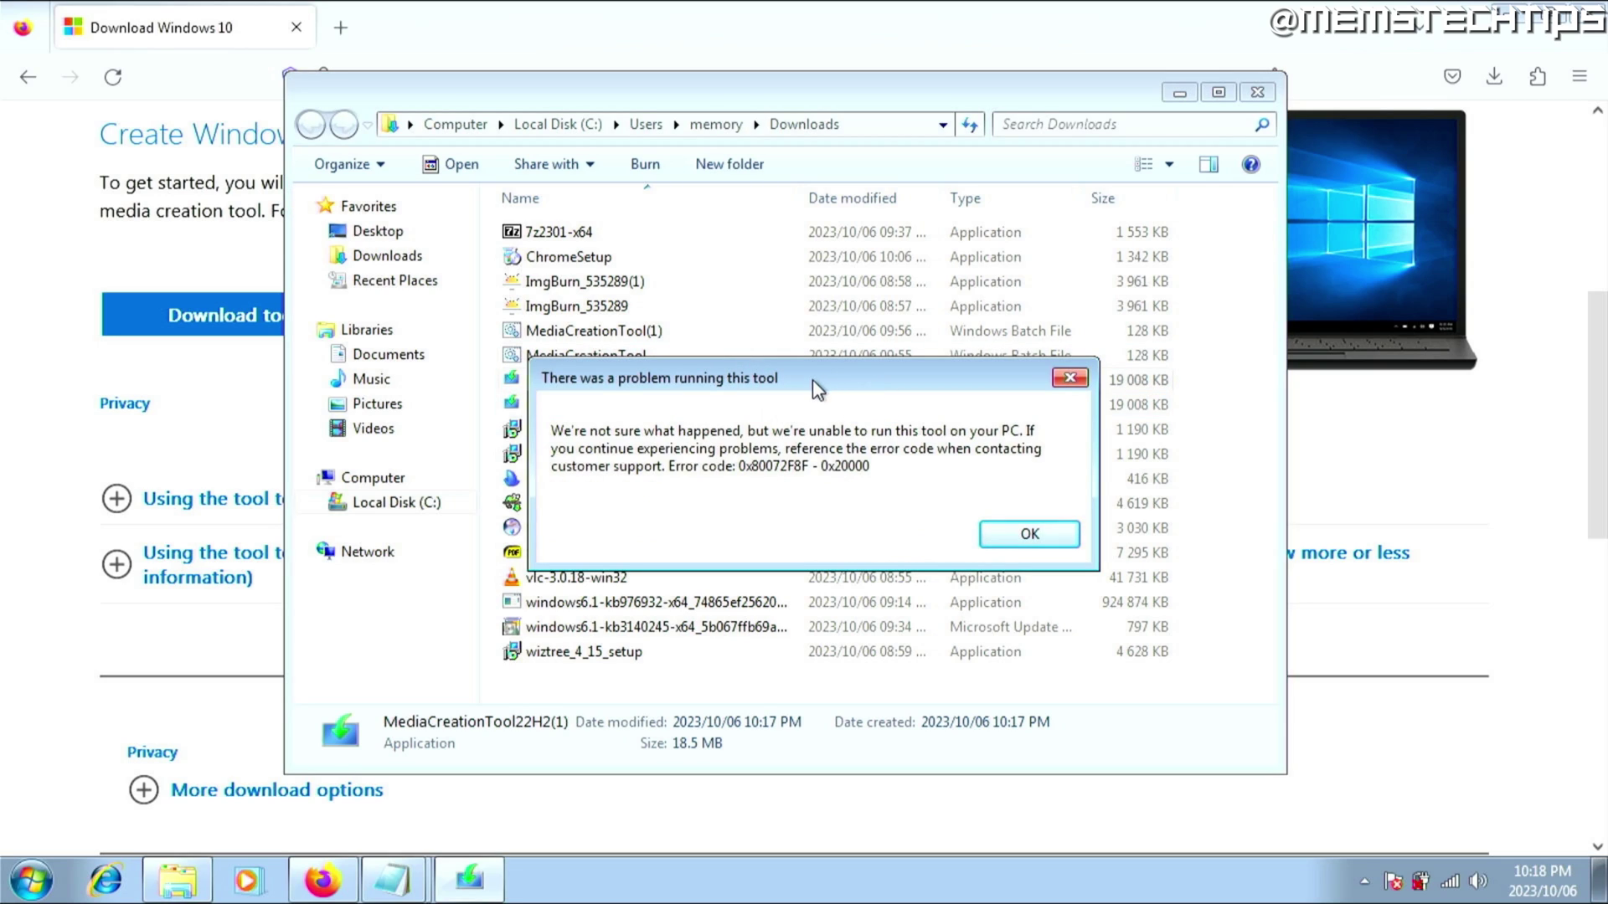
left_click_drag(812, 380, 820, 334)
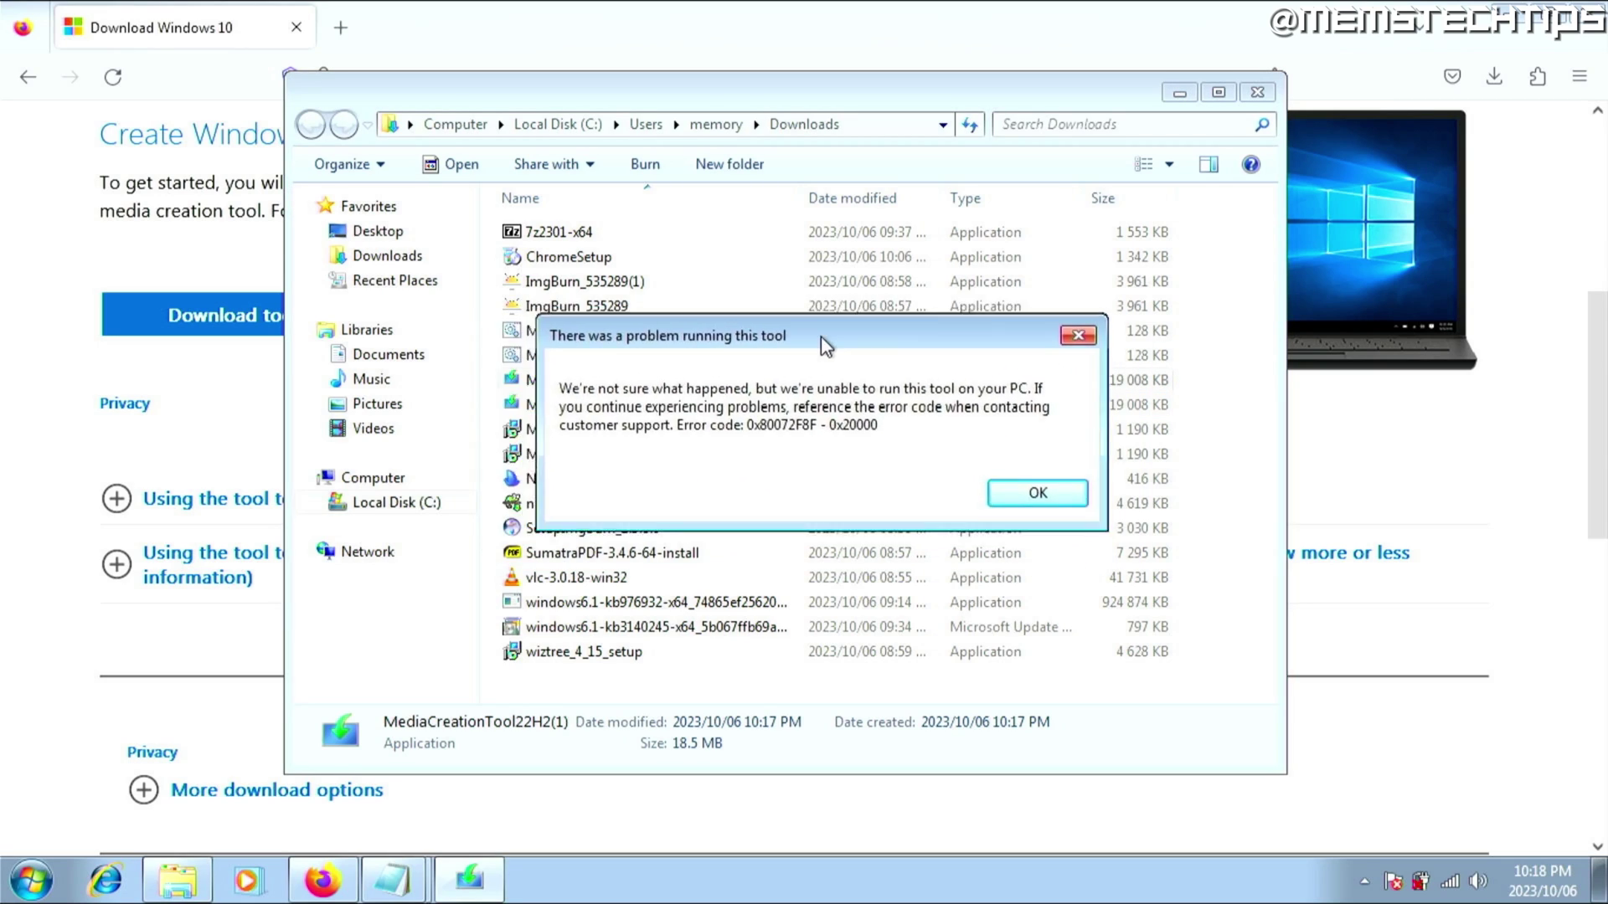
left_click(1010, 482)
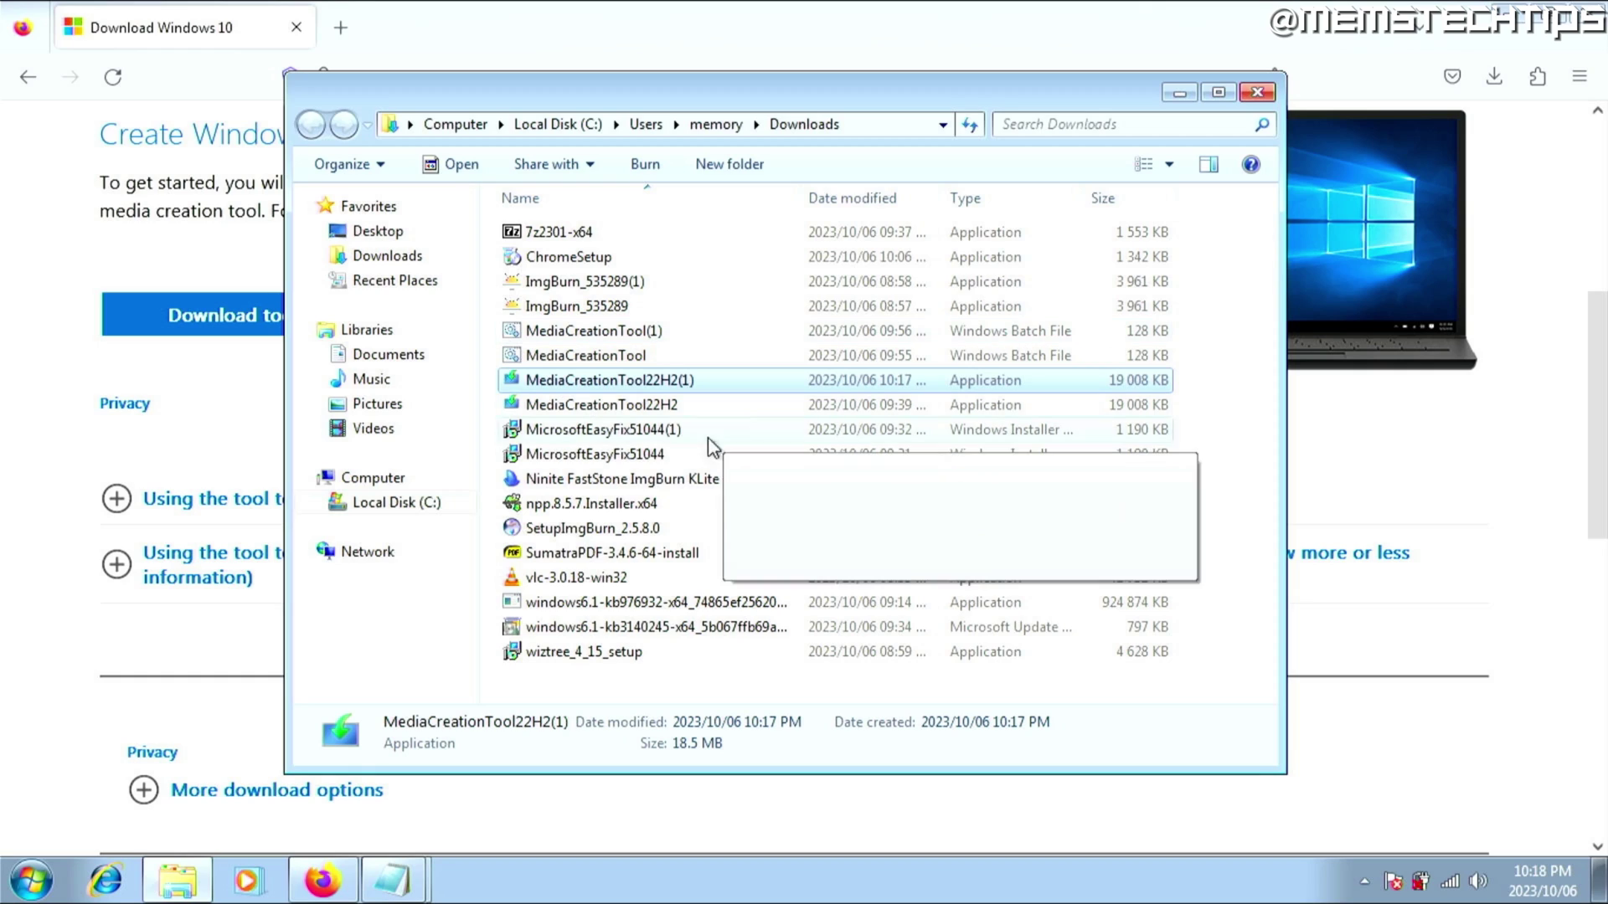
left_click(677, 454)
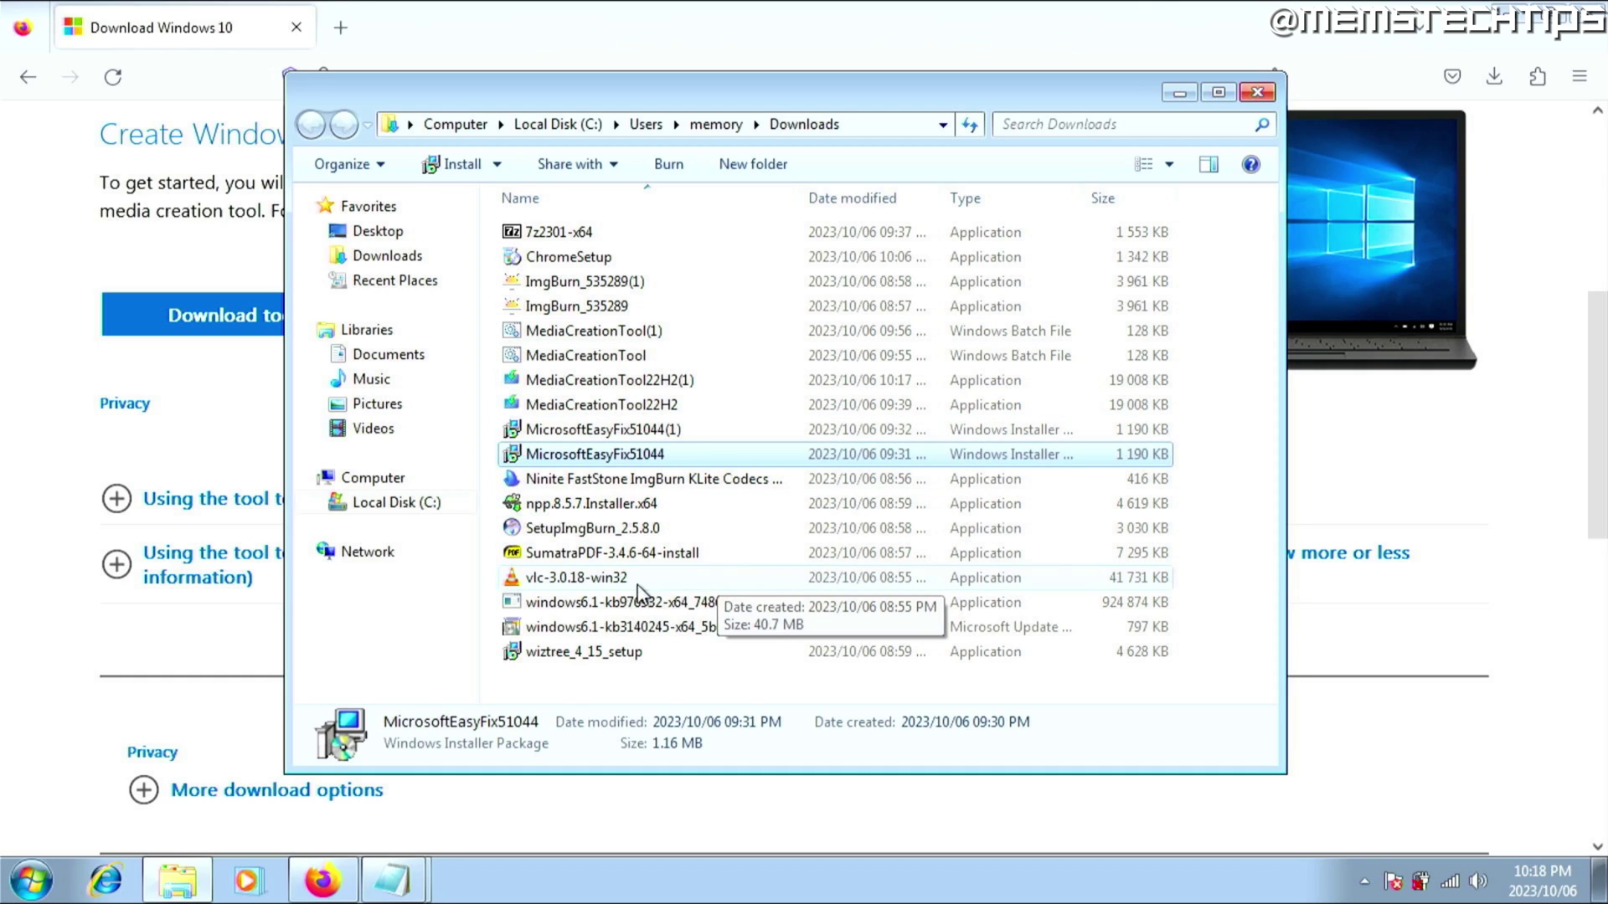
left_click(674, 602)
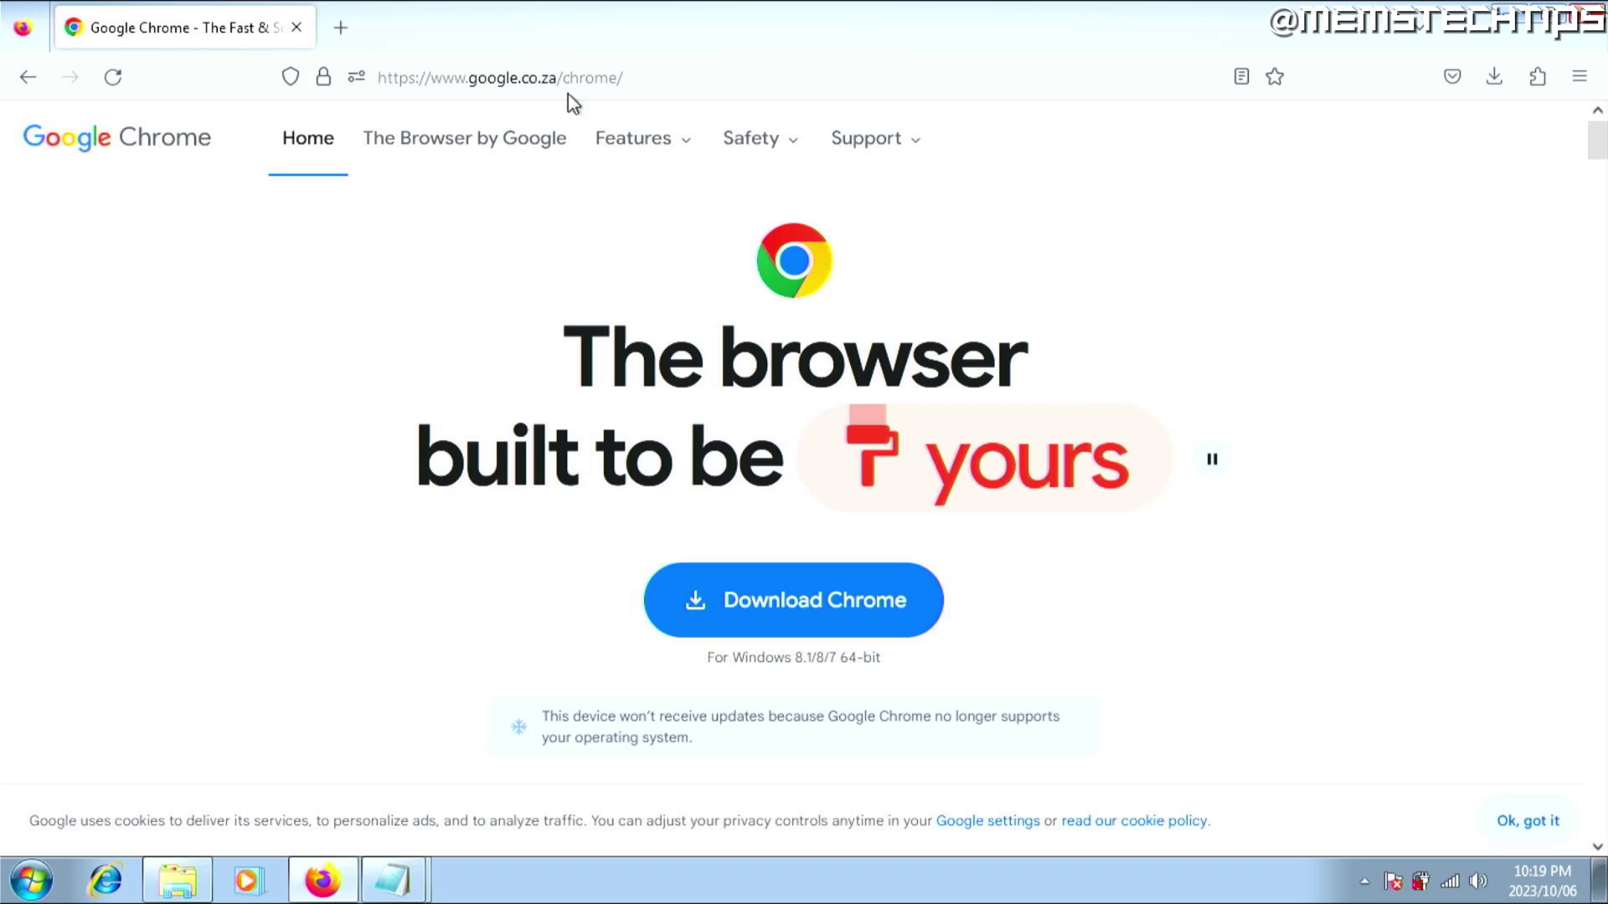
Run the ChromeSetup(1).exe installer from Firefox to install Google Chrome, then minimize Firefox
left_click(873, 595)
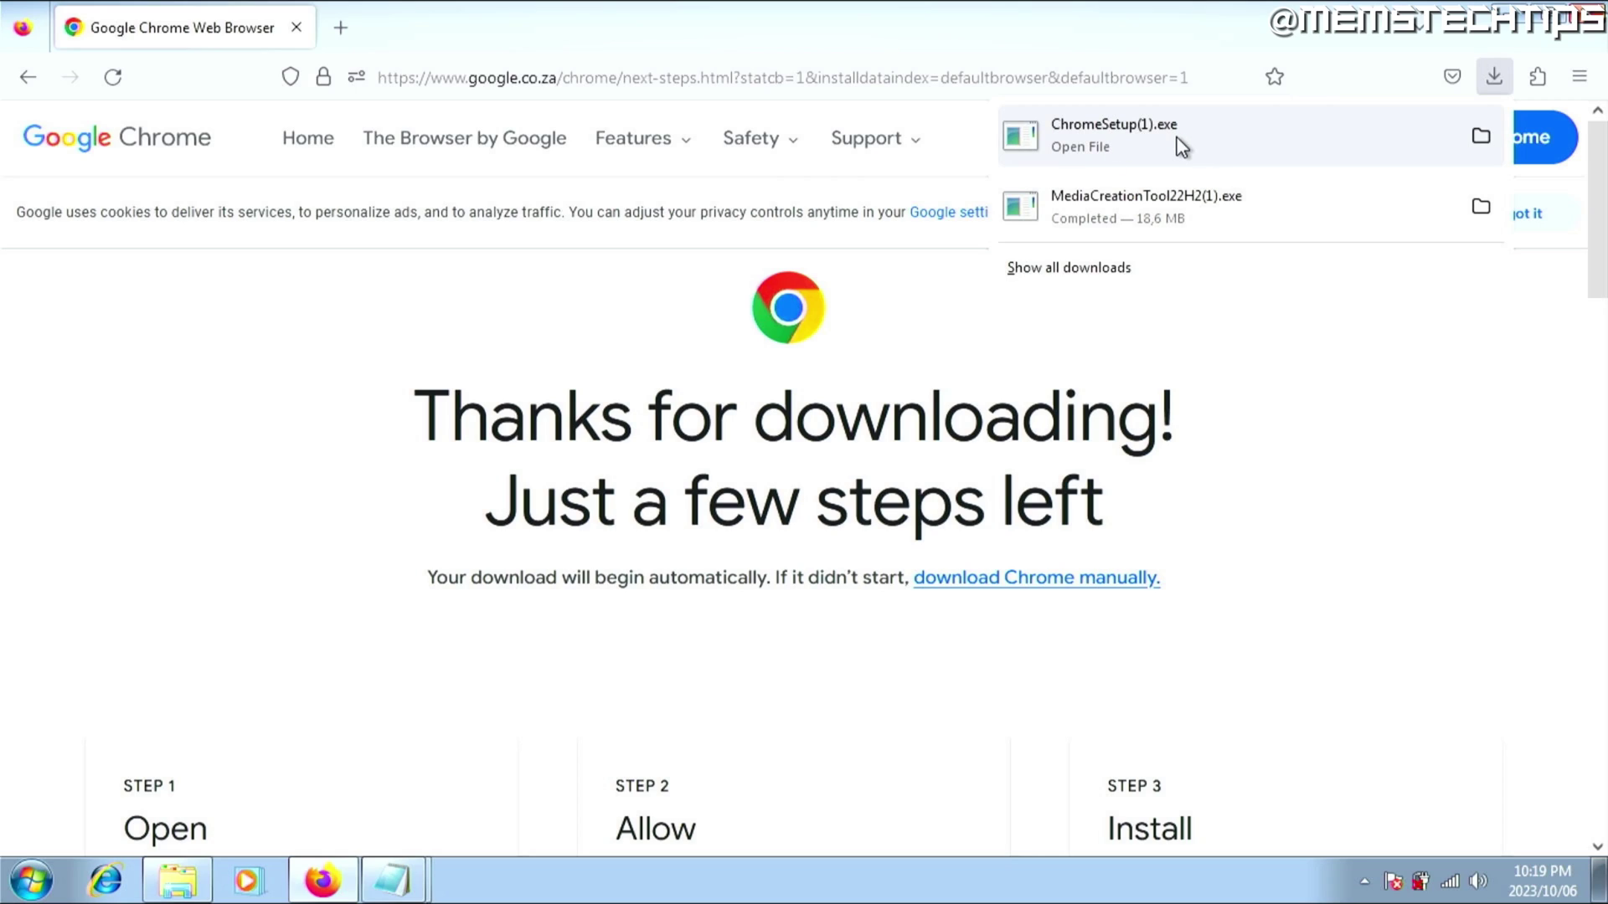
left_click(1207, 137)
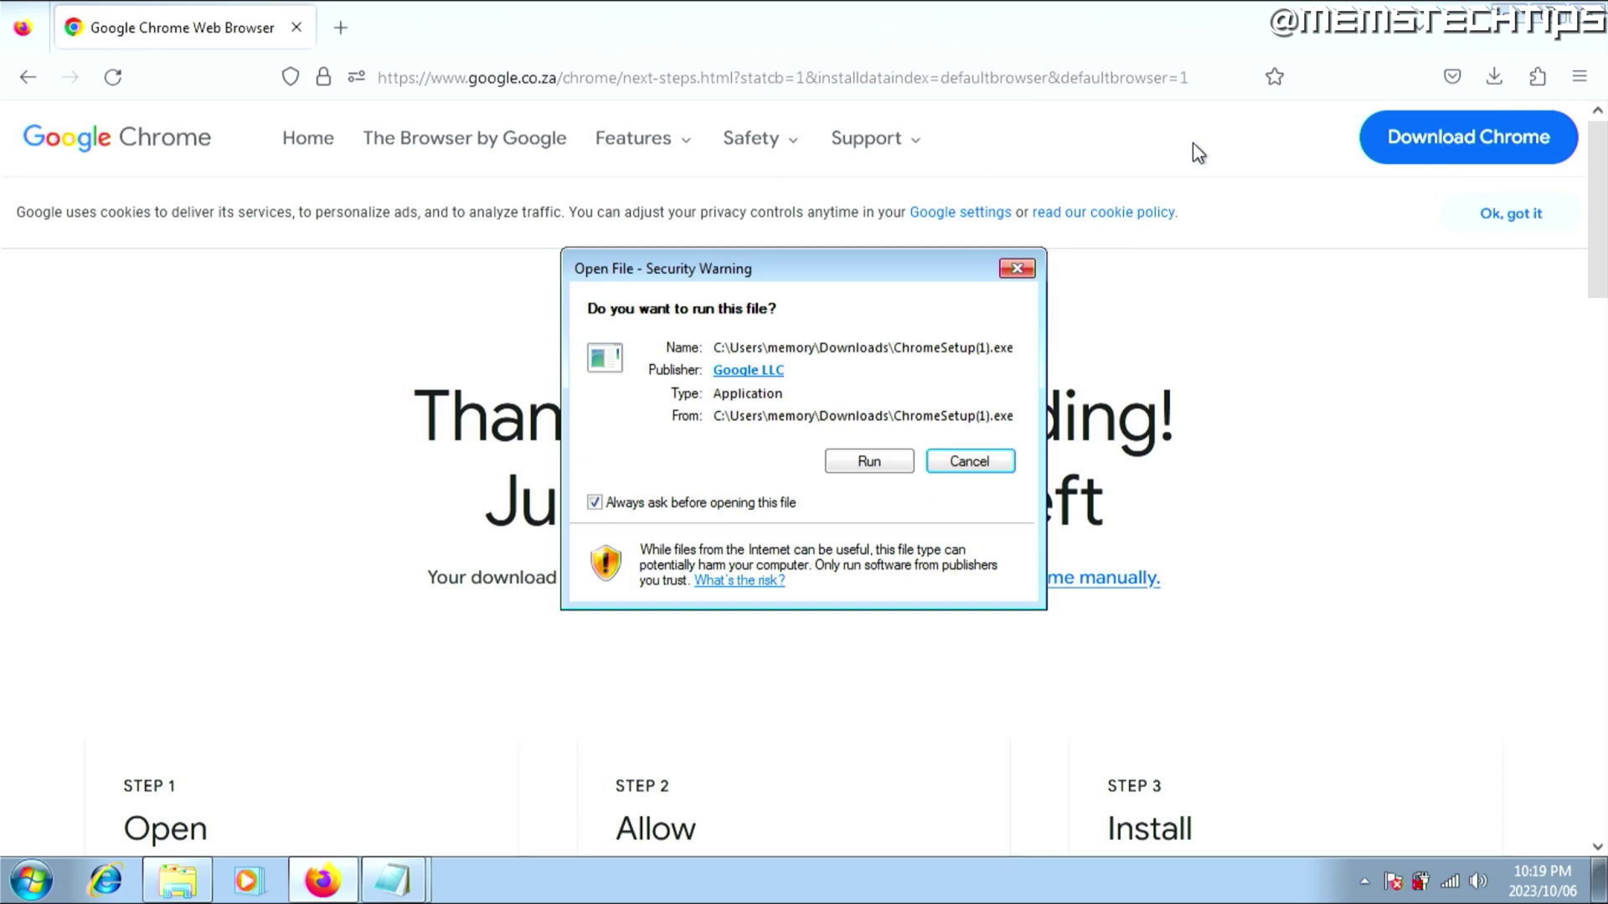
left_click(875, 463)
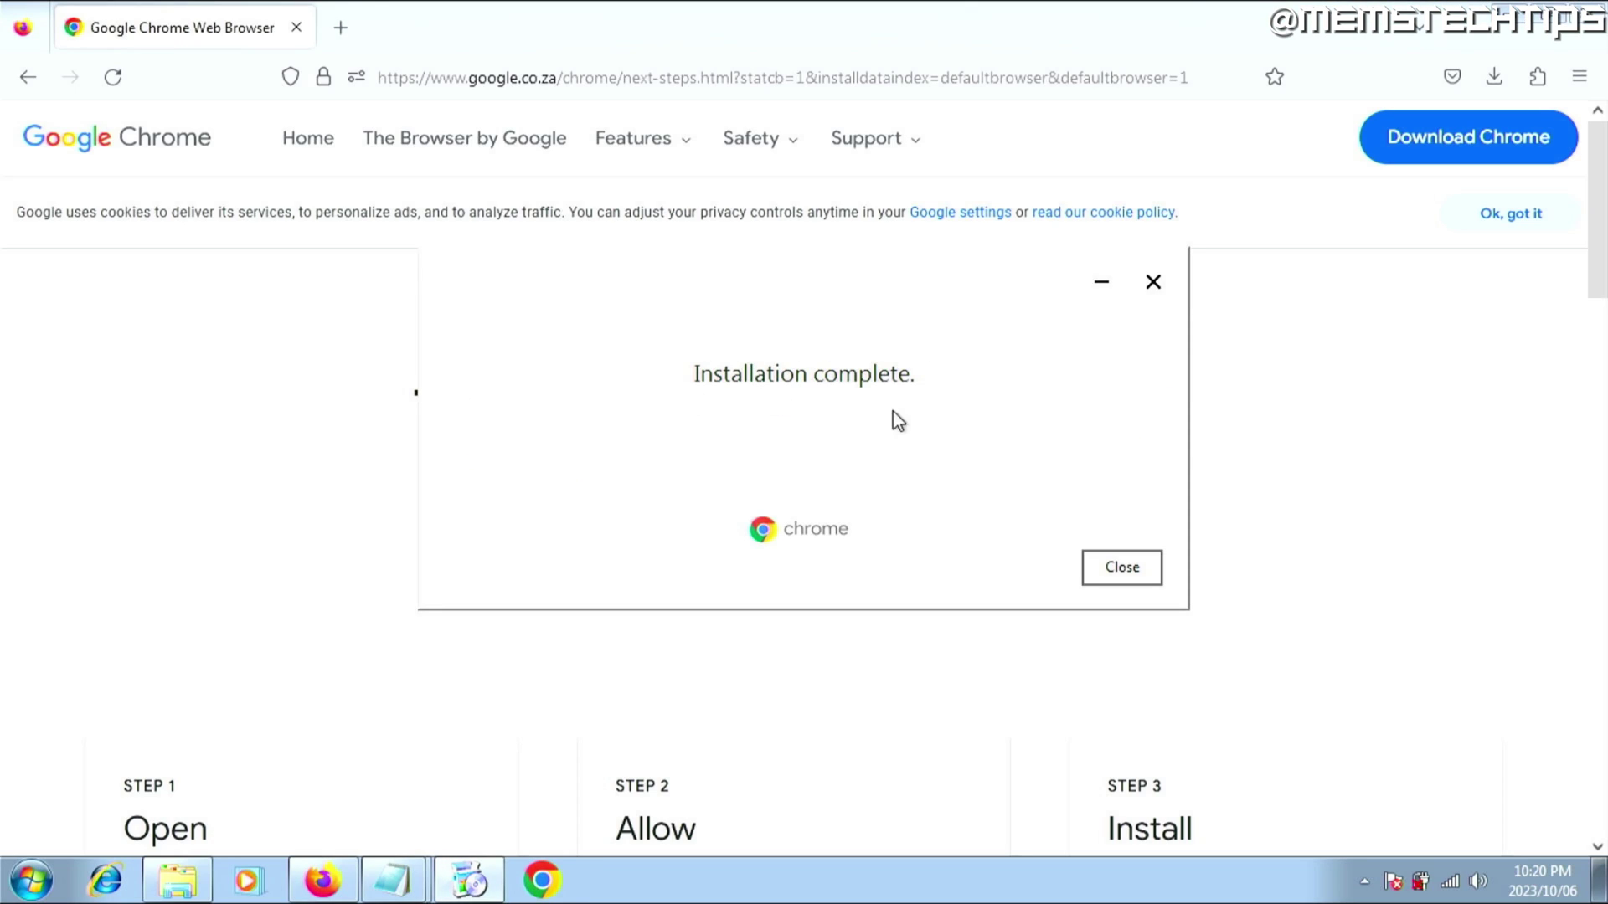
left_click(1121, 568)
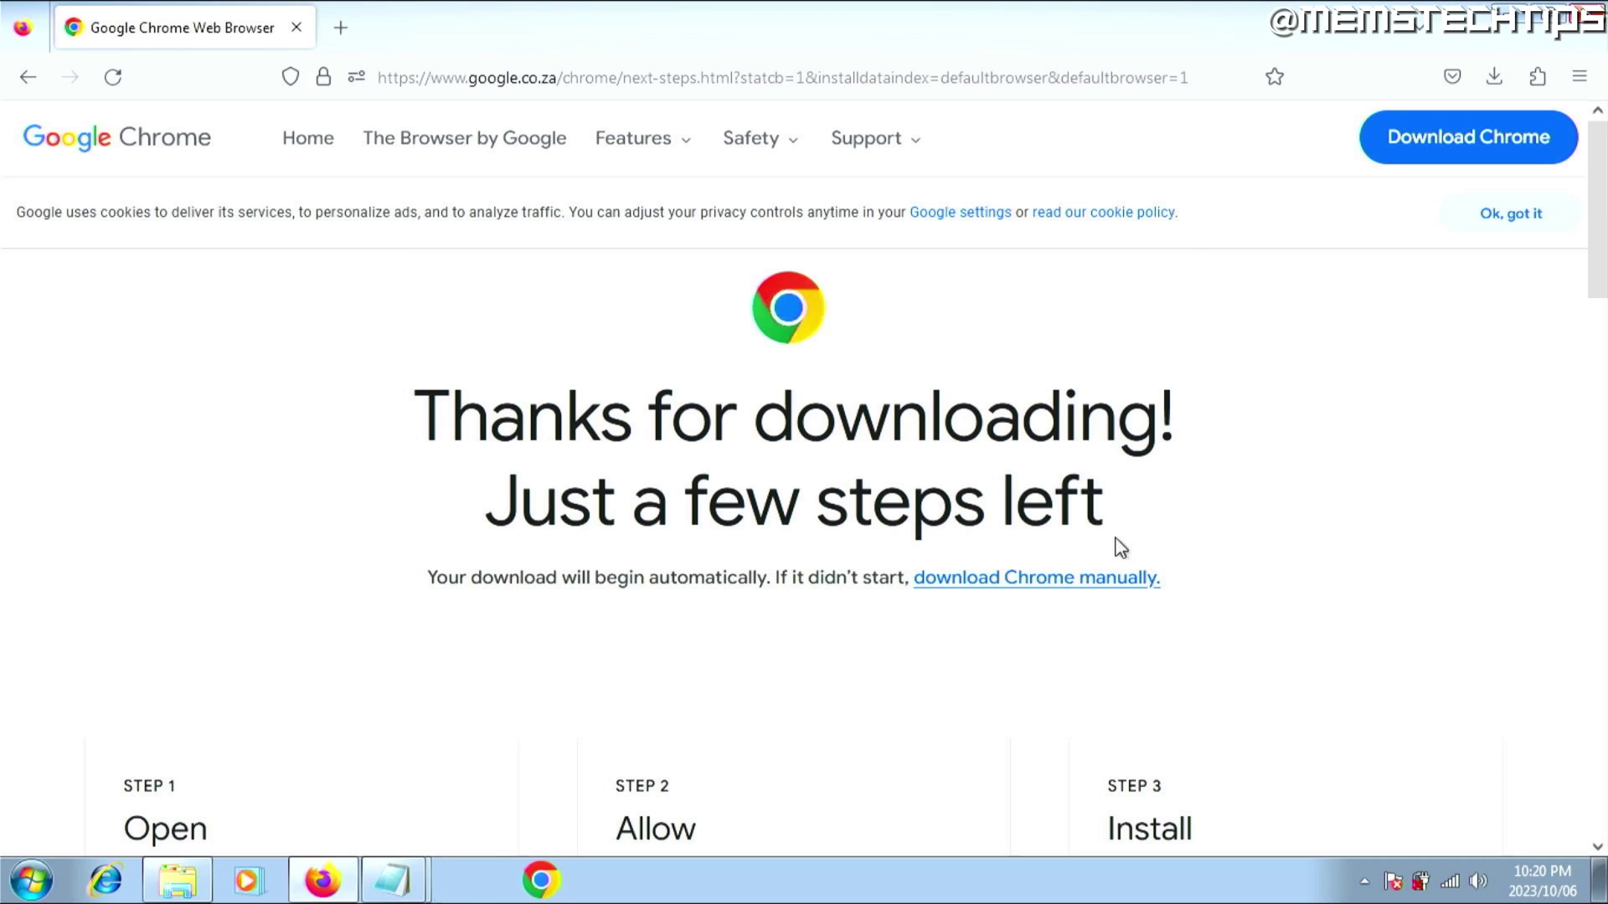
left_click(323, 880)
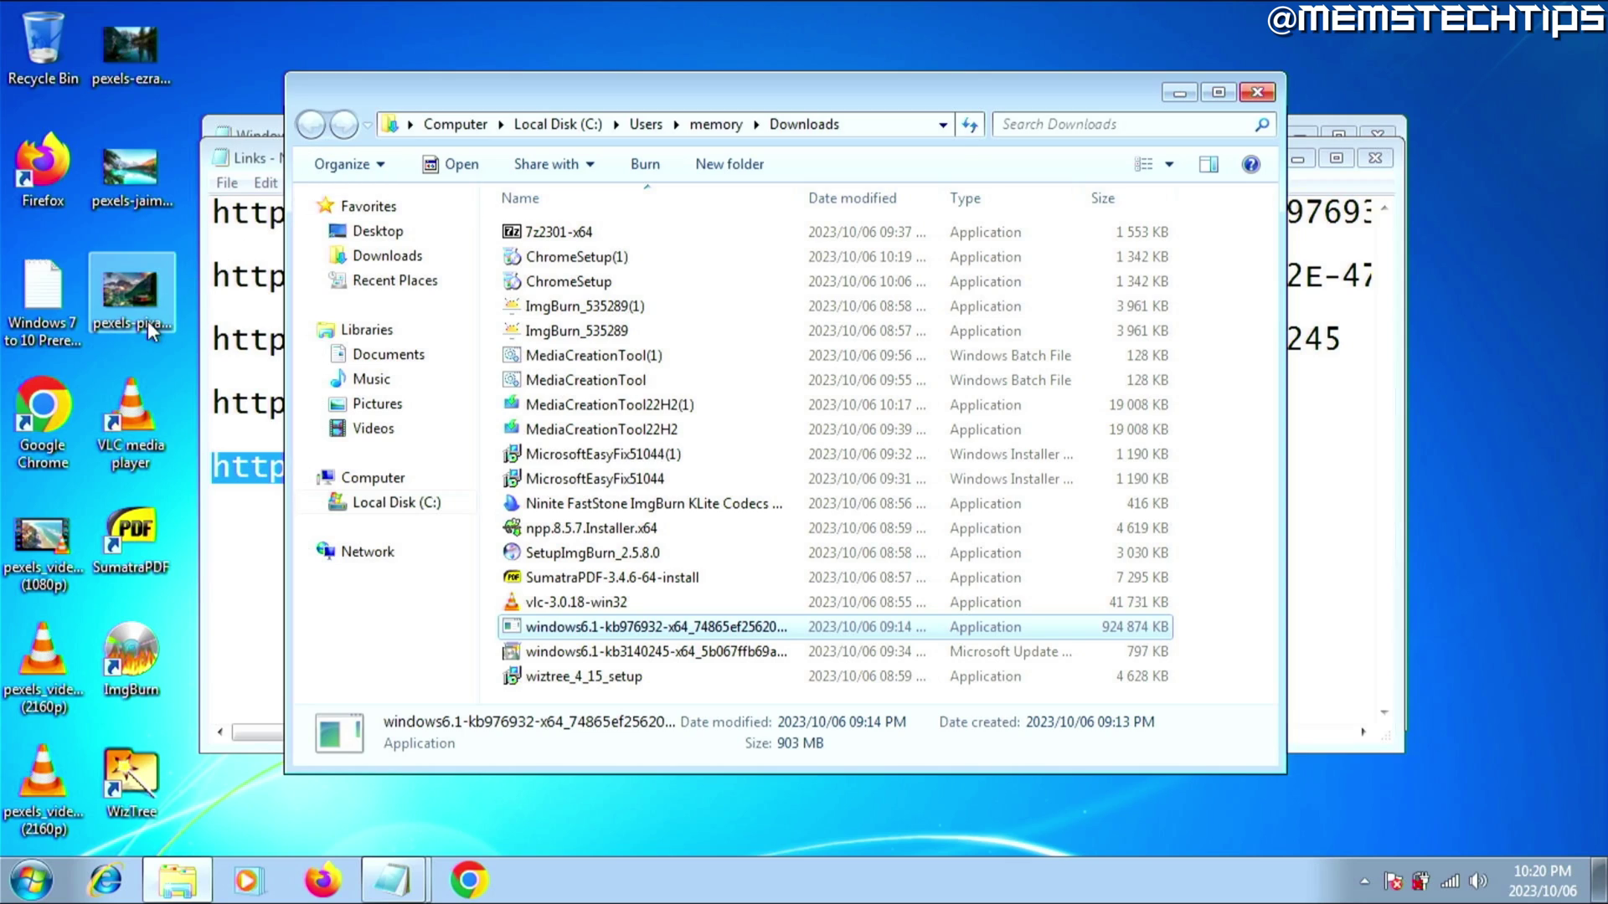
Launch Chrome from the desktop and load microsoft.com/software-download/windows10 in a maximized window
double_click(40, 415)
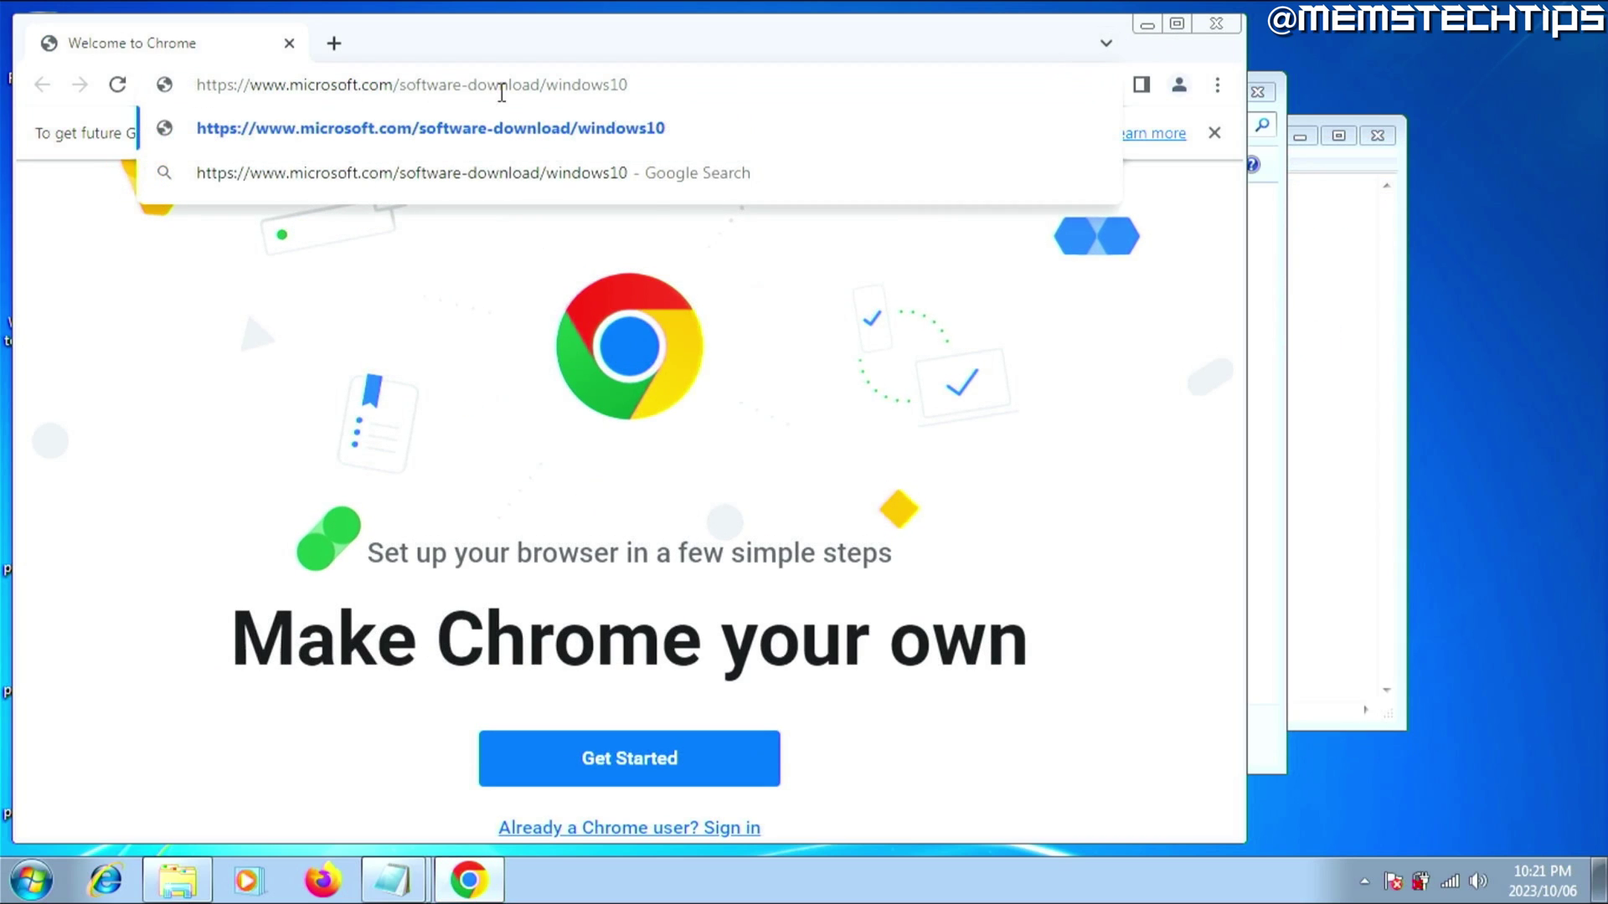
key("Return")
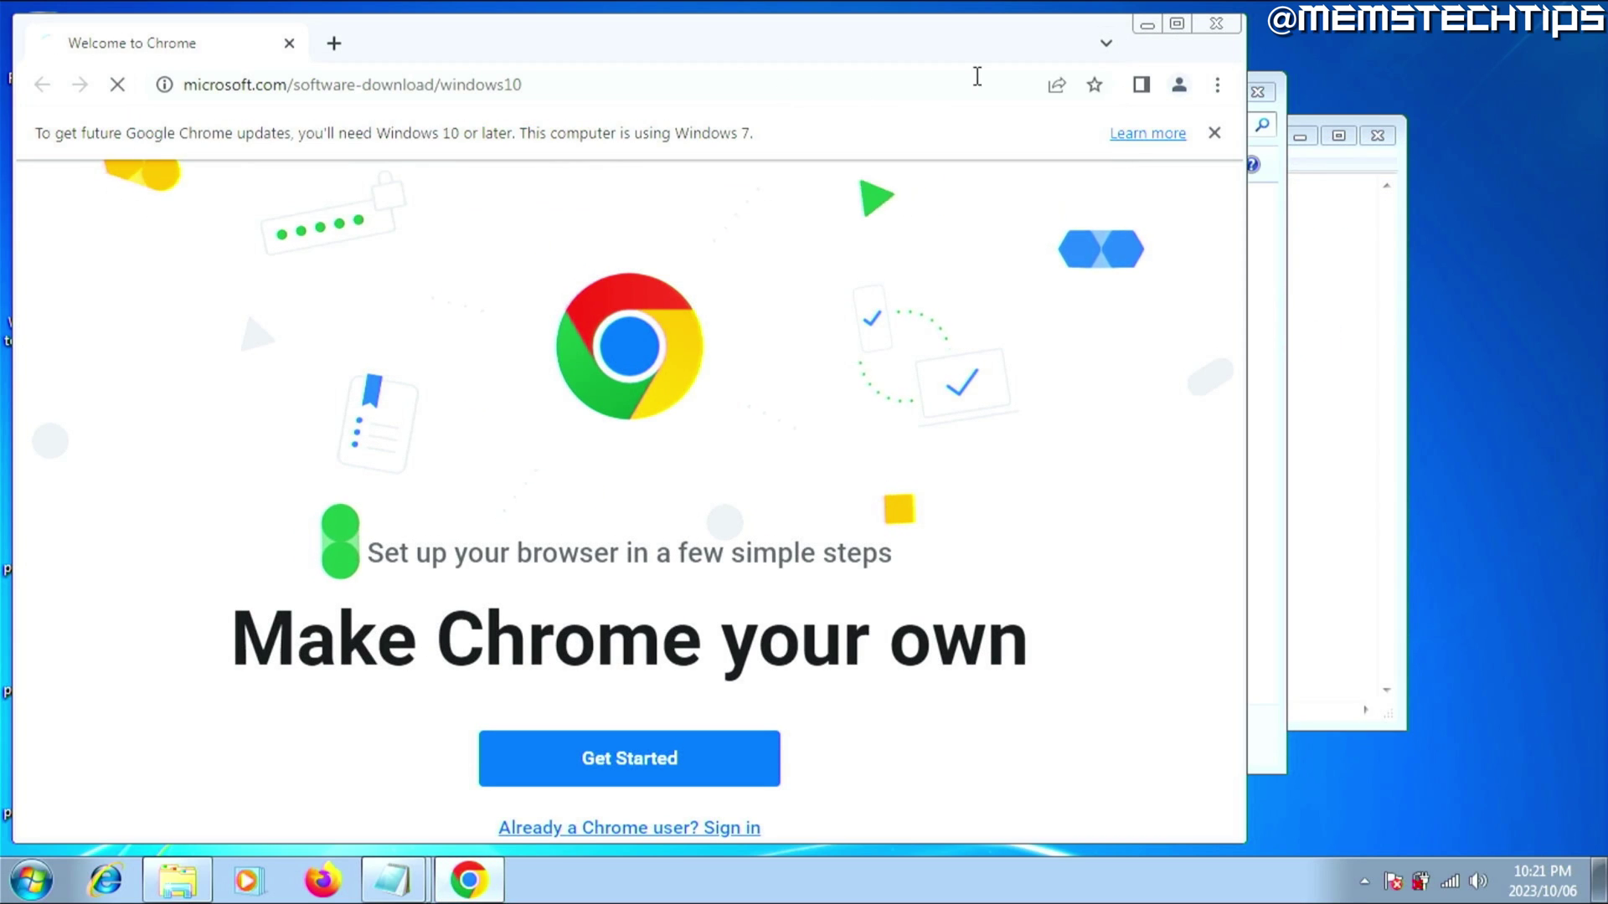
left_click(1178, 25)
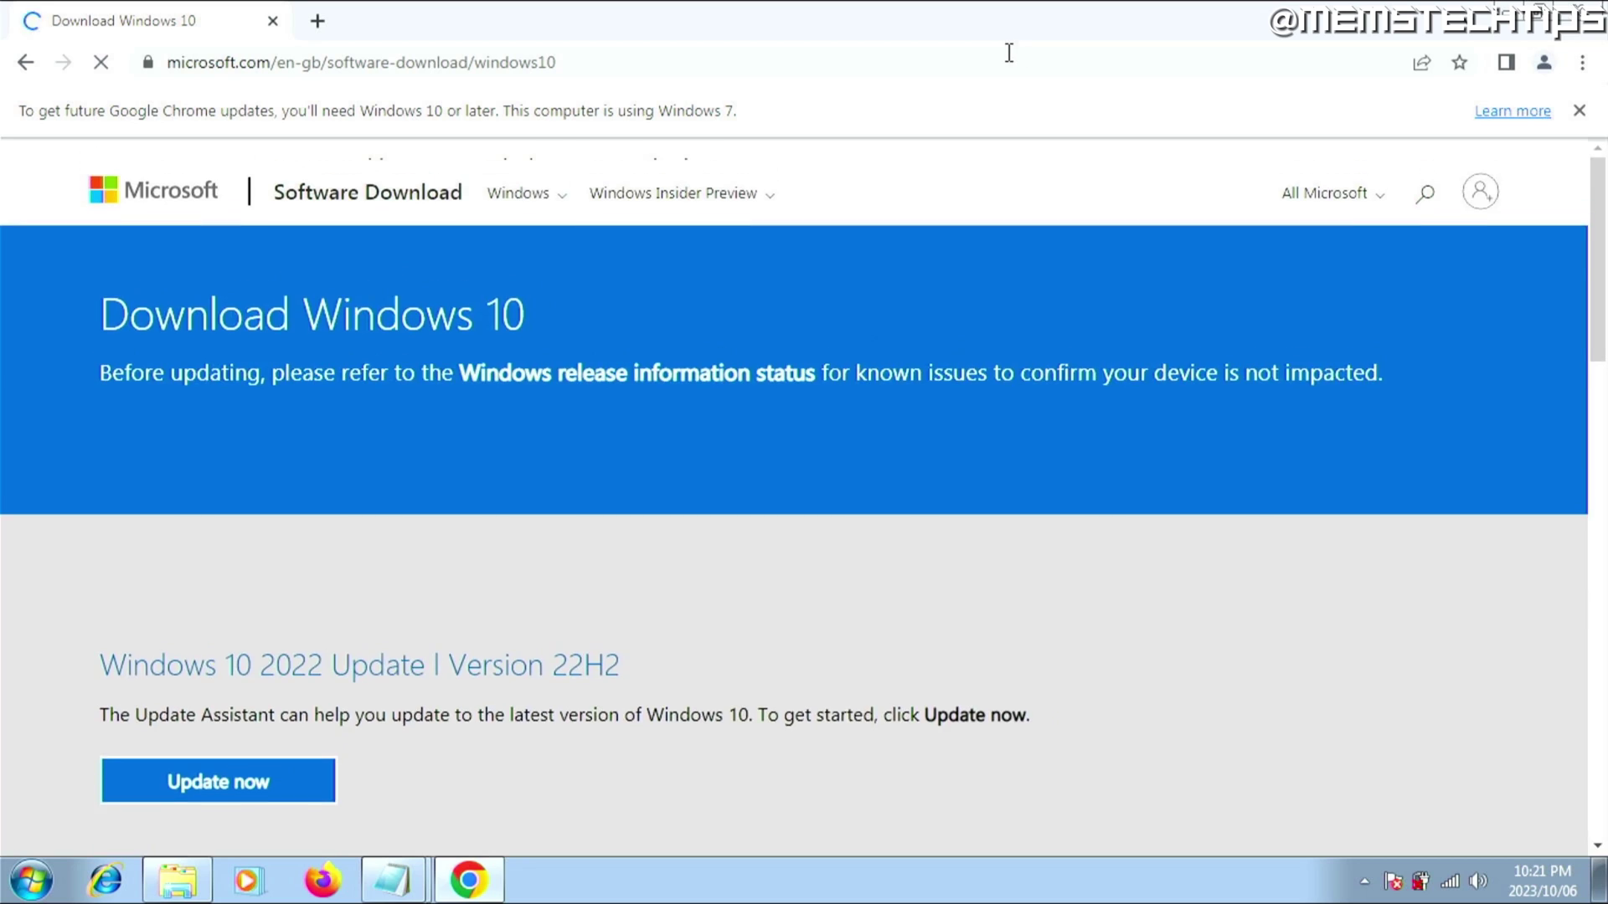
scroll(1568, 419, "down", 9)
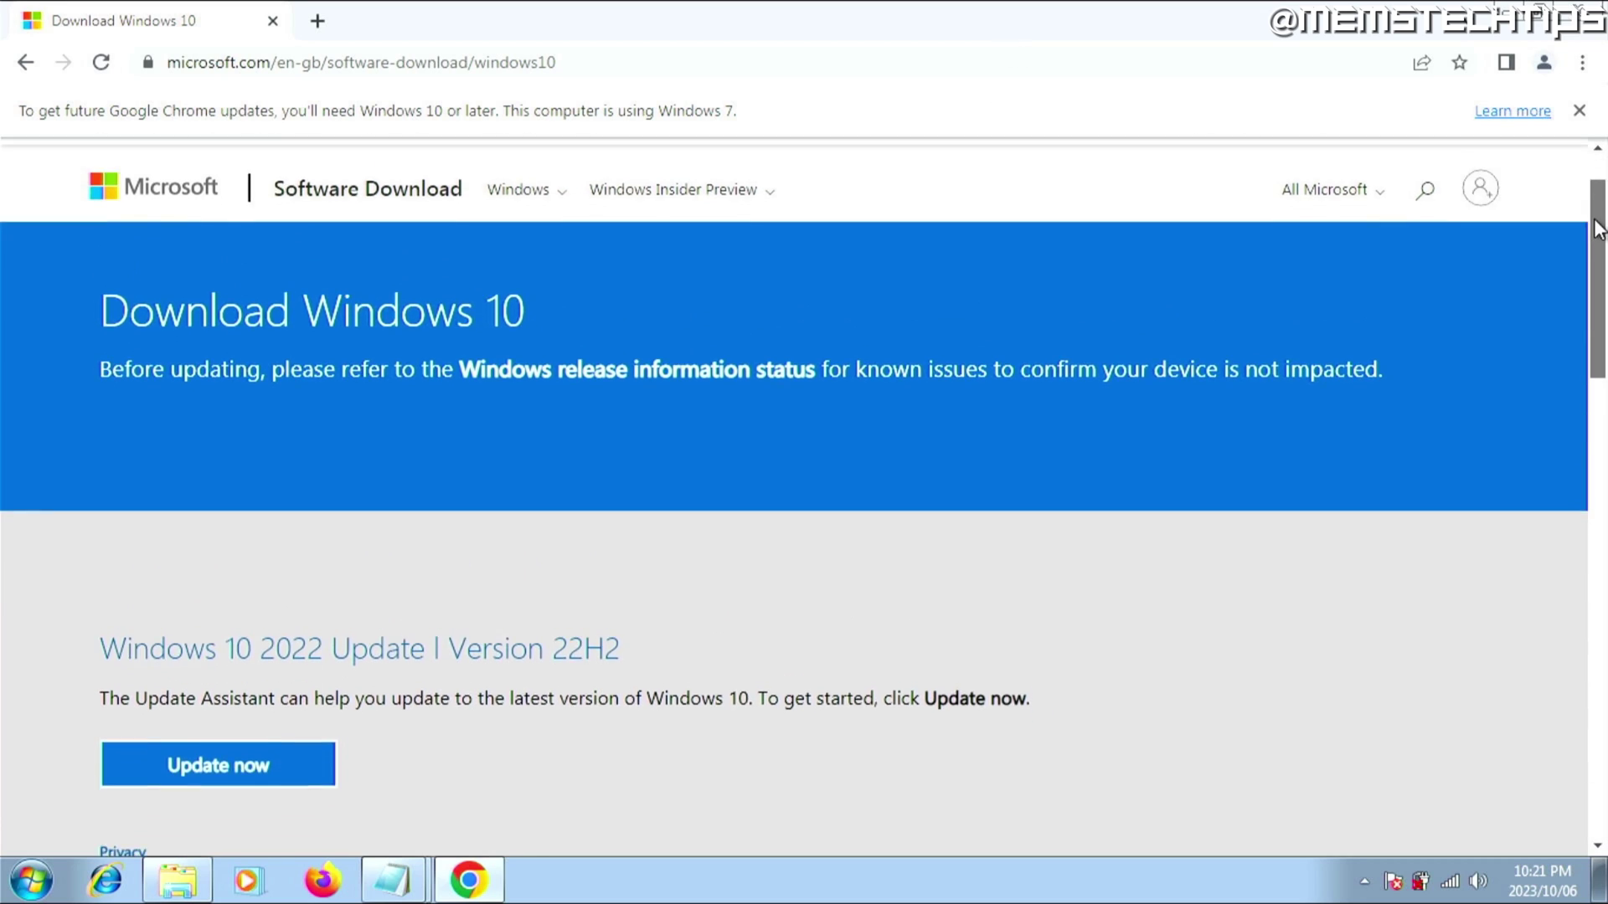
scroll(1568, 419, "down", 5)
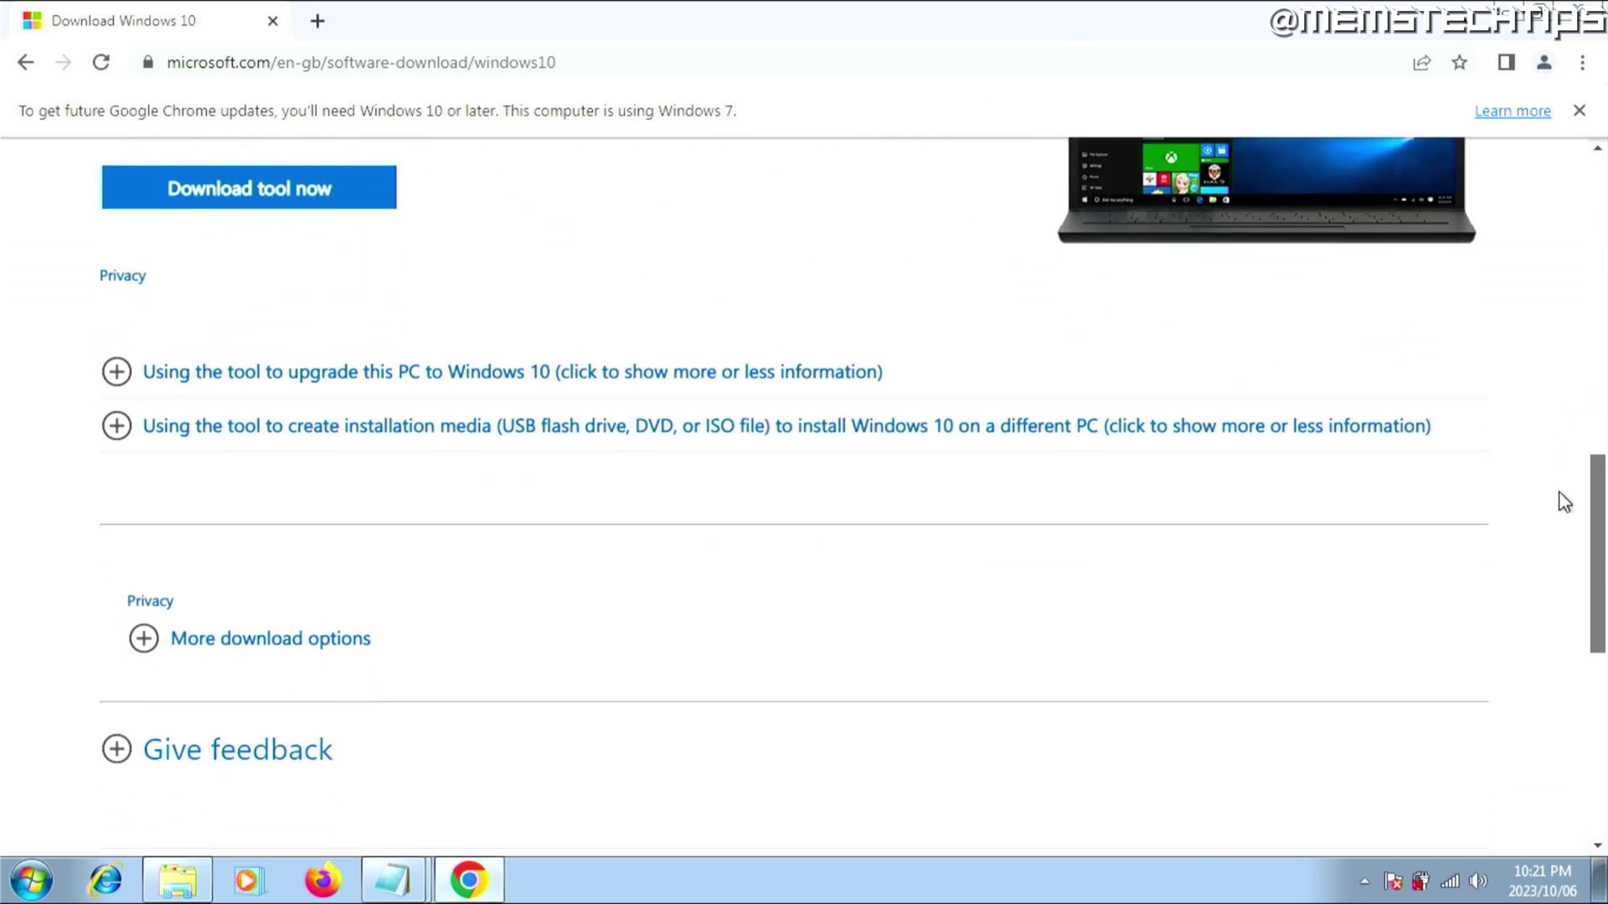
scroll(1569, 536, "up", 4)
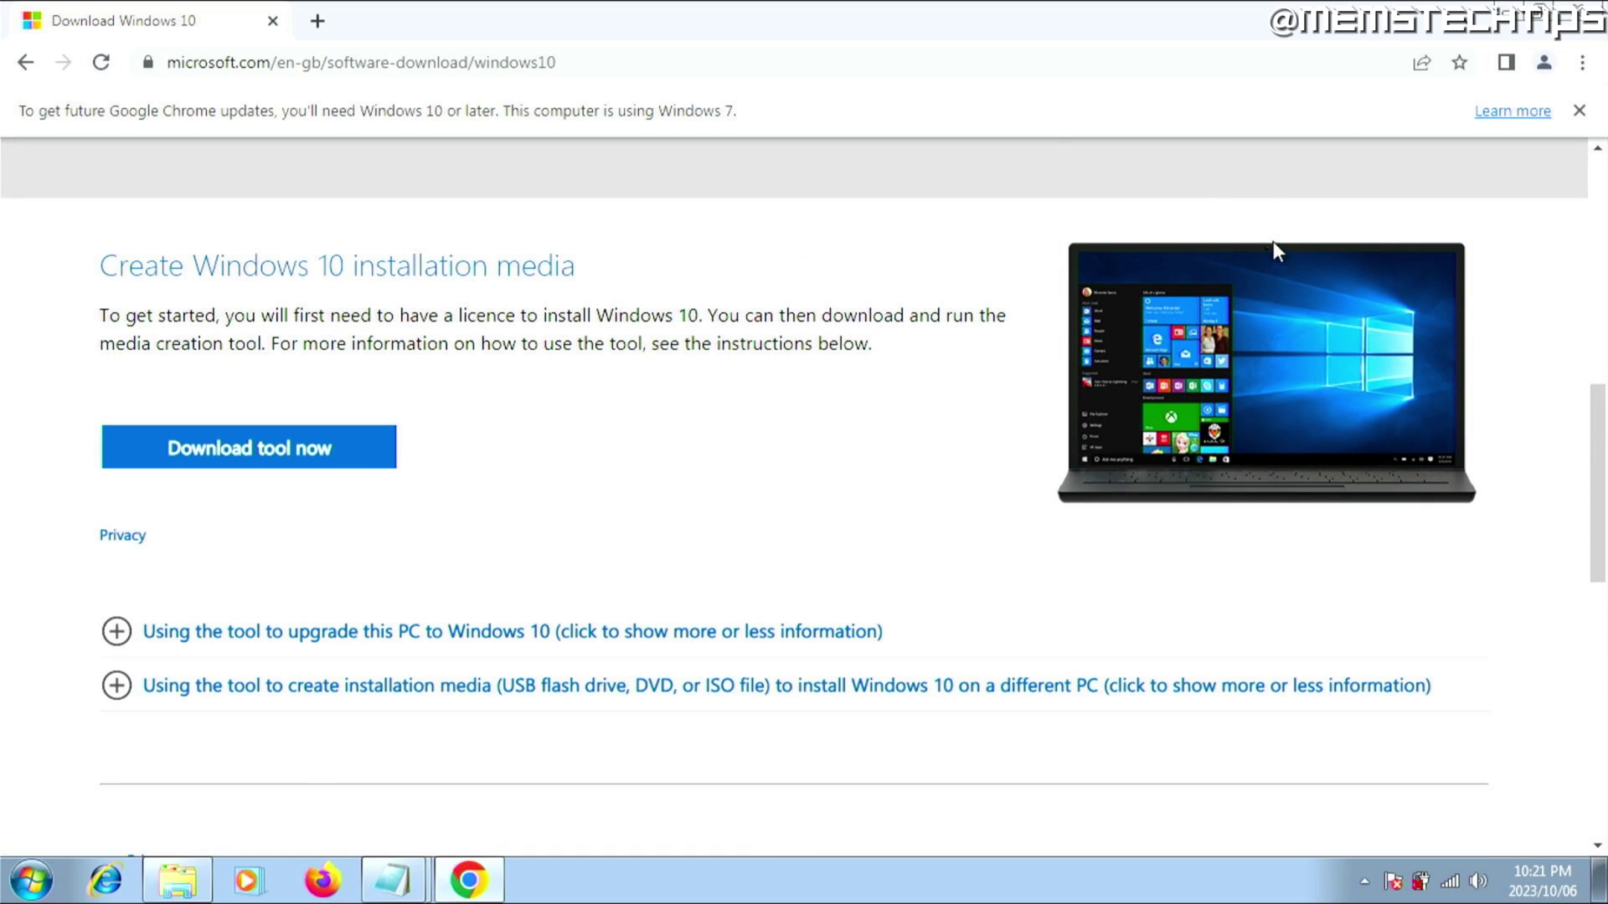
Open Chrome's developer tools from More tools in the main menu
left_click(1583, 65)
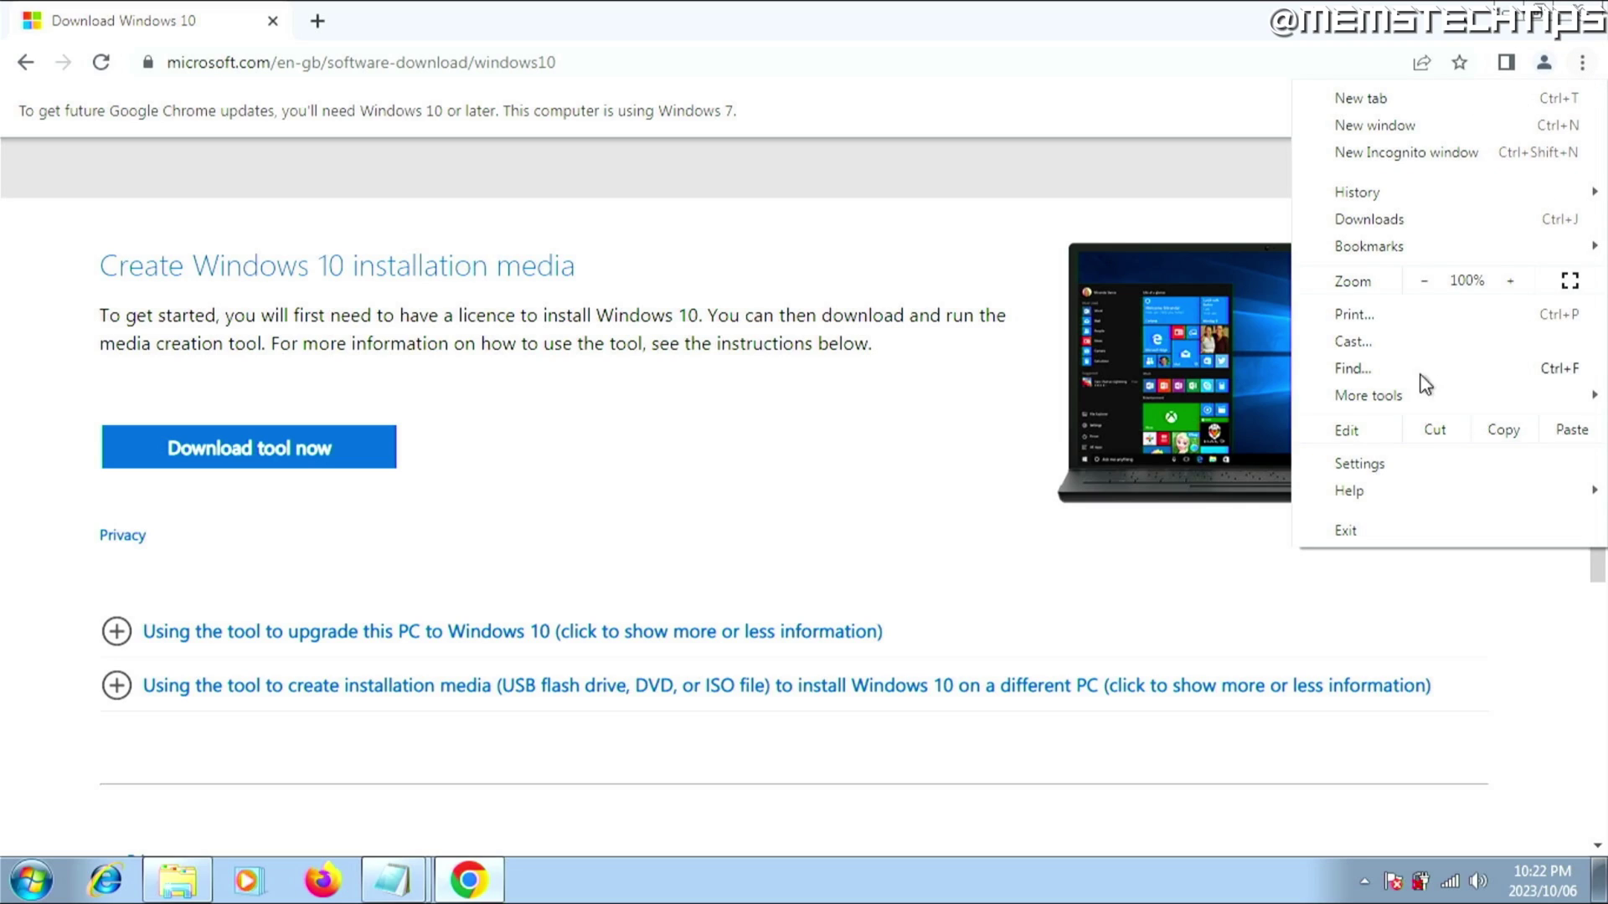
mouse_move(1417, 394)
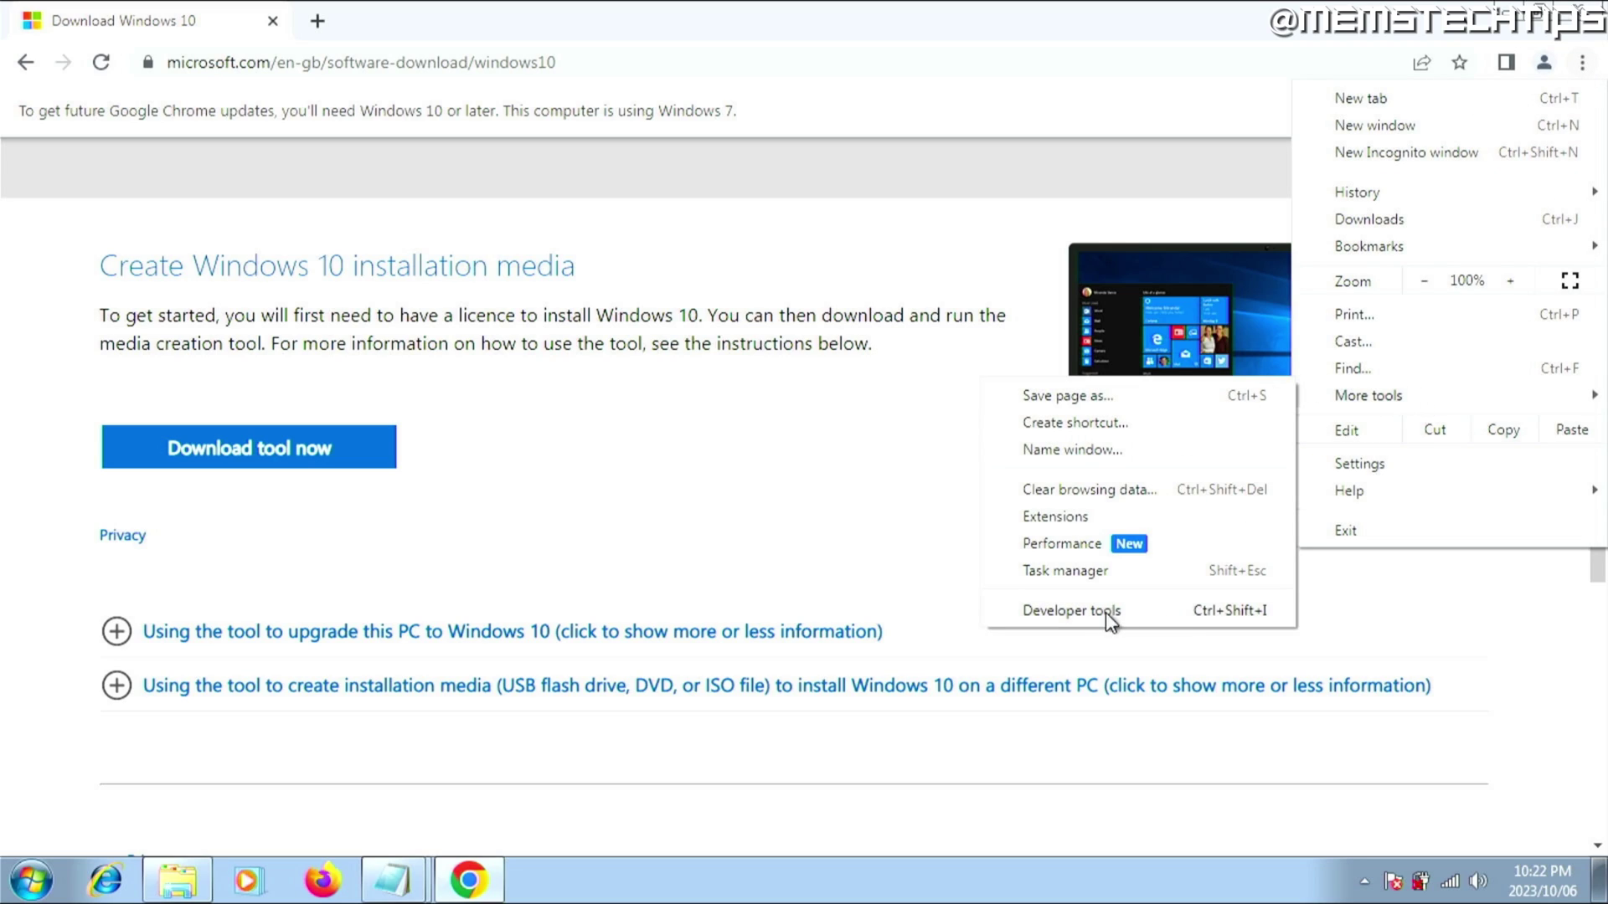
left_click(1143, 610)
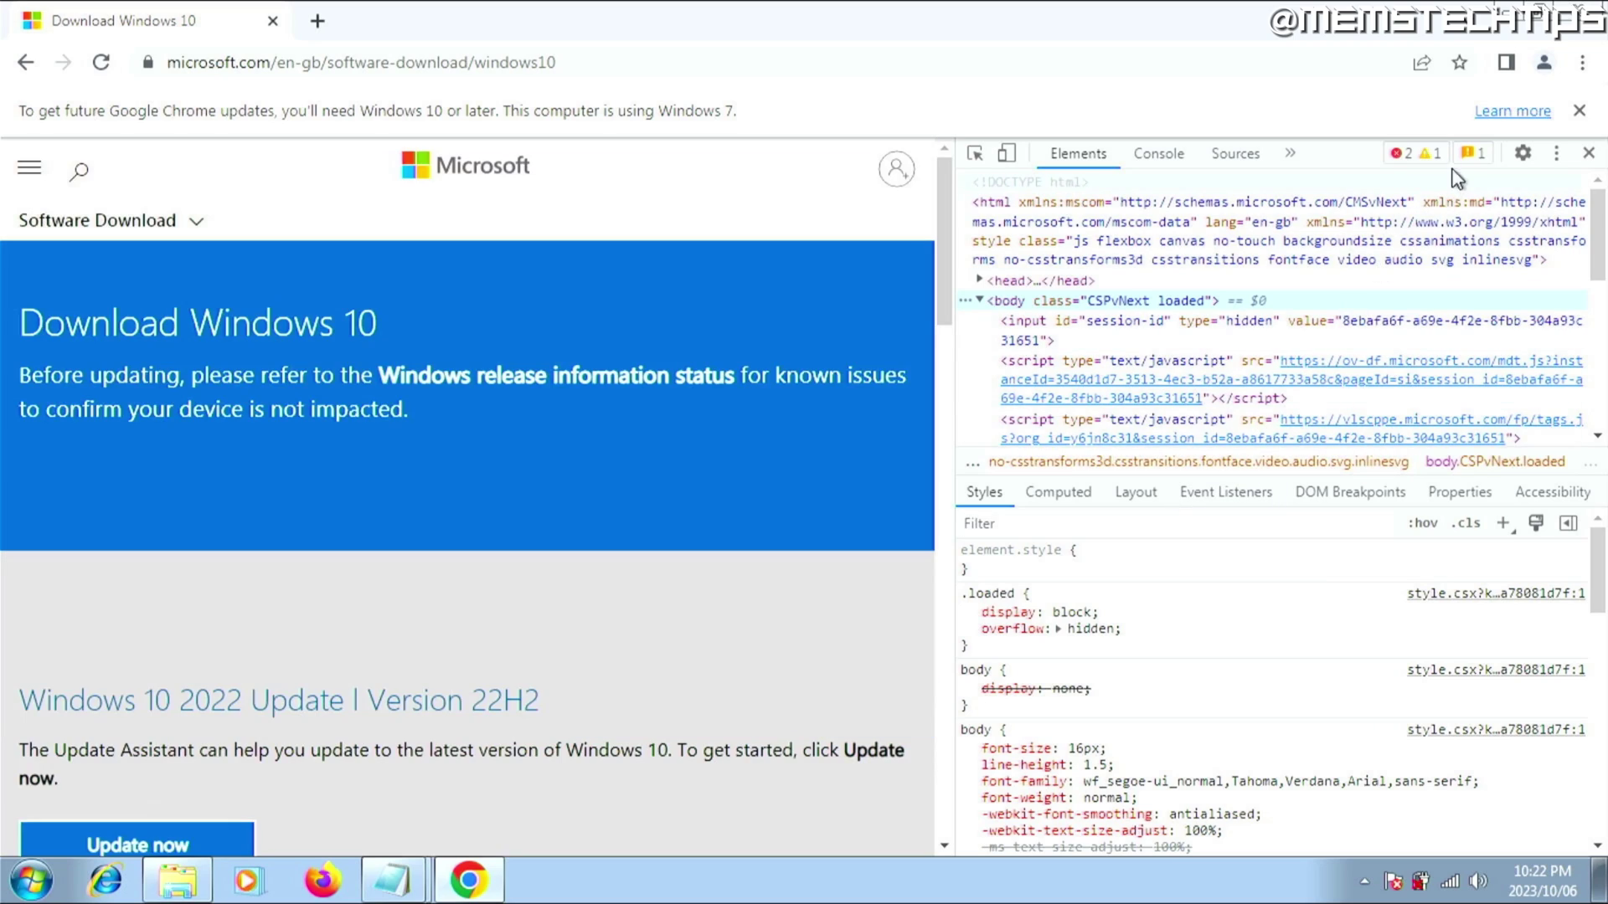
Open the Network conditions panel, untick Use browser default, and open the user agent list
left_click(1556, 155)
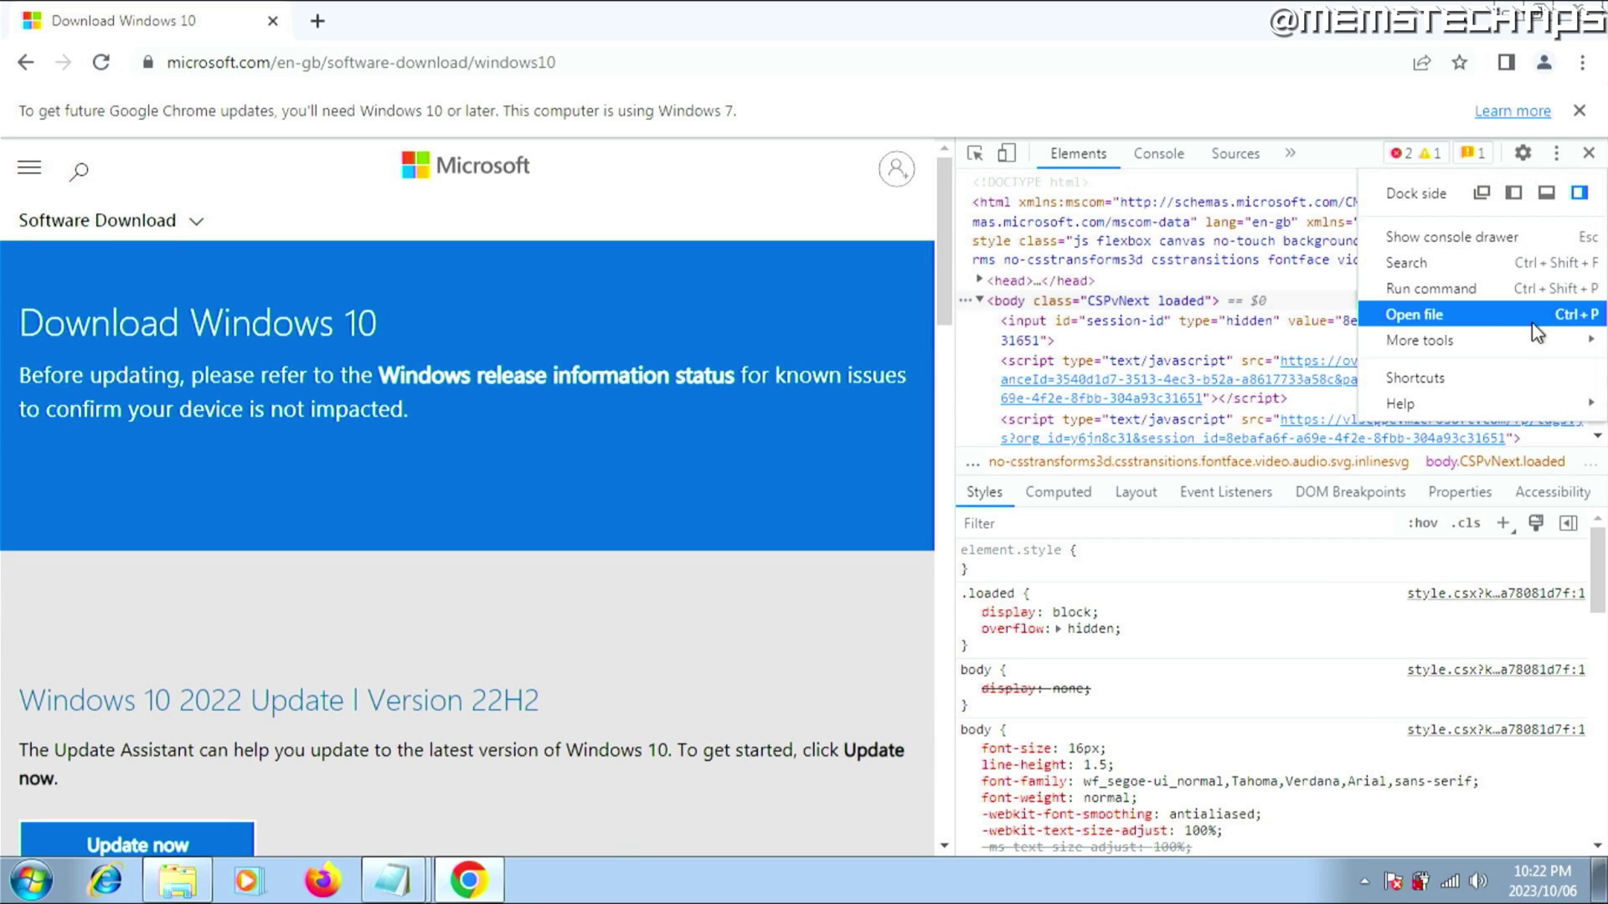
mouse_move(1505, 343)
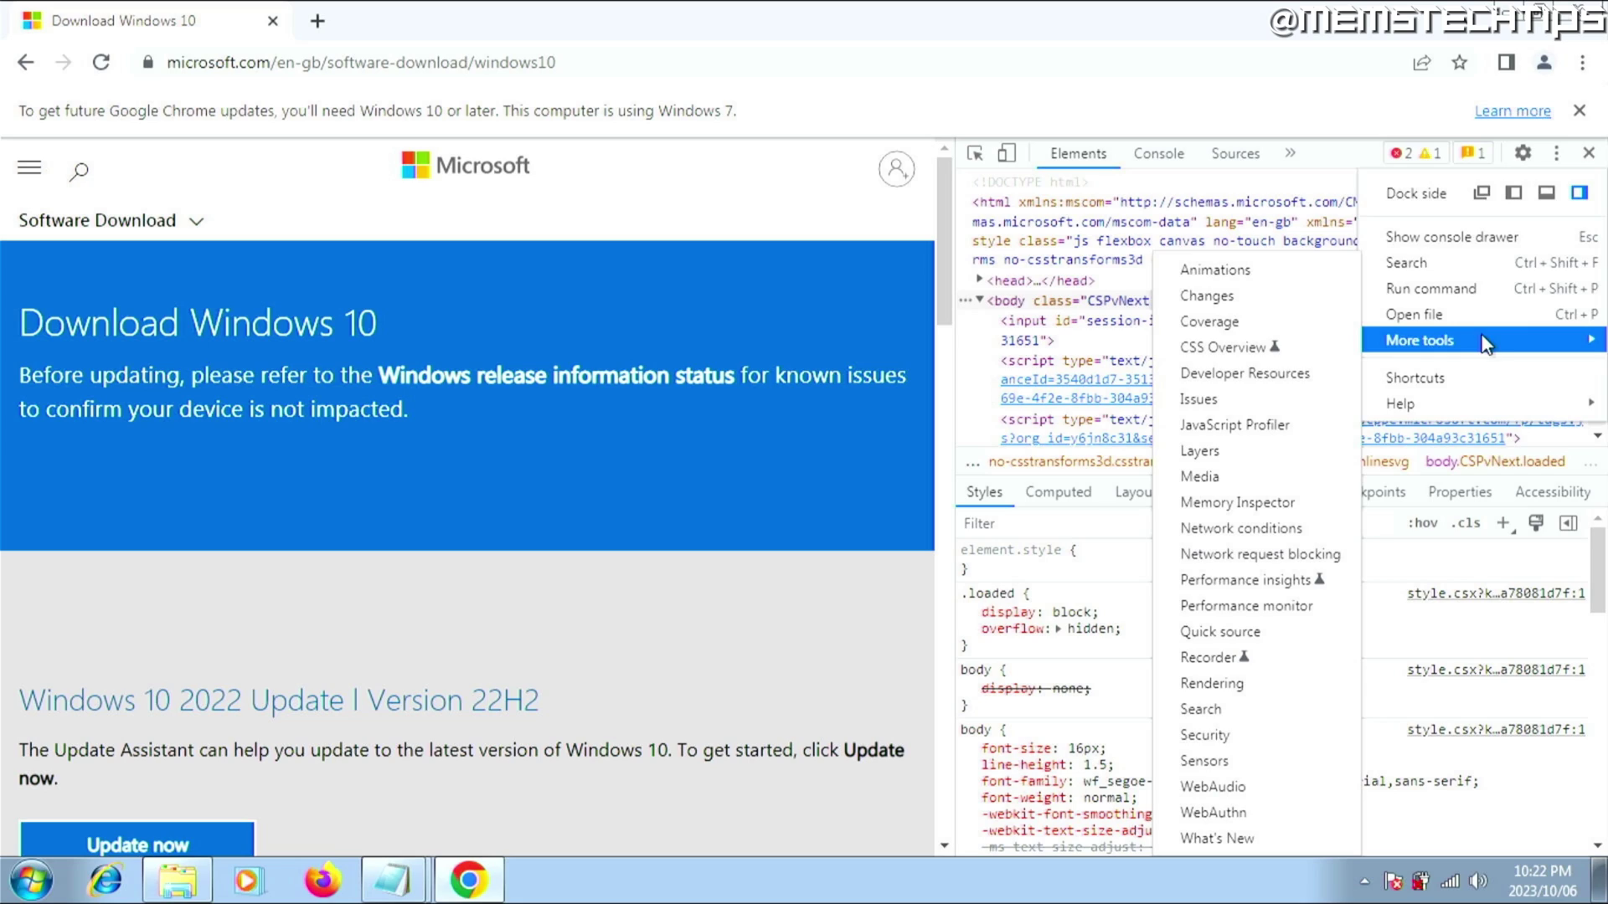
left_click(1303, 536)
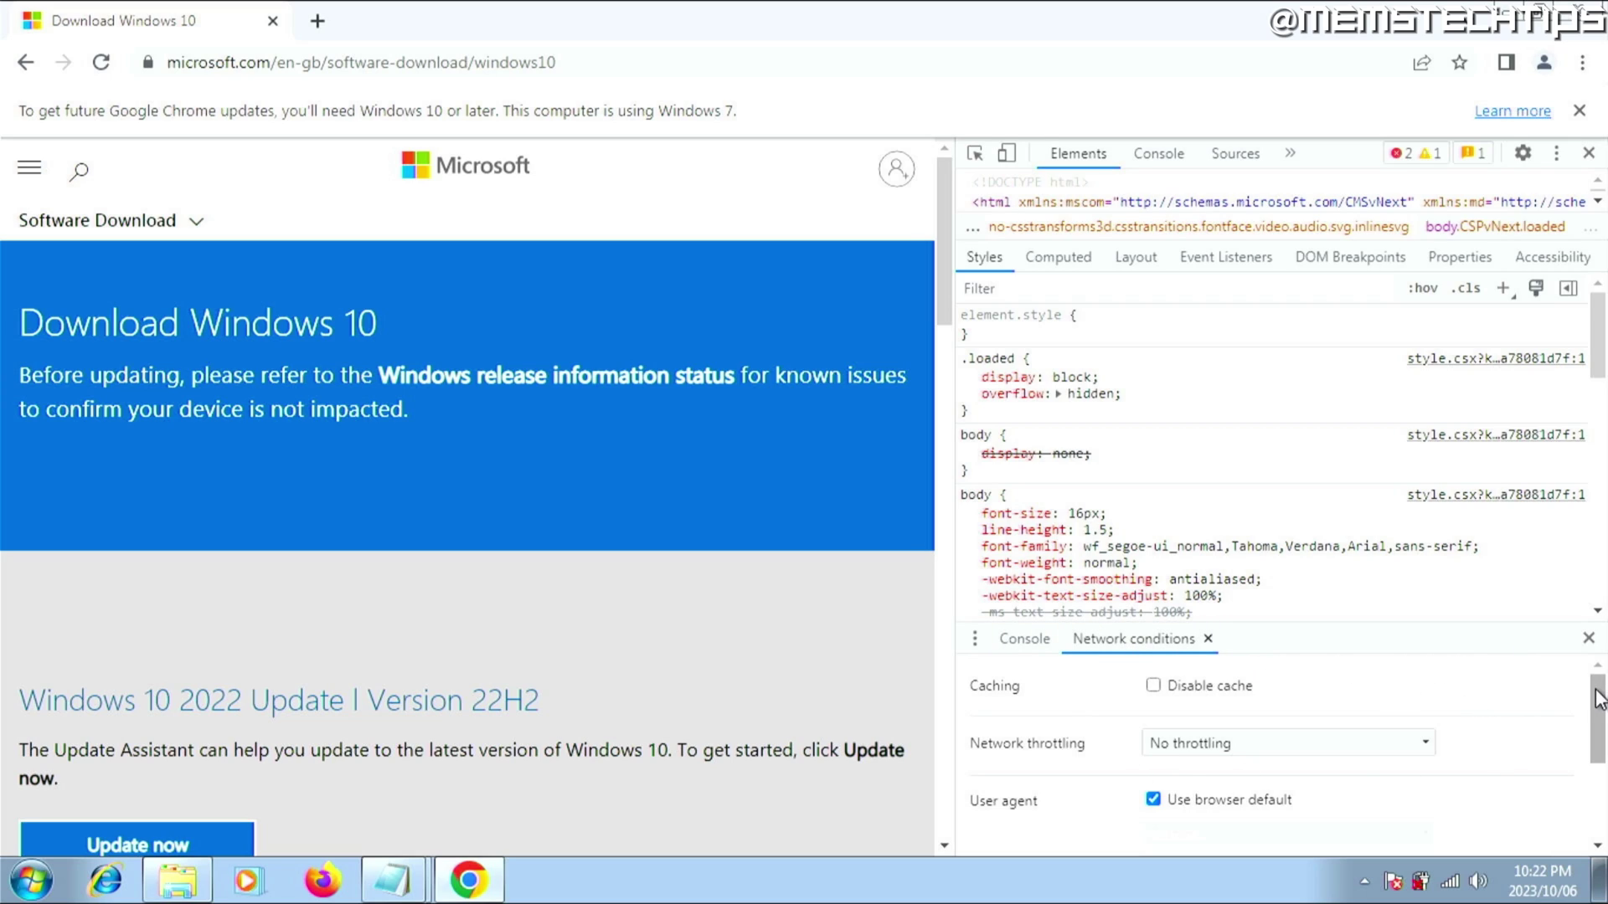
left_click_drag(1597, 703, 1600, 760)
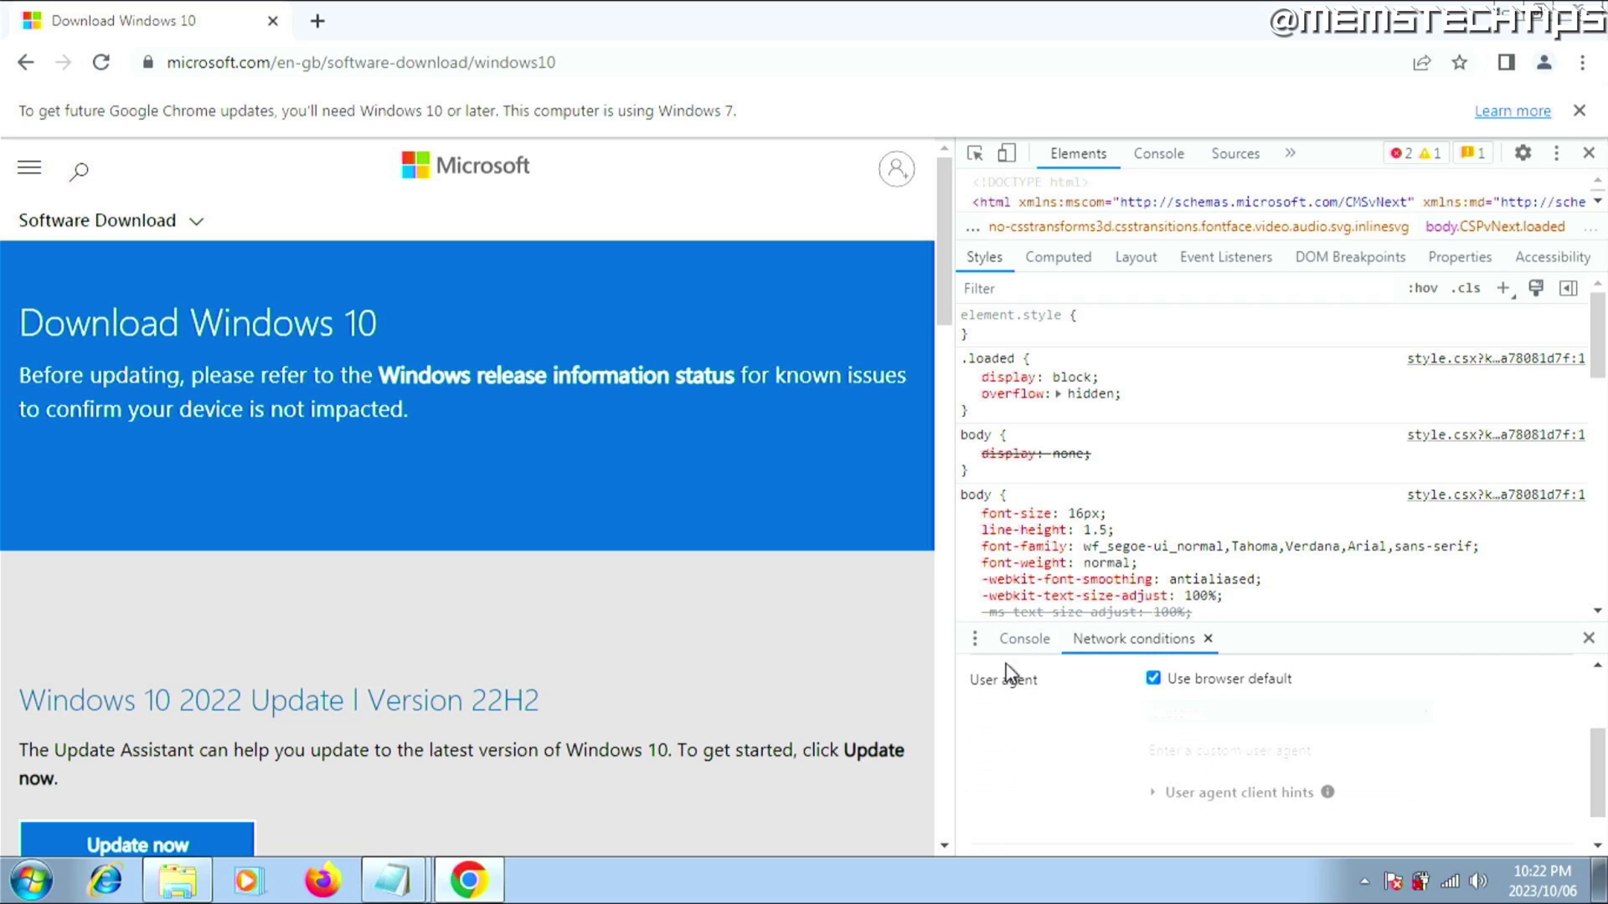
left_click(1154, 679)
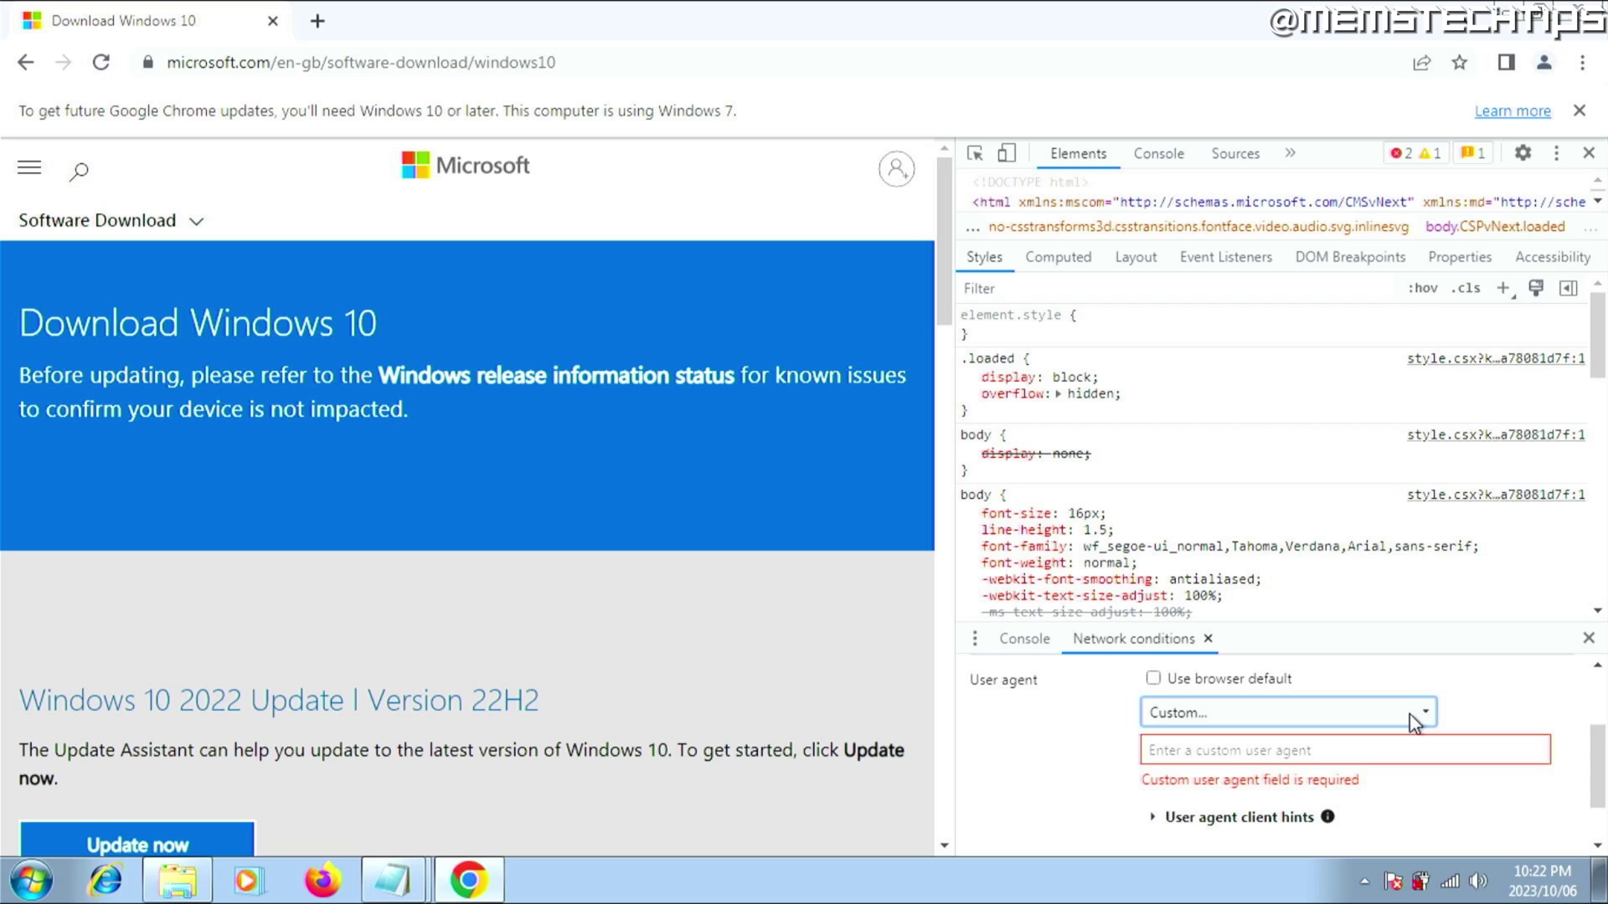
left_click(1415, 718)
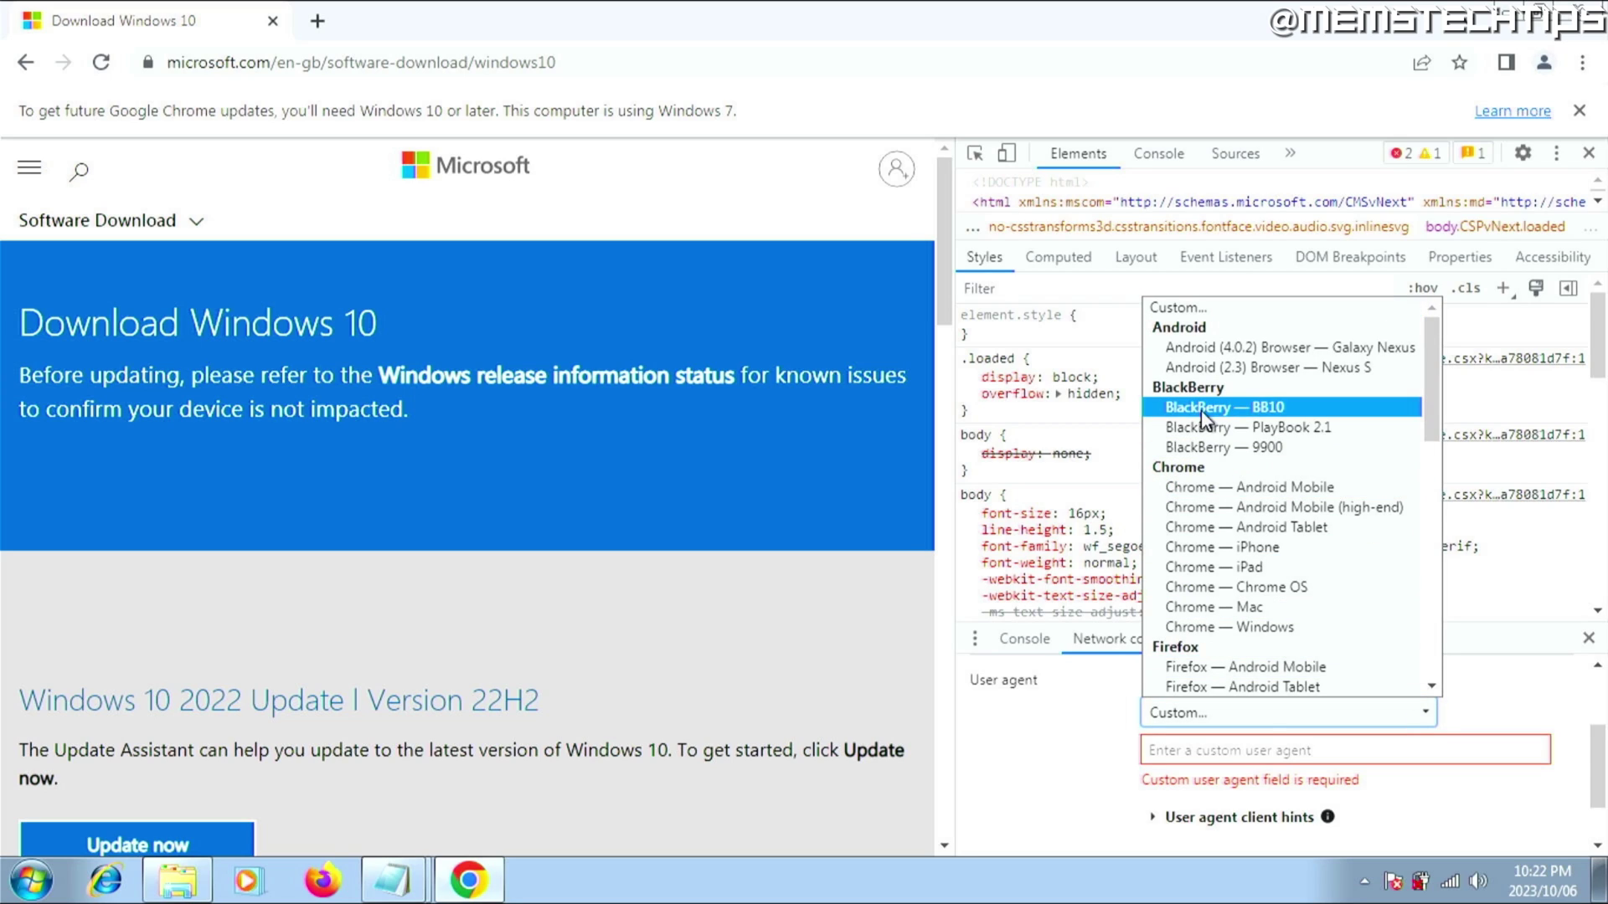
Switch the user agent to BlackBerry BB10 and reload the Microsoft download page
left_click(1259, 407)
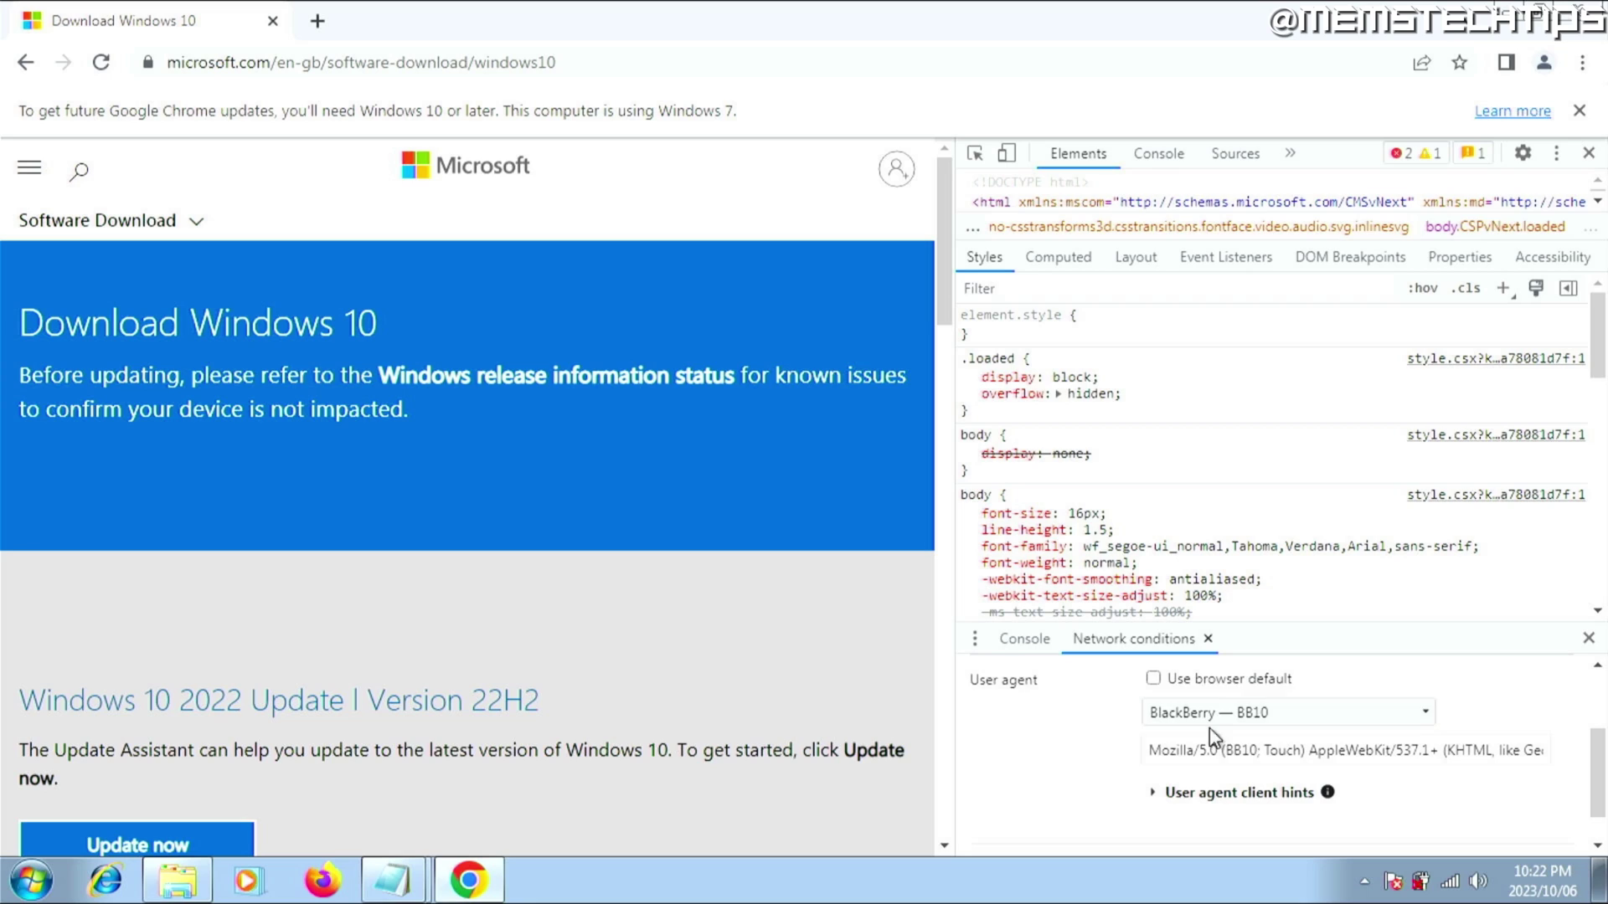
left_click(102, 63)
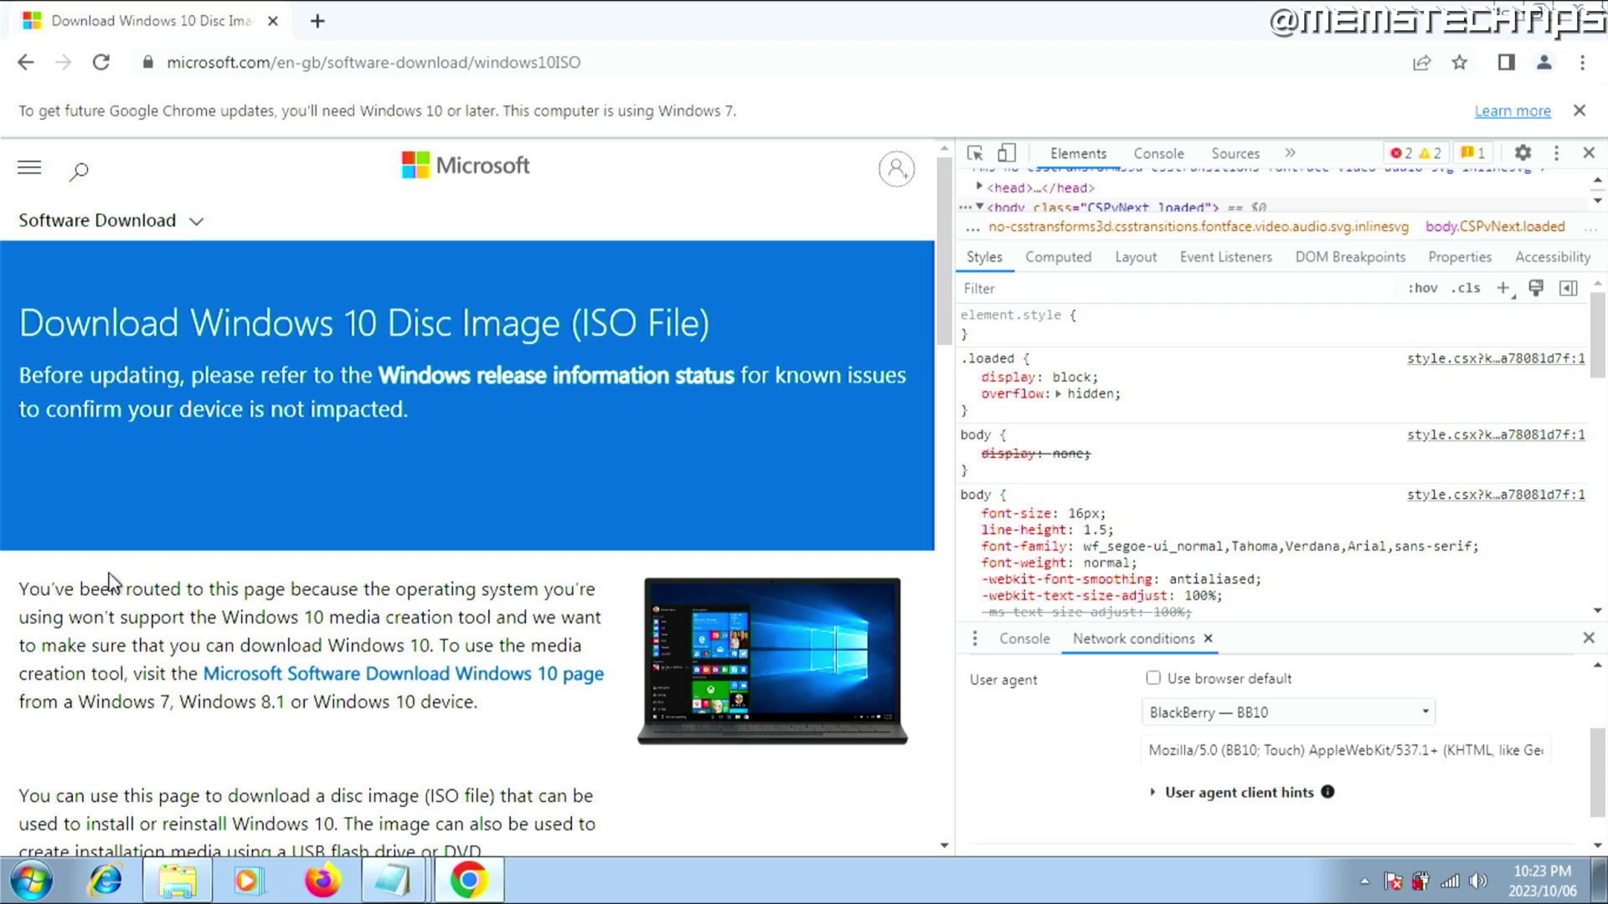
left_click_drag(20, 592, 500, 624)
left_click(417, 611)
left_click_drag(938, 188, 903, 433)
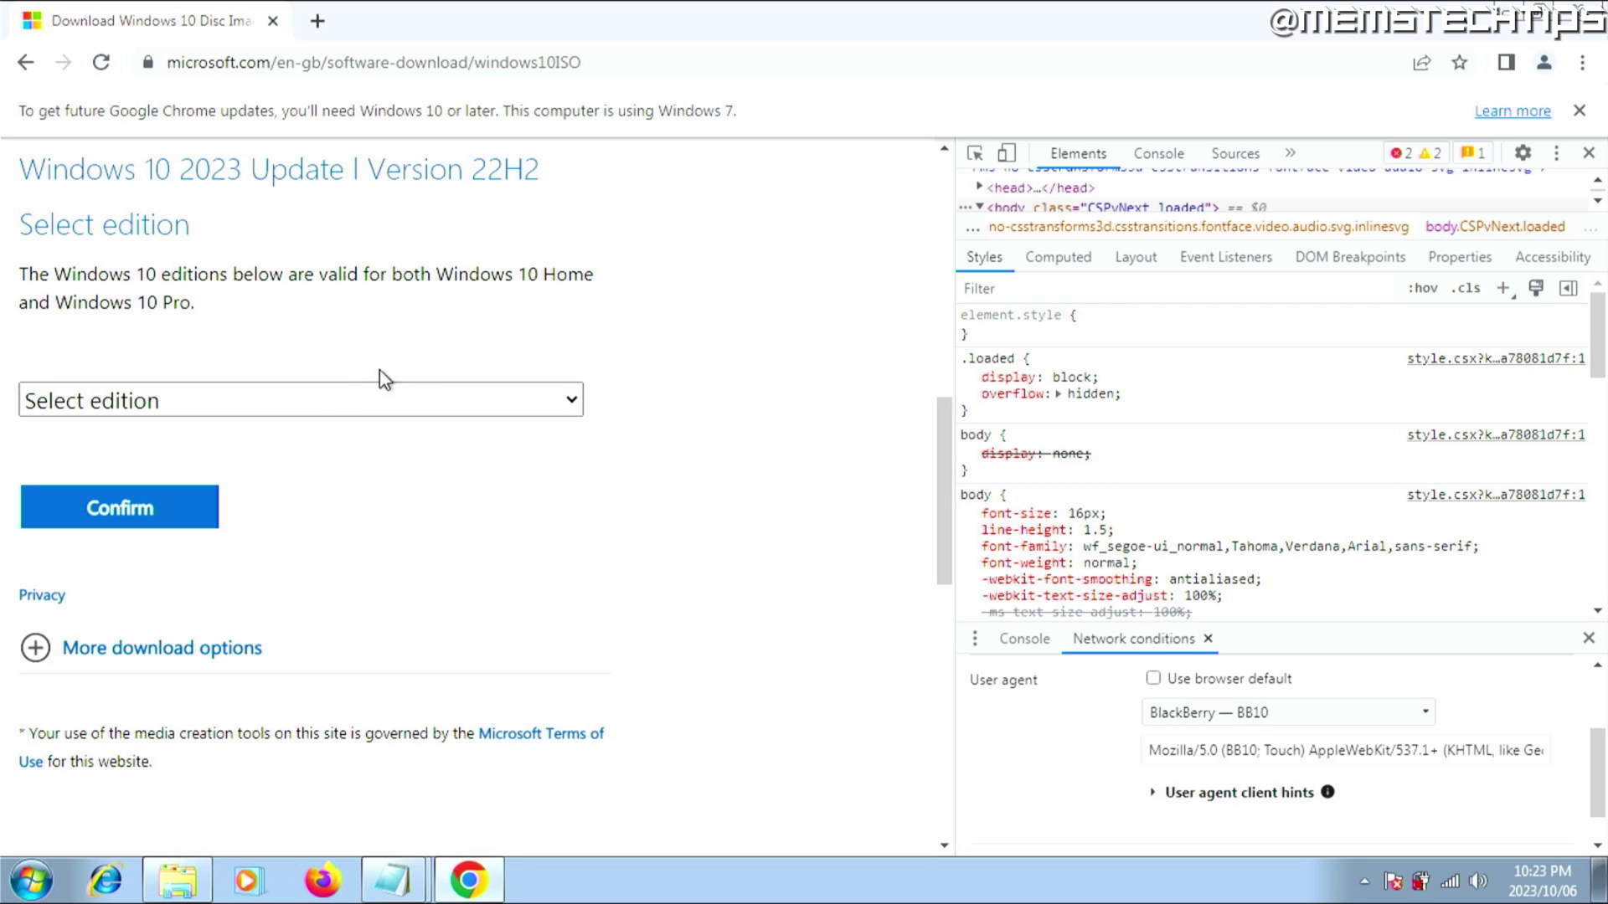
Select Windows 10 (multi-edition ISO) as the edition and confirm it
left_click(336, 397)
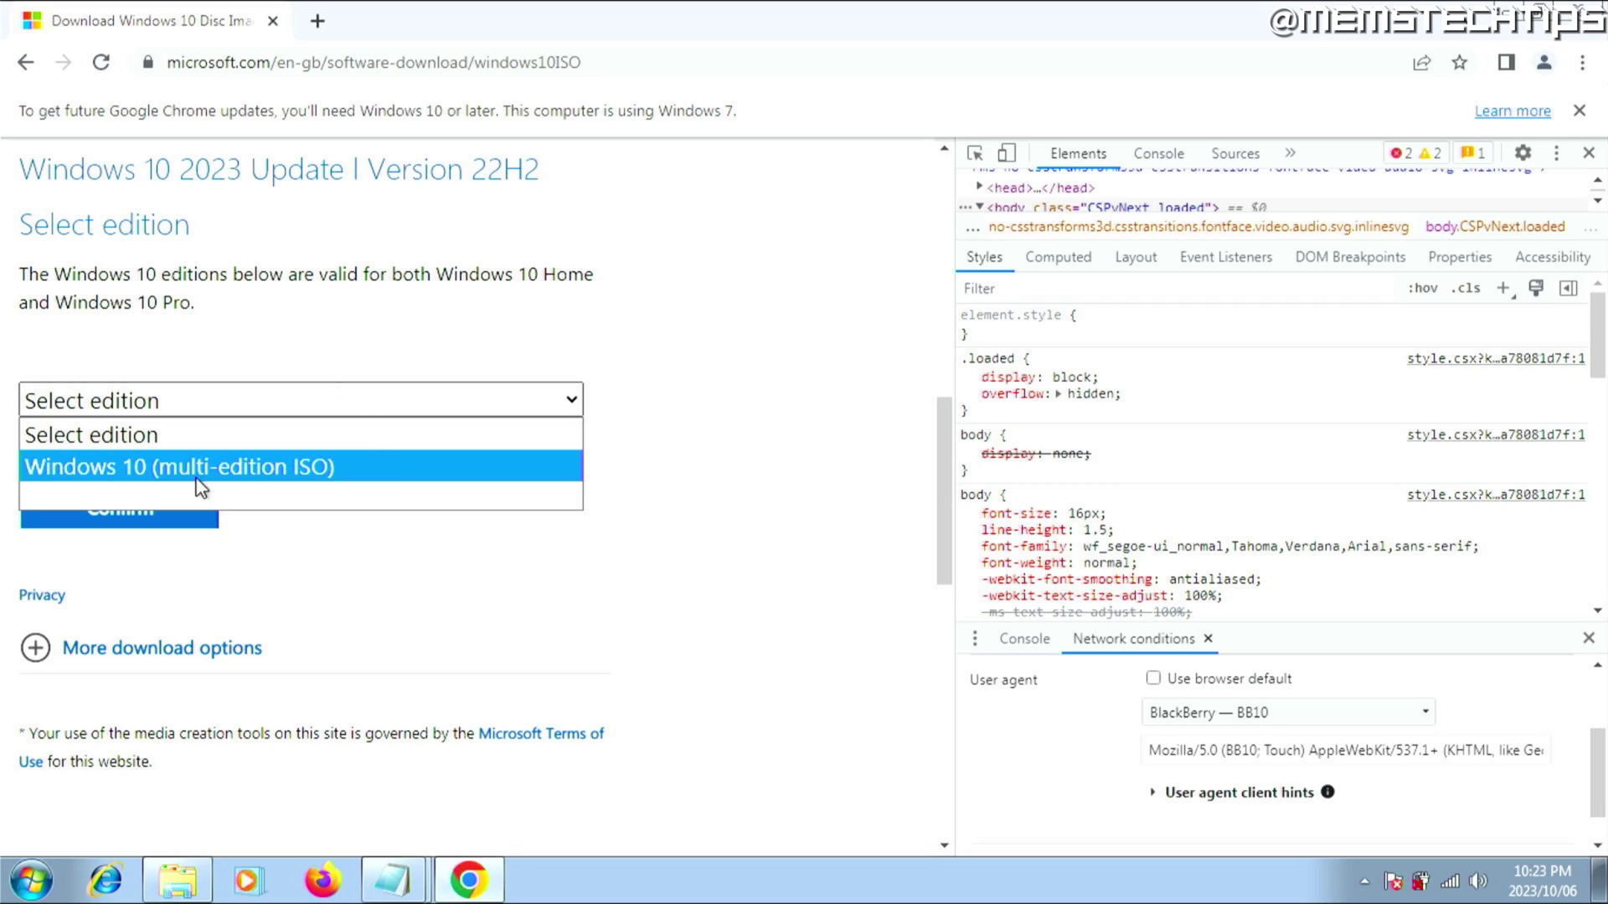
left_click(265, 470)
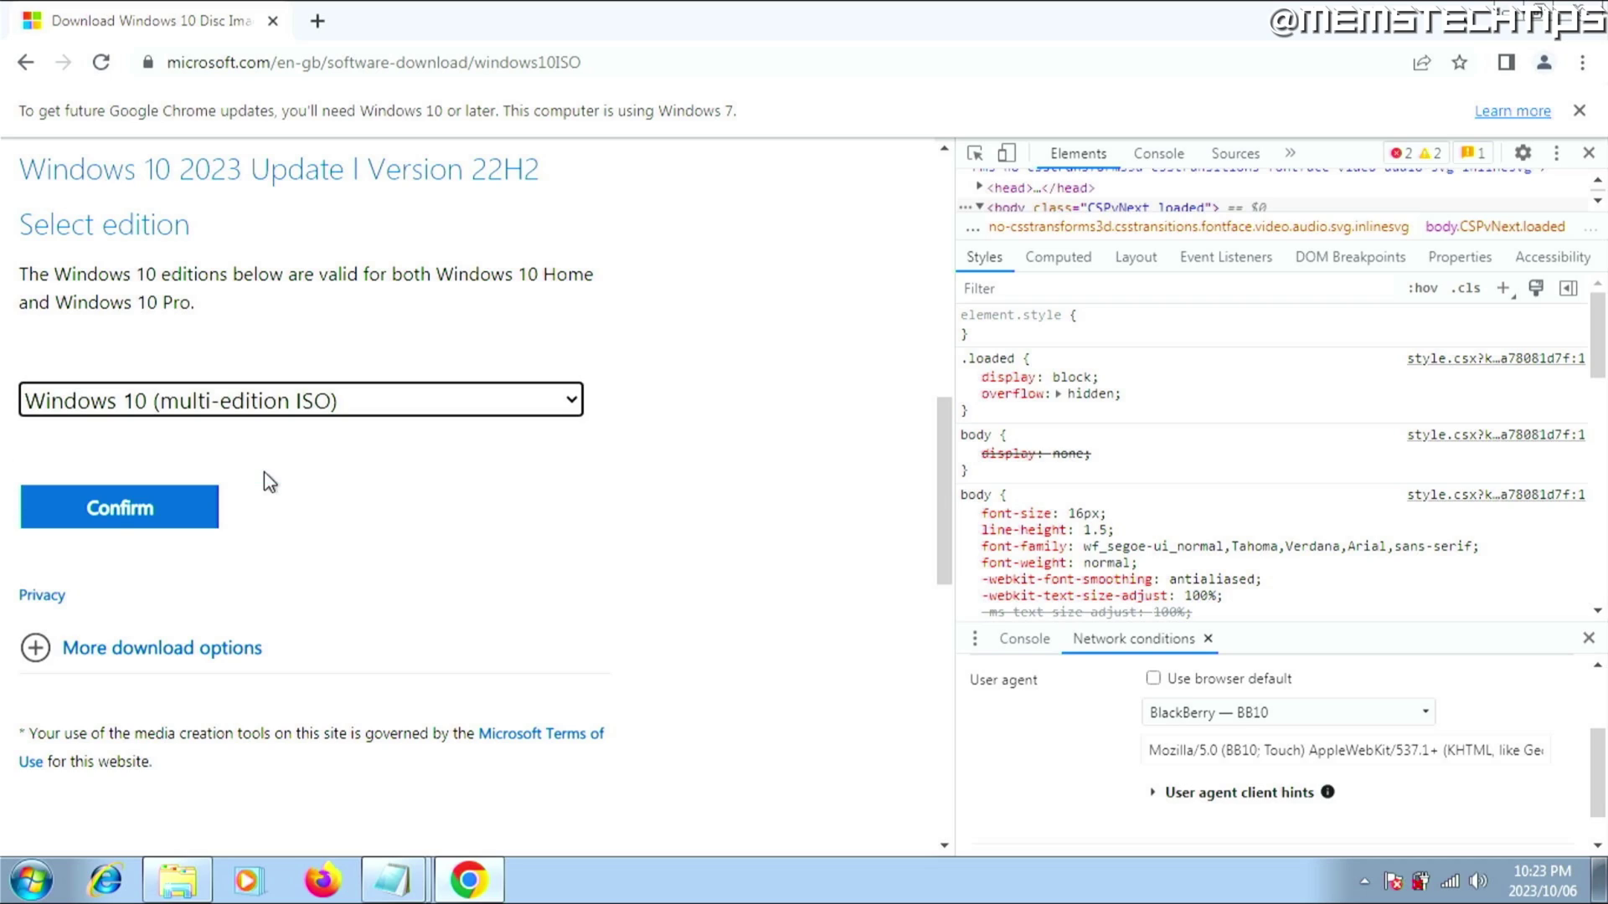
left_click(204, 519)
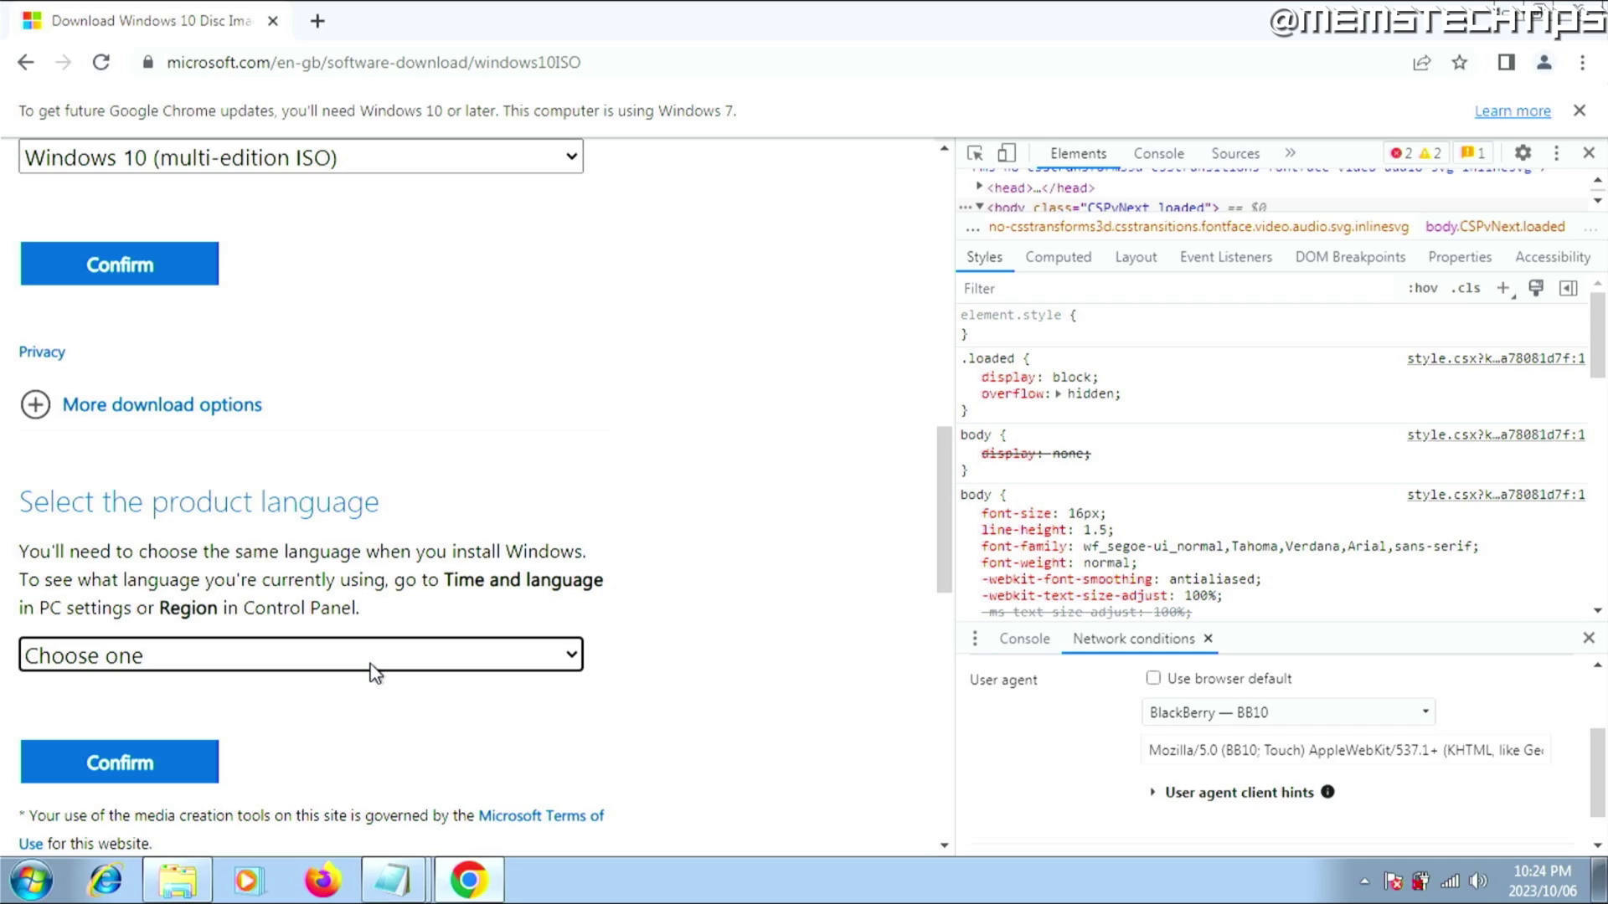
Choose English (United States) as product language and download the 64-bit Windows 10 ISO
left_click(209, 667)
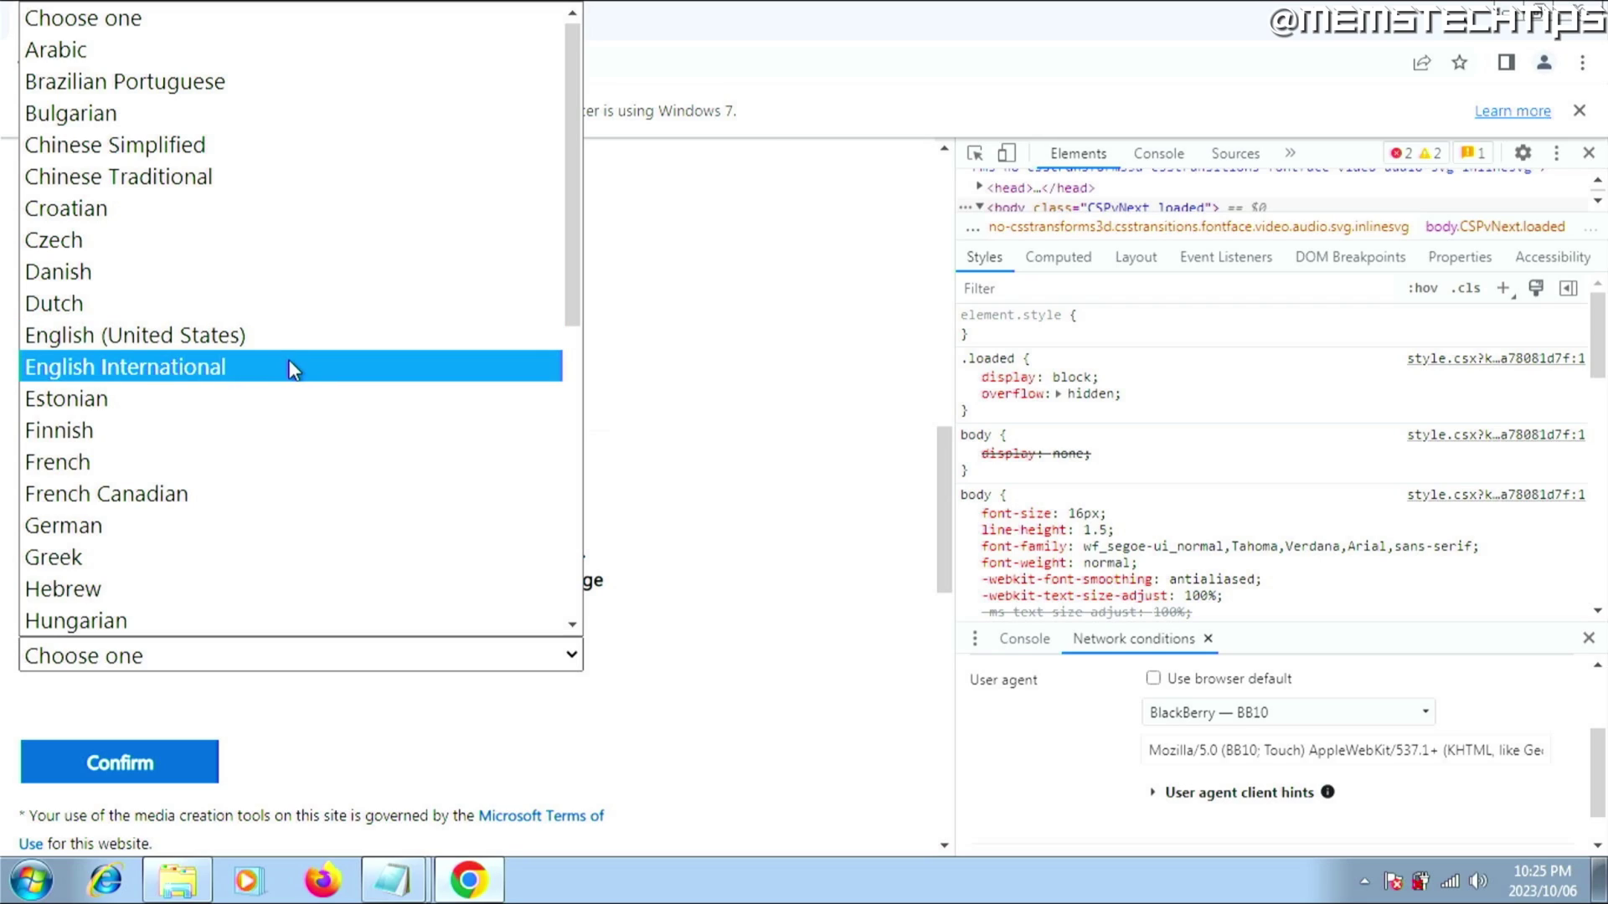
left_click(246, 334)
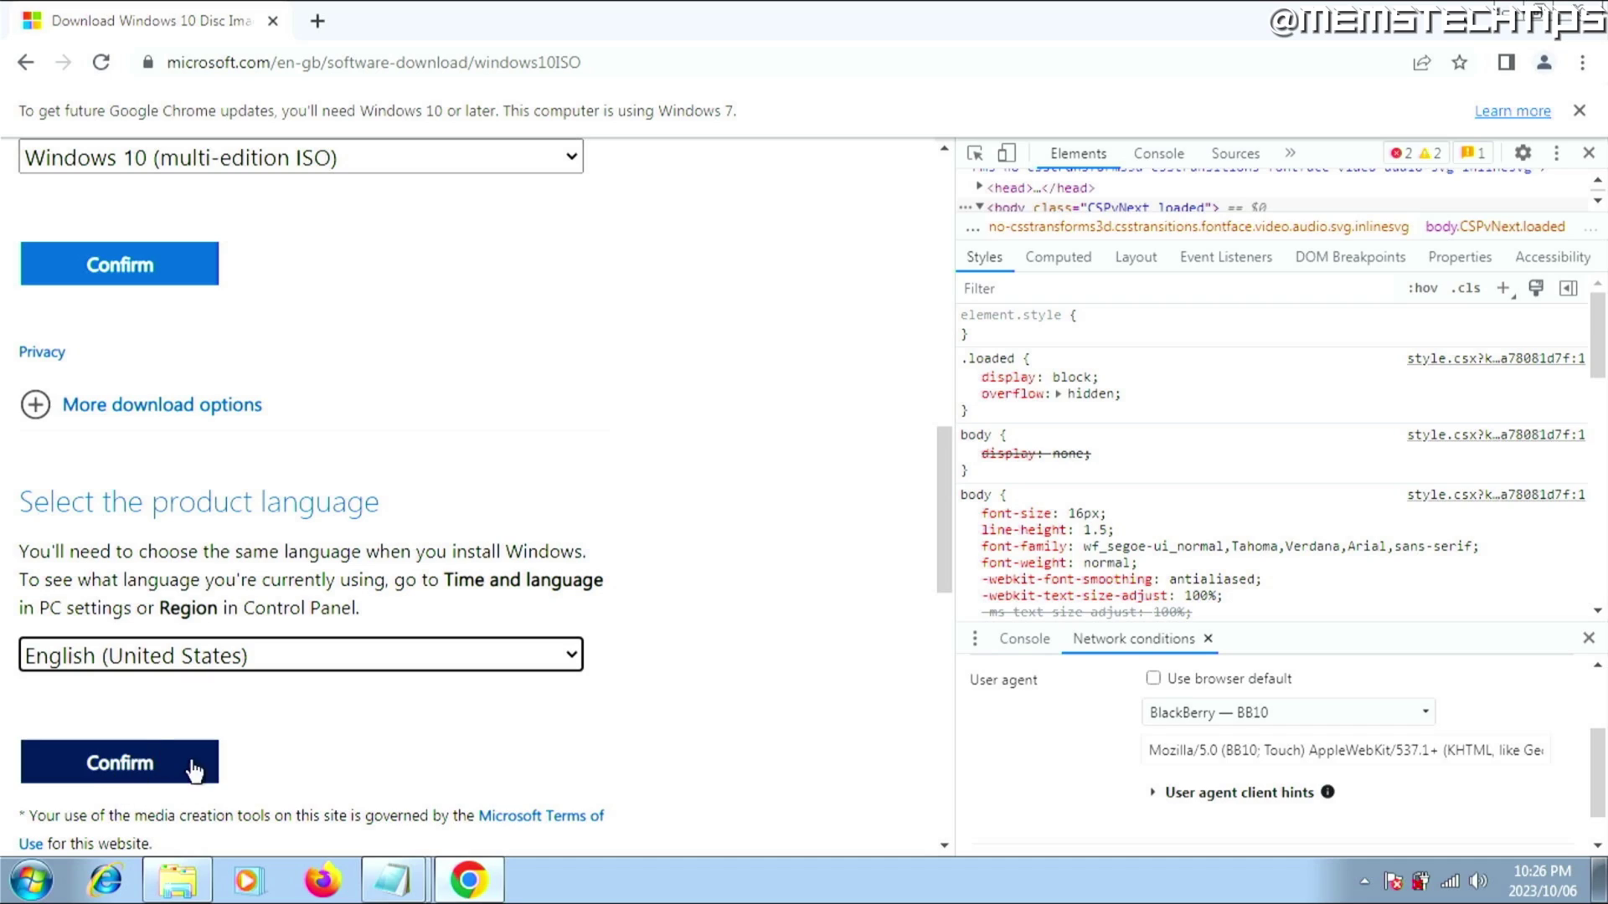
left_click(161, 760)
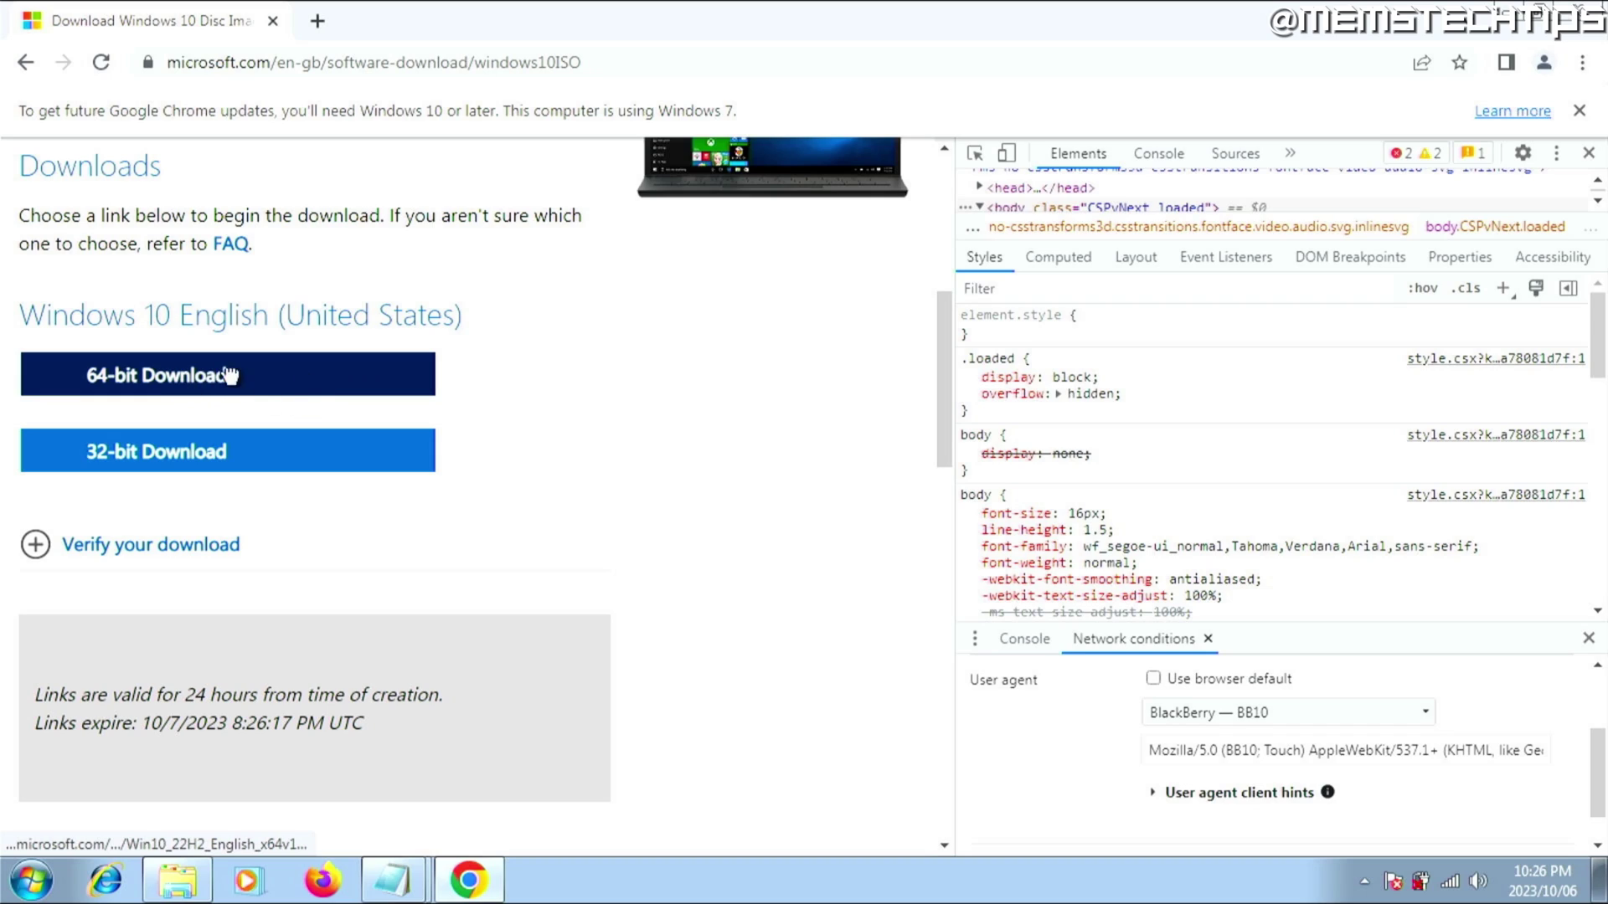
left_click(274, 374)
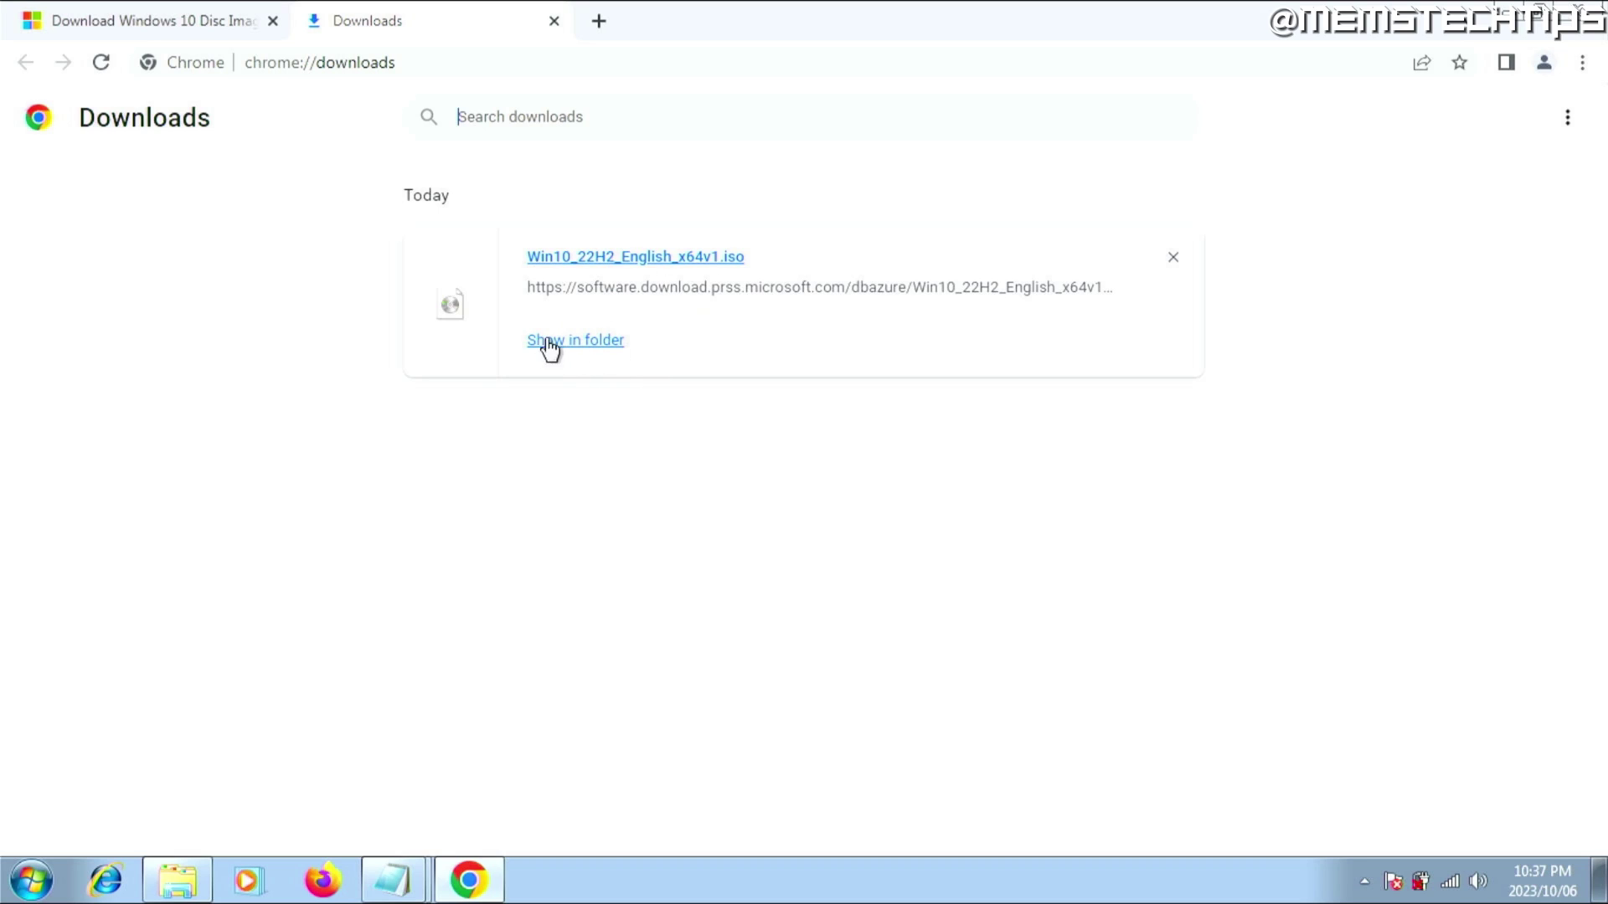
Show the ISO in its folder and use 7-Zip to extract it to 'Win10_22H2_English_x64v1\'
left_click(592, 355)
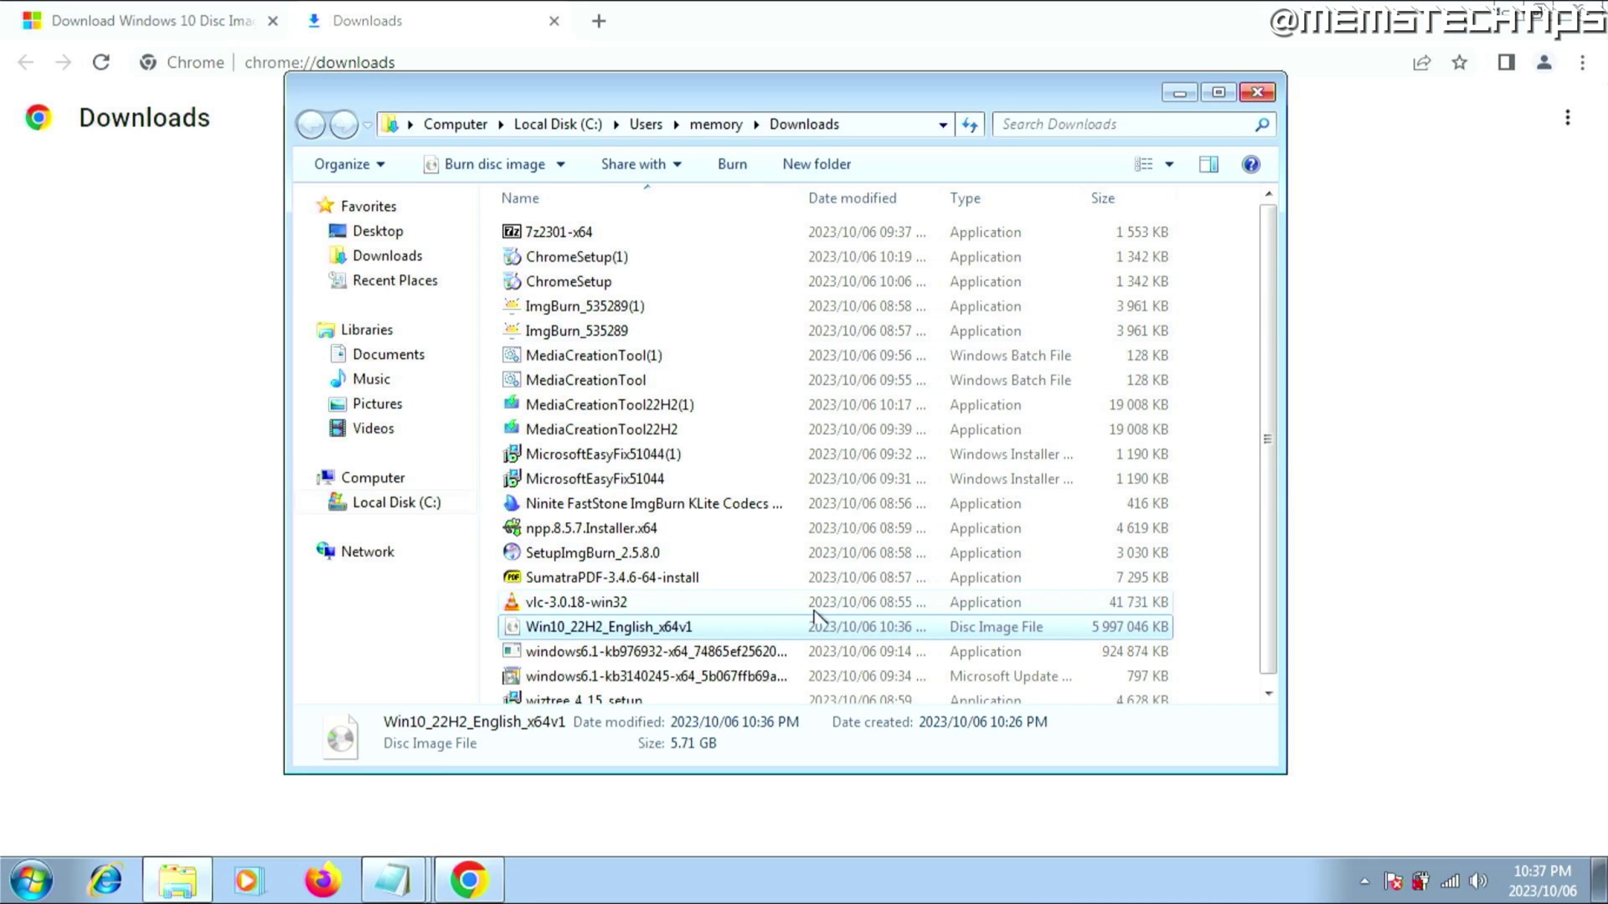
scroll(1270, 338, "down", 1)
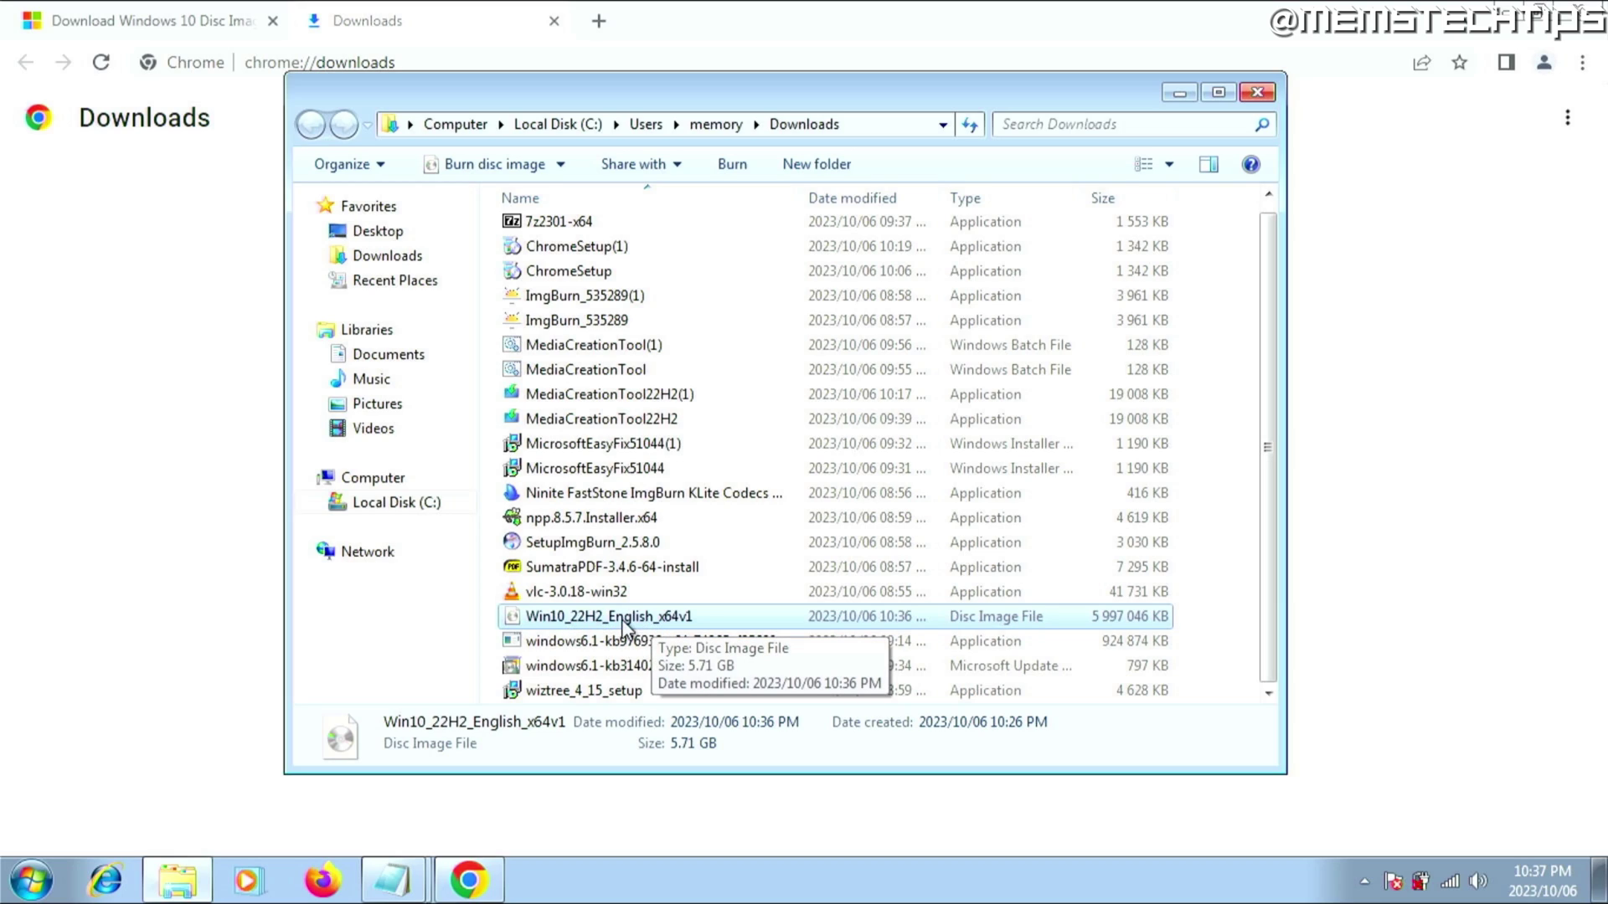
right_click(594, 623)
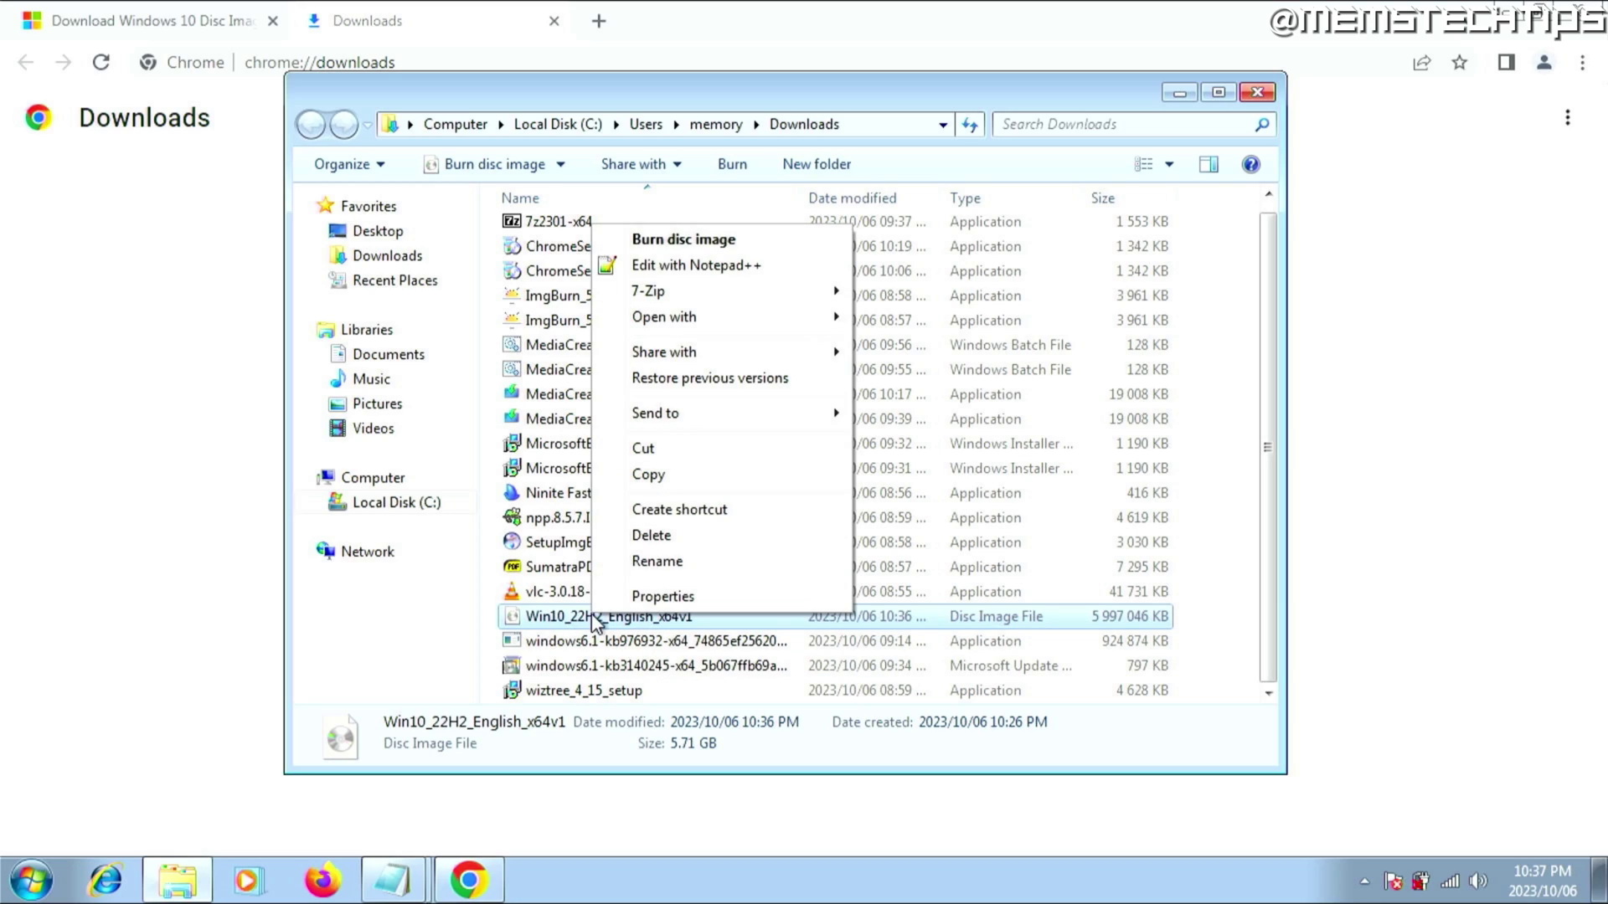
mouse_move(685, 291)
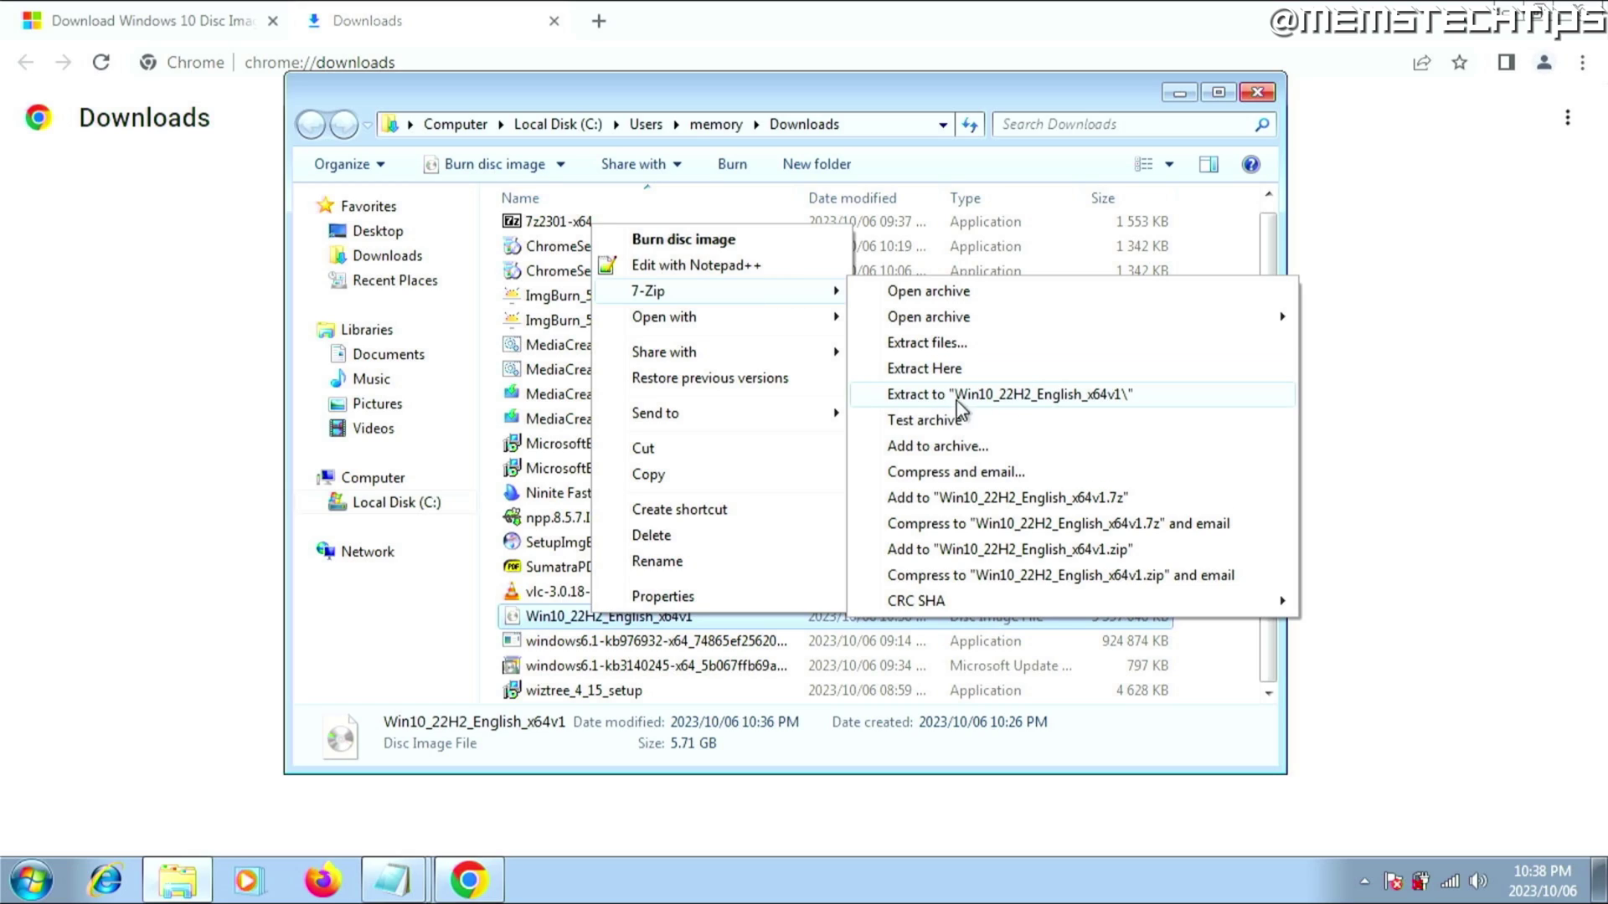
left_click(1089, 400)
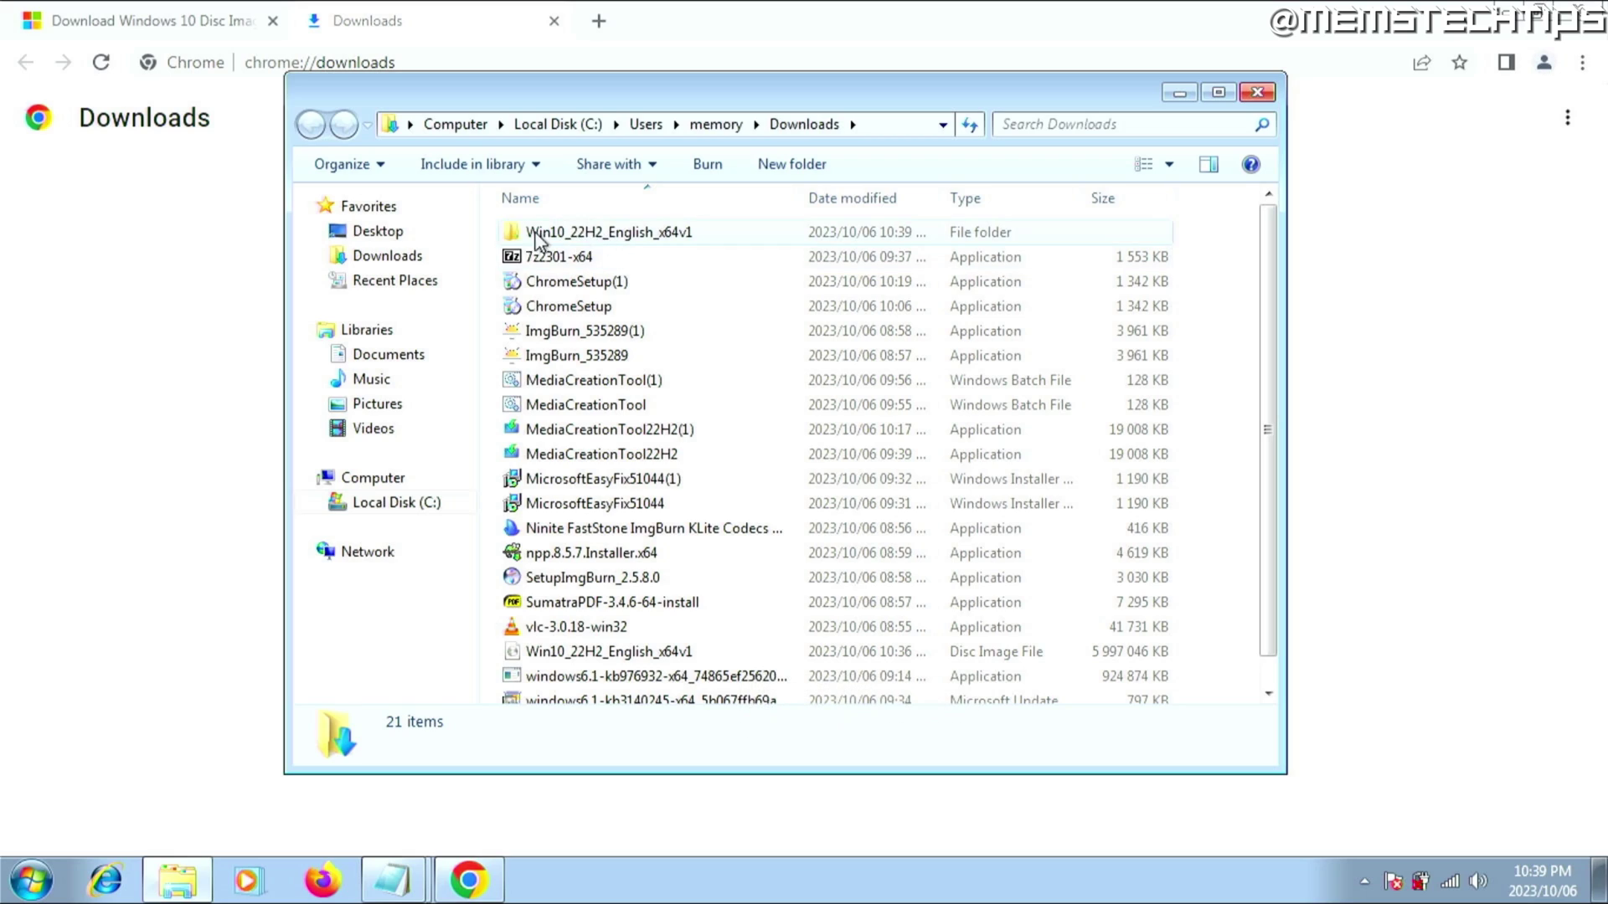
Open the Win10_22H2_English_x64v1 folder and run setup.exe as administrator
mouse_move(584, 243)
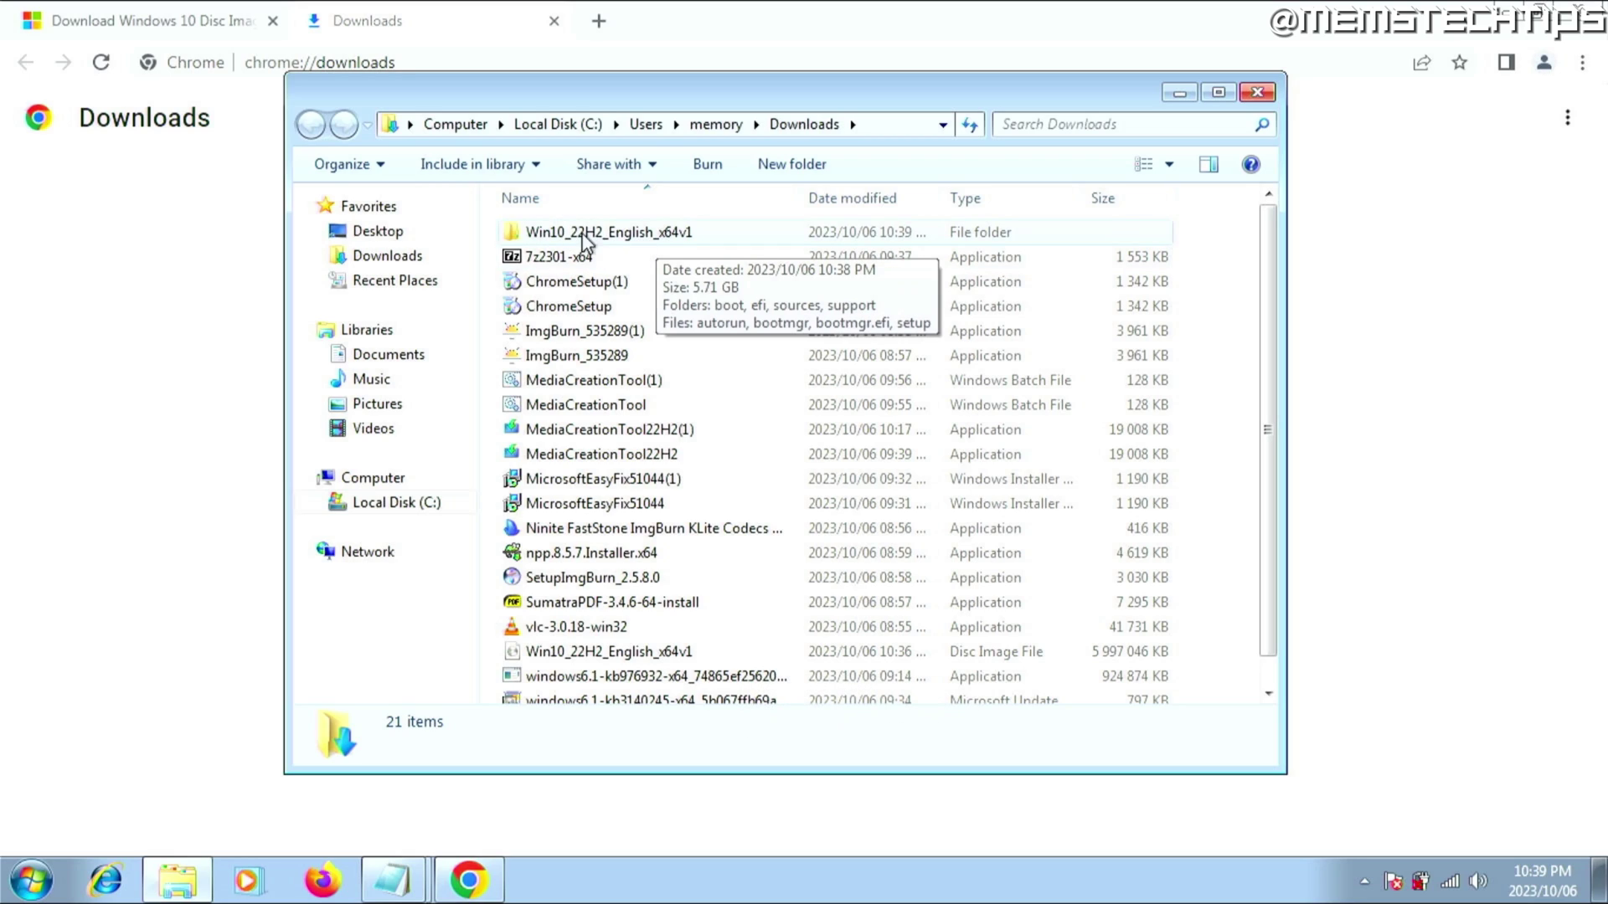
double_click(640, 235)
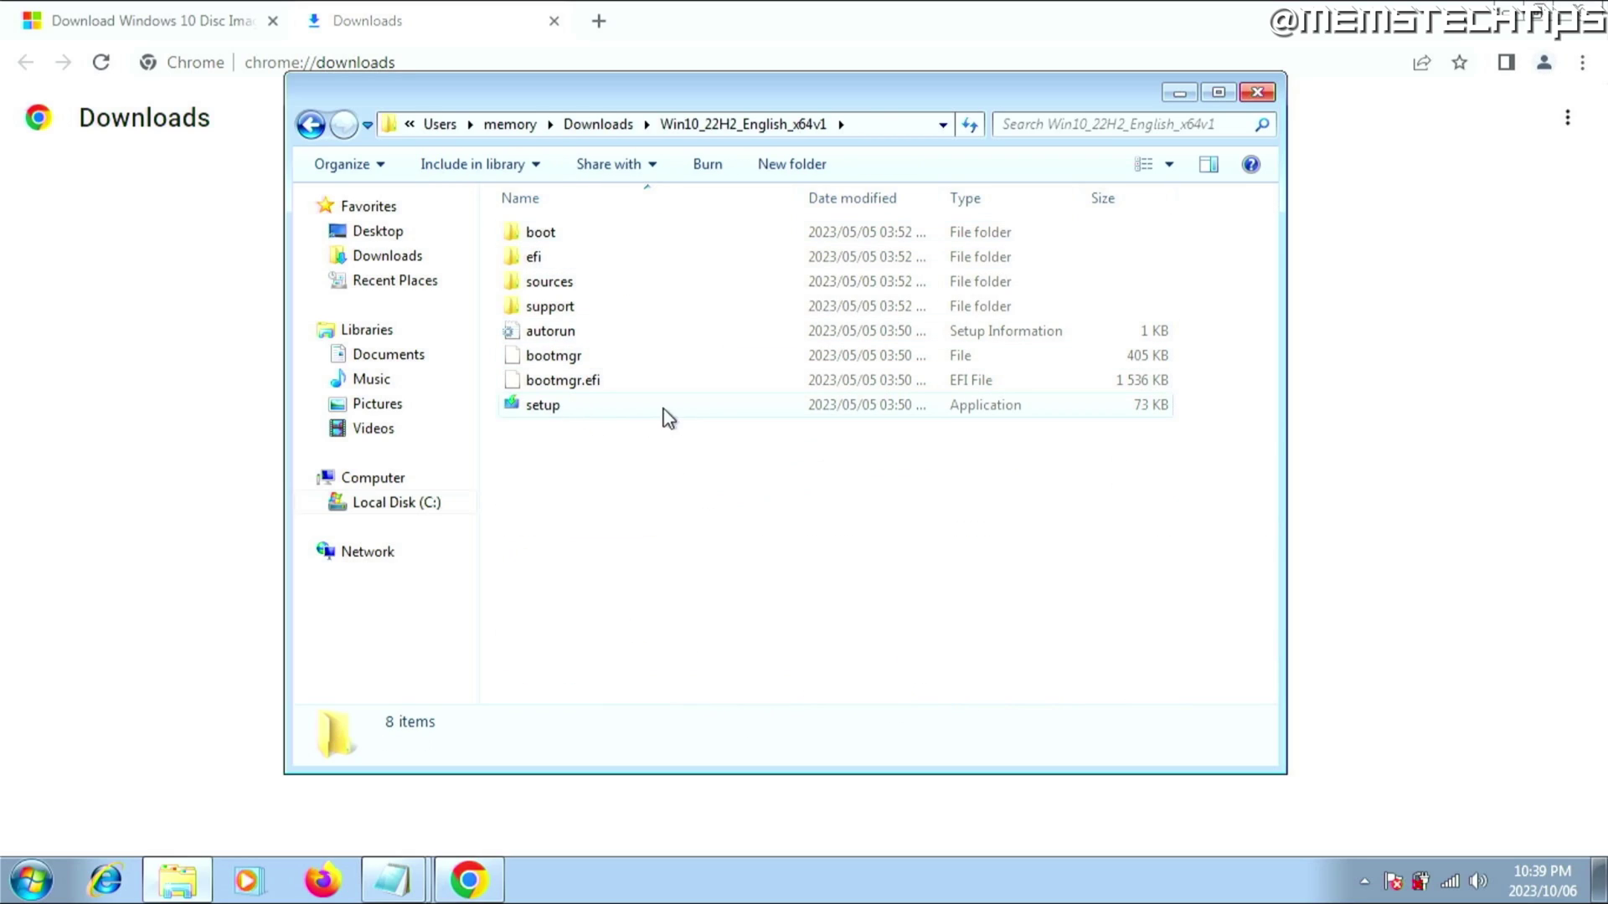
left_click(591, 408)
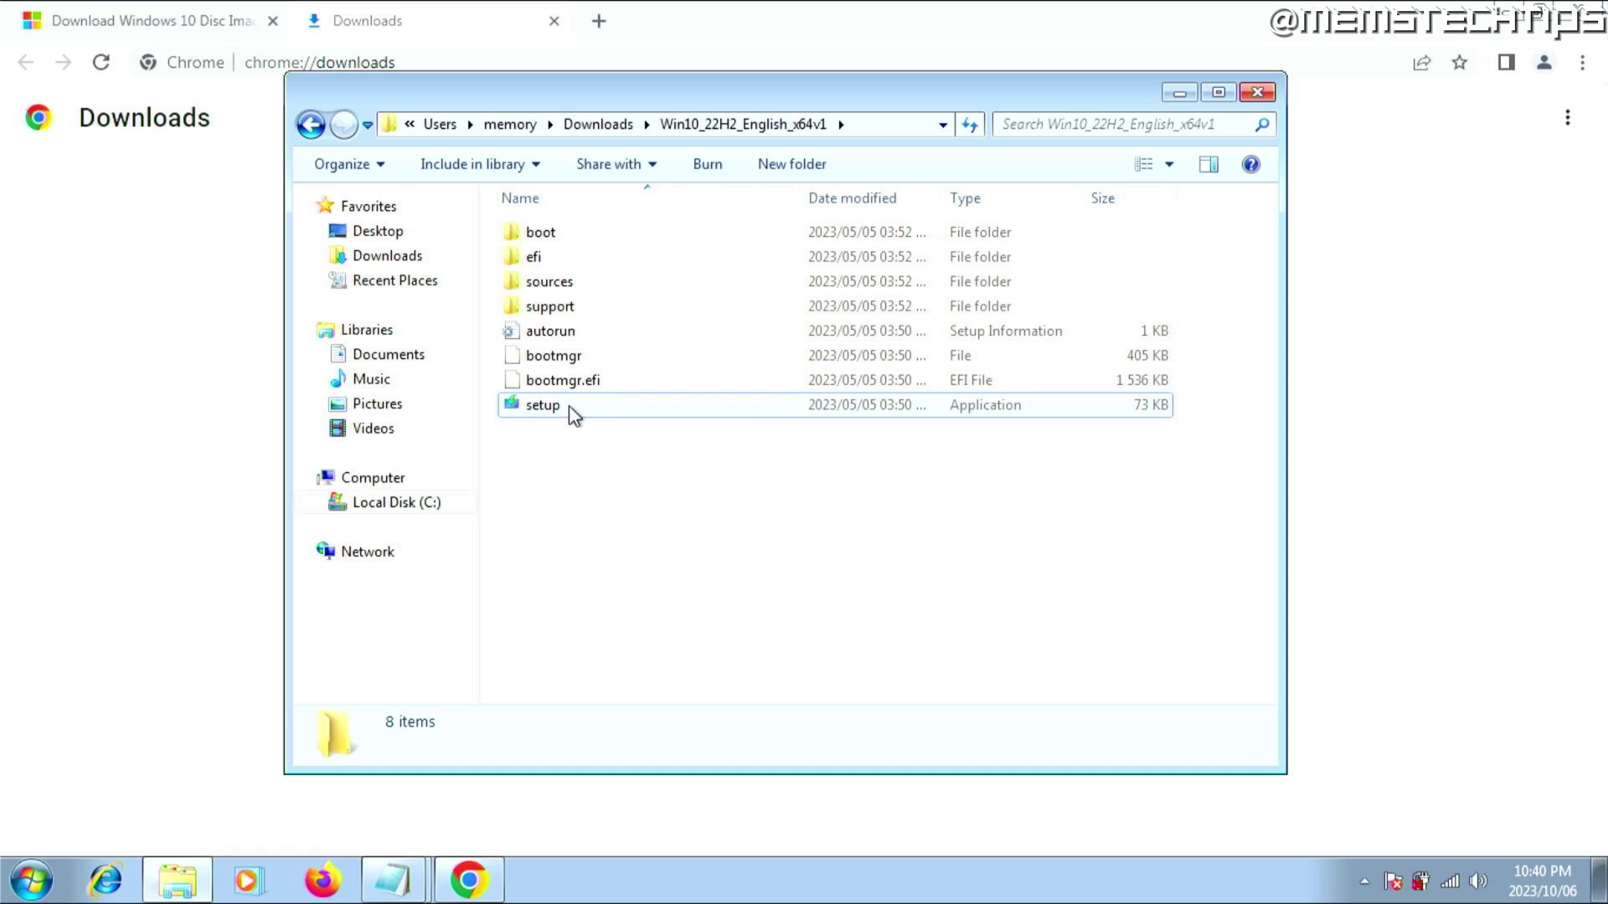
left_click(583, 408)
right_click(572, 404)
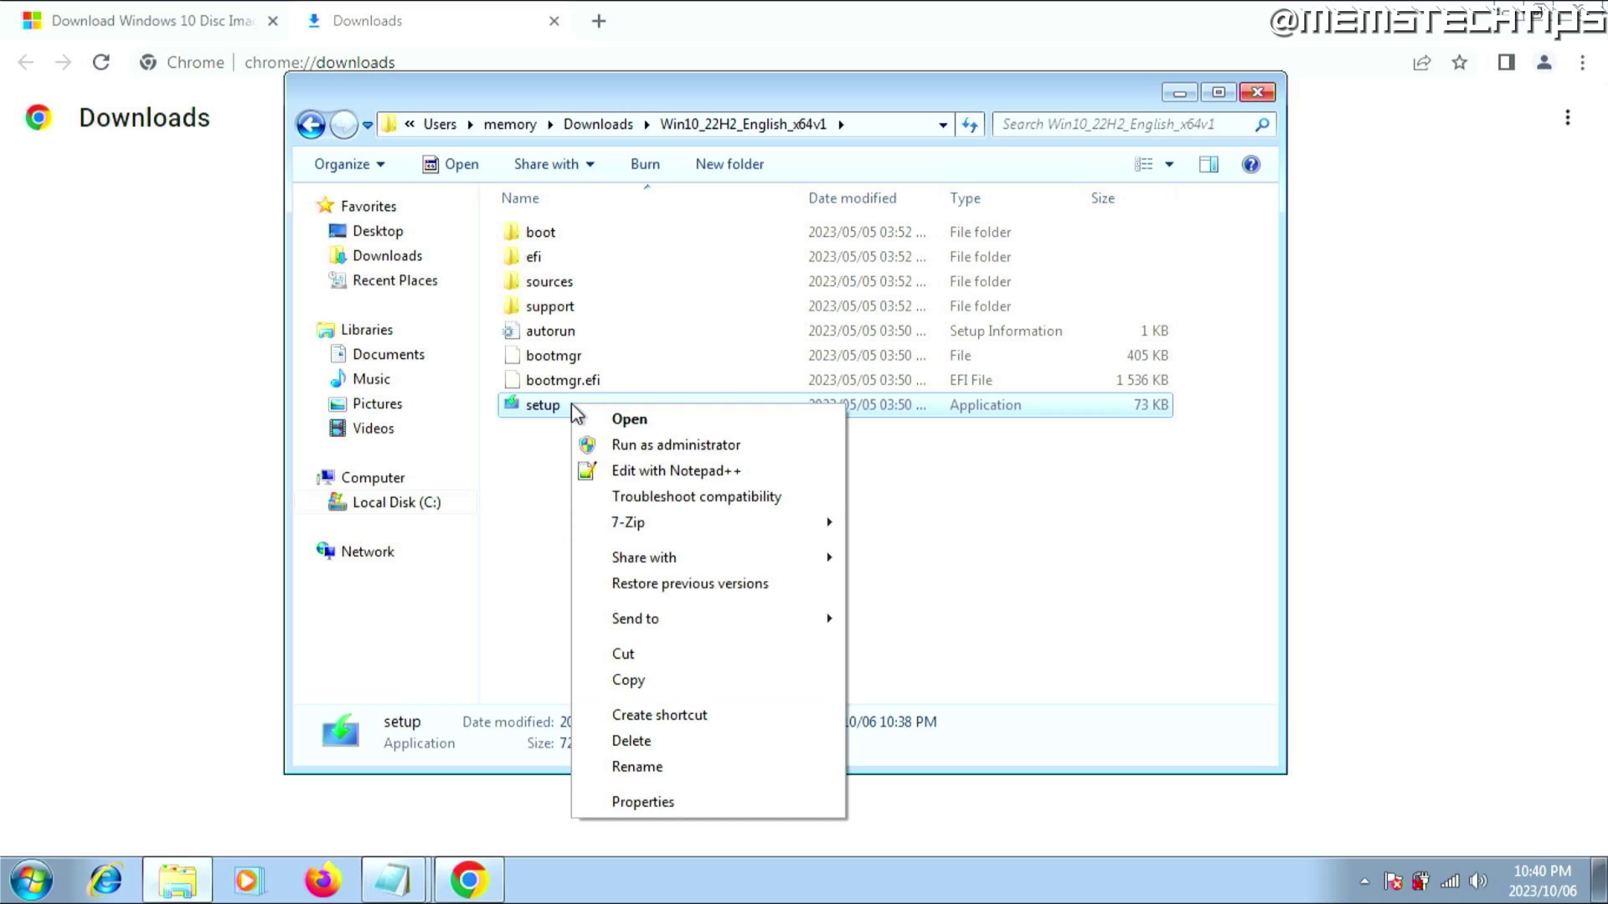
left_click(710, 445)
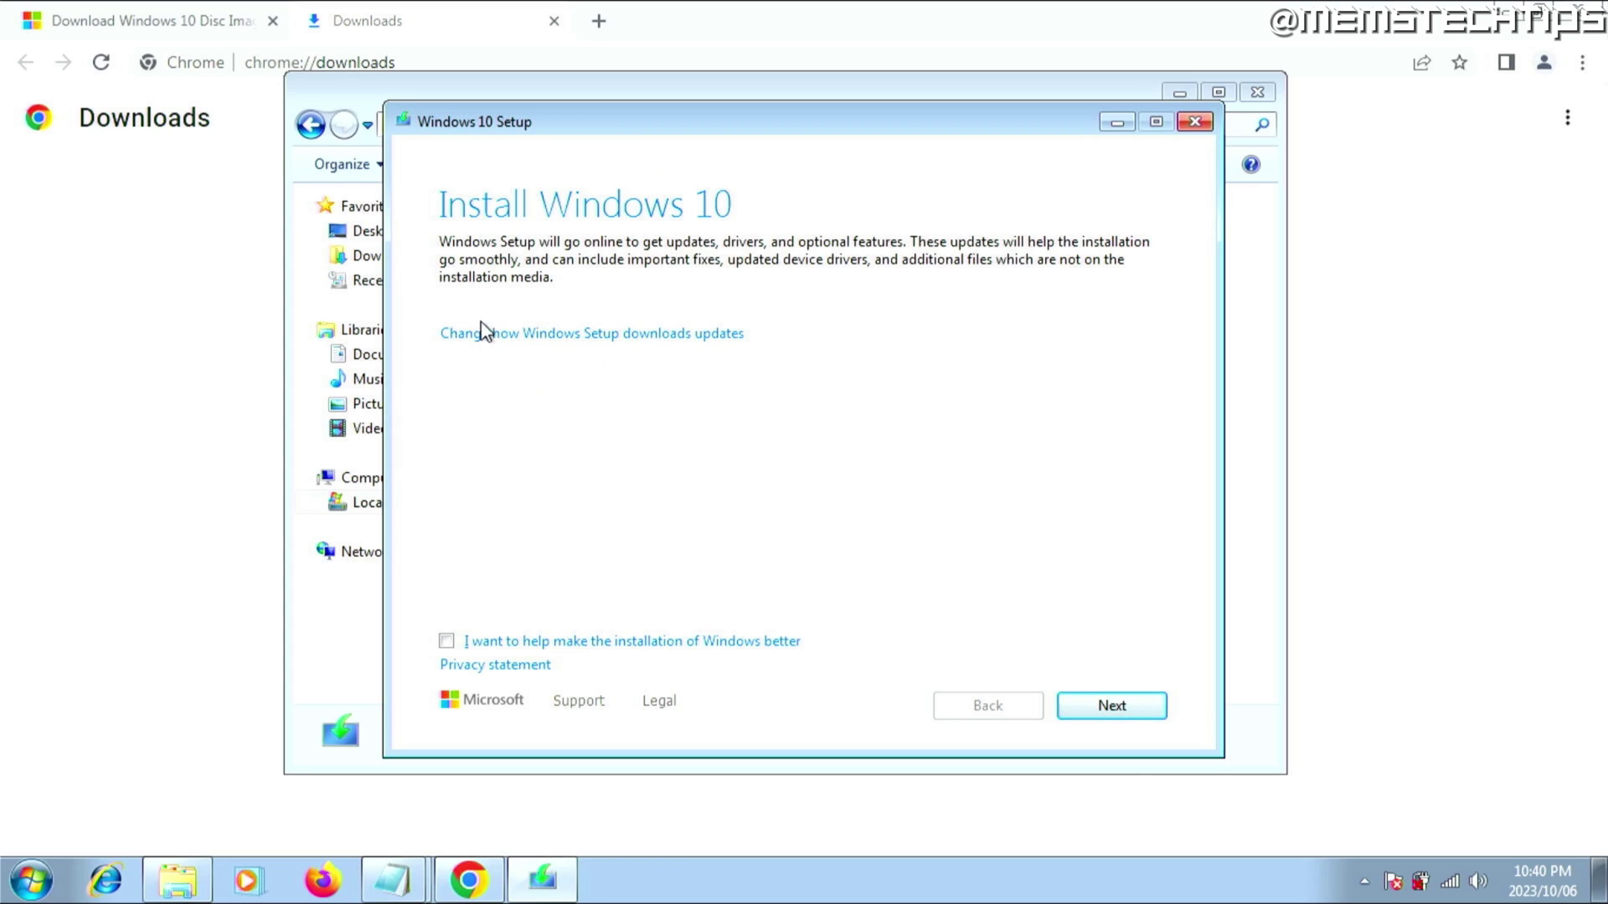
Choose Not right now for setup updates, accept the license terms, and open Change what to keep
left_click(668, 337)
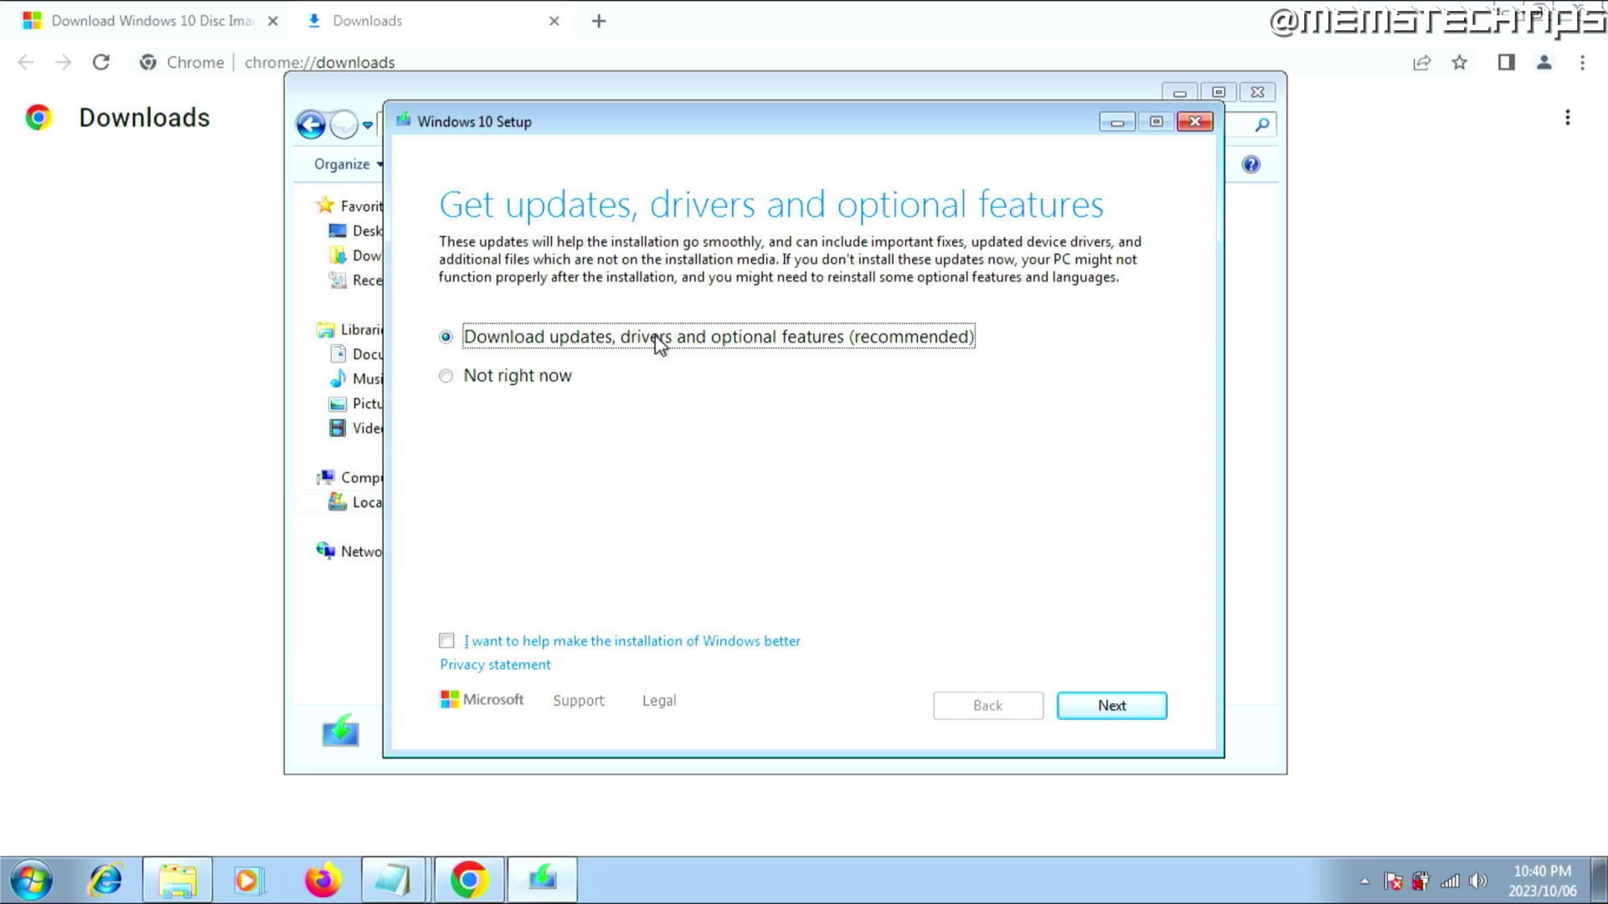
left_click(513, 383)
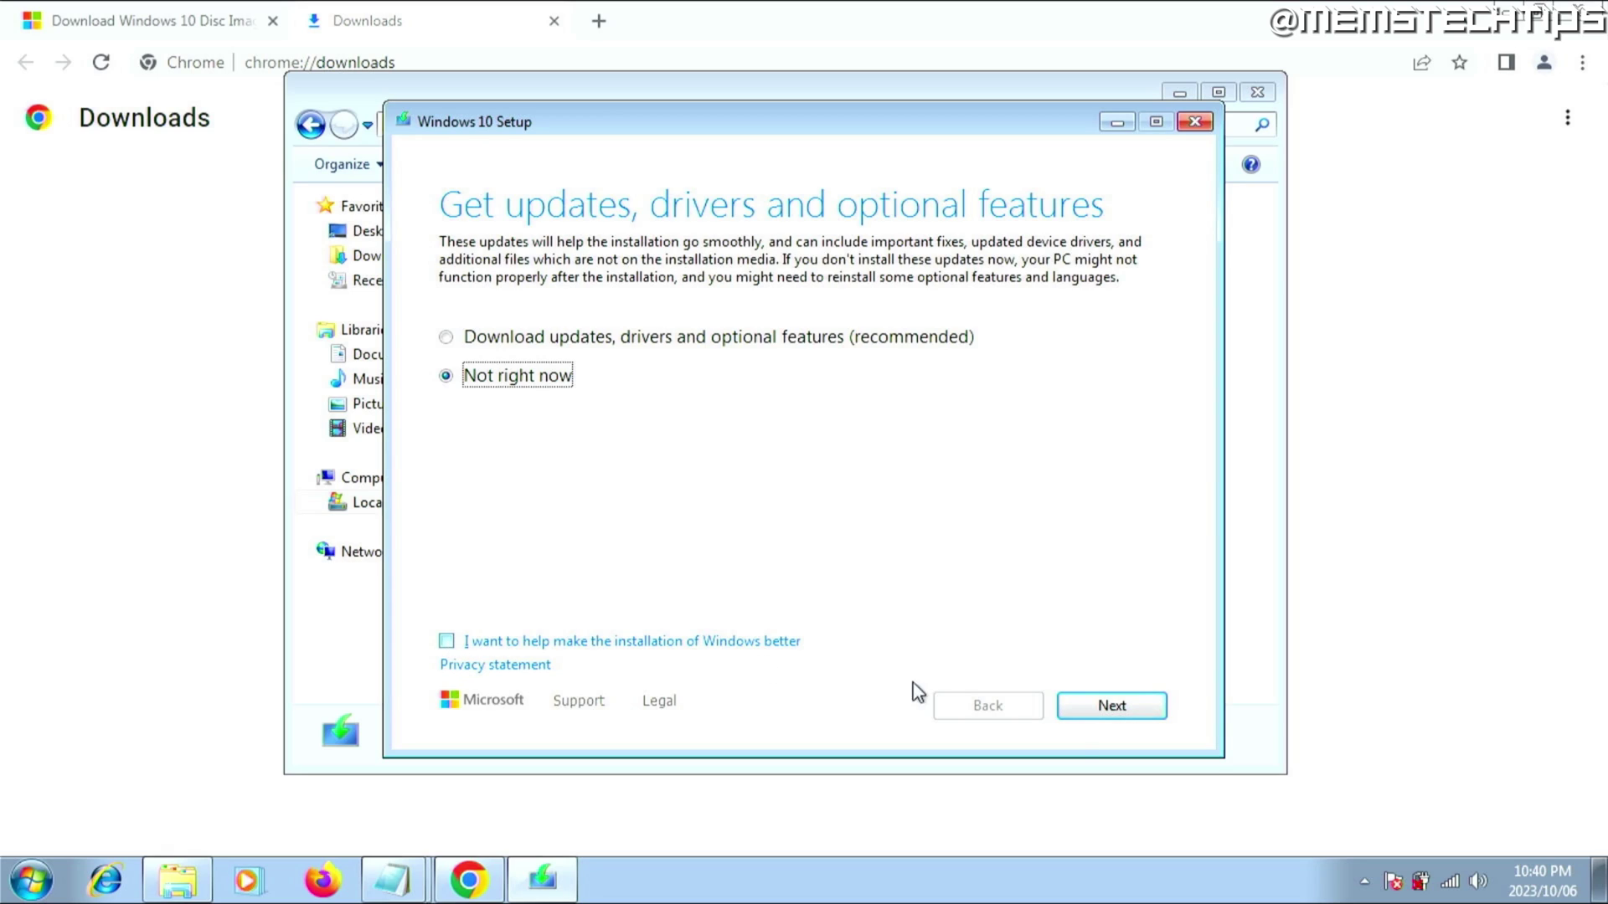
left_click(1126, 705)
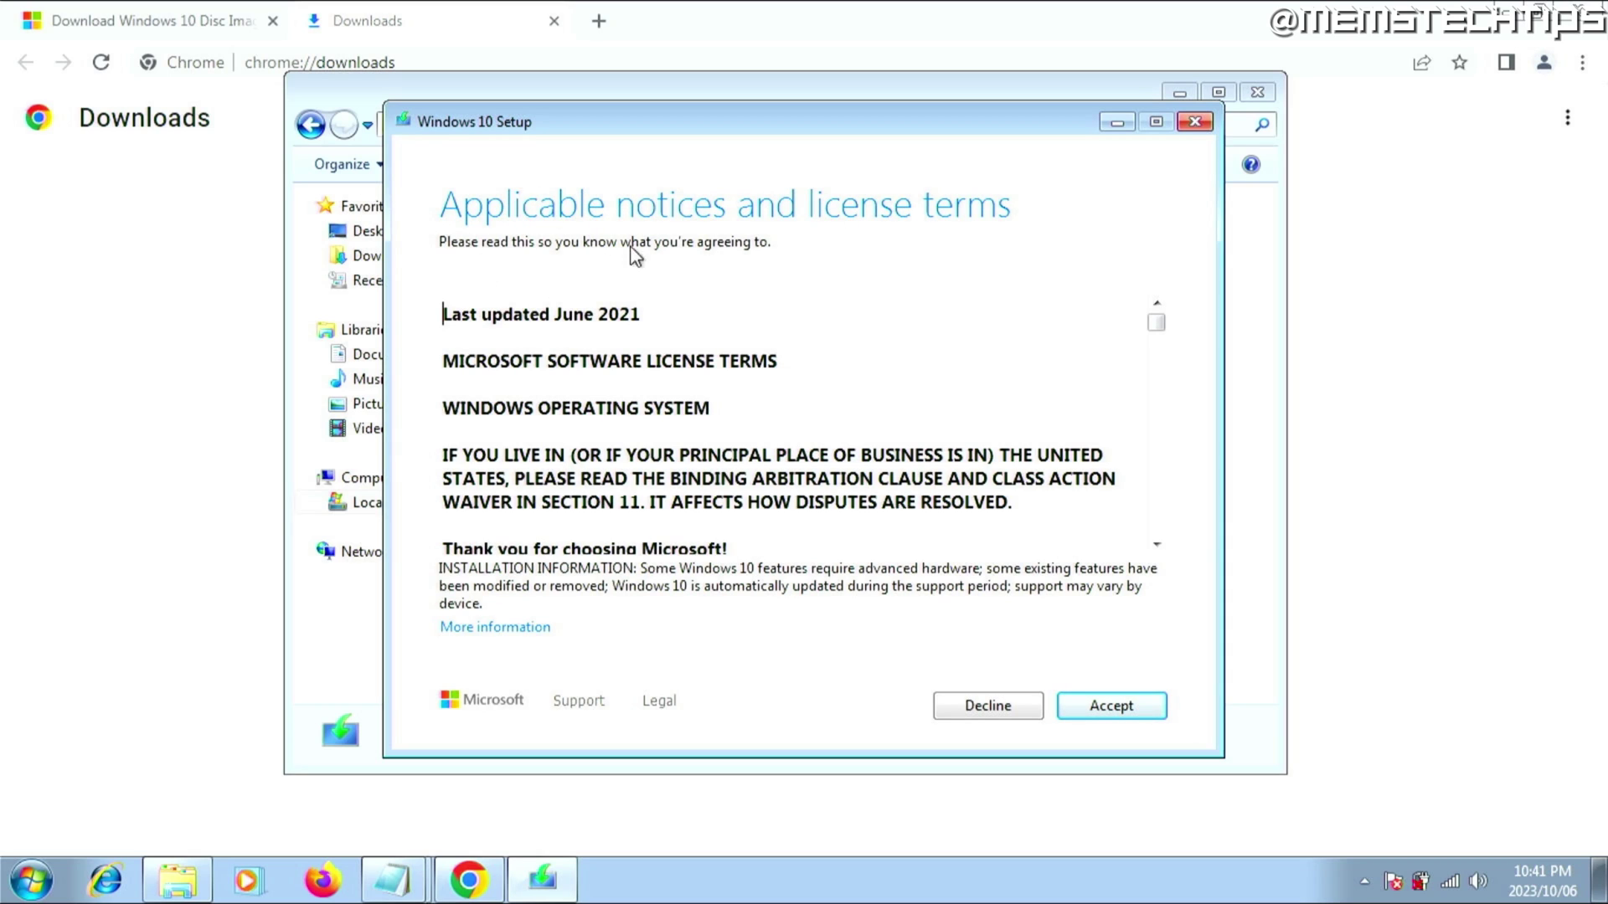
left_click(1139, 706)
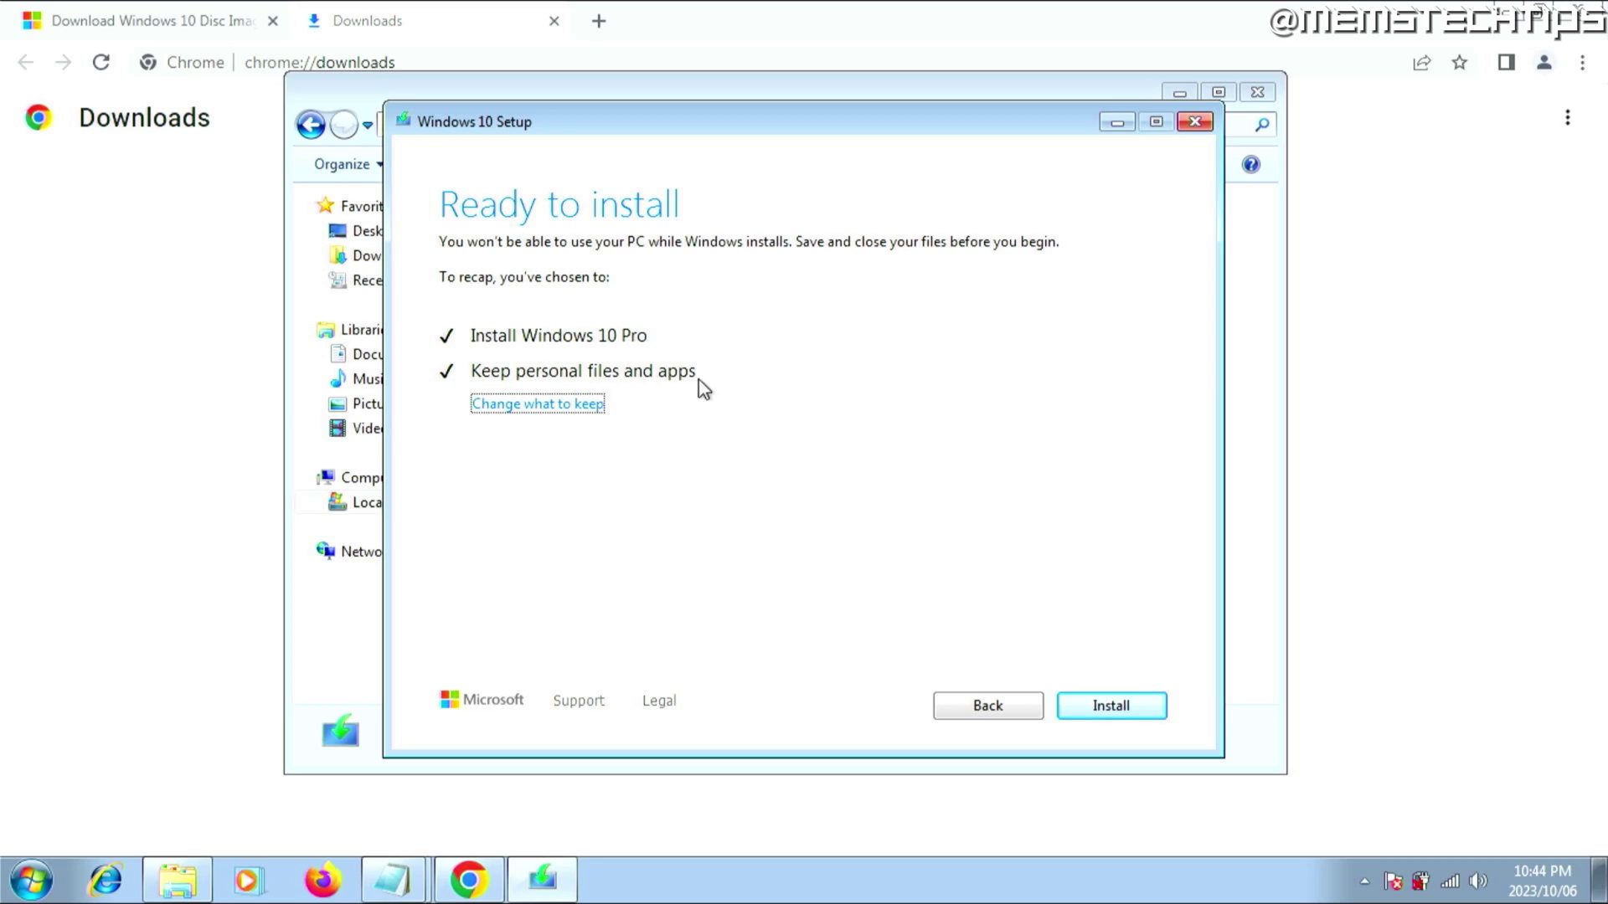
left_click(526, 405)
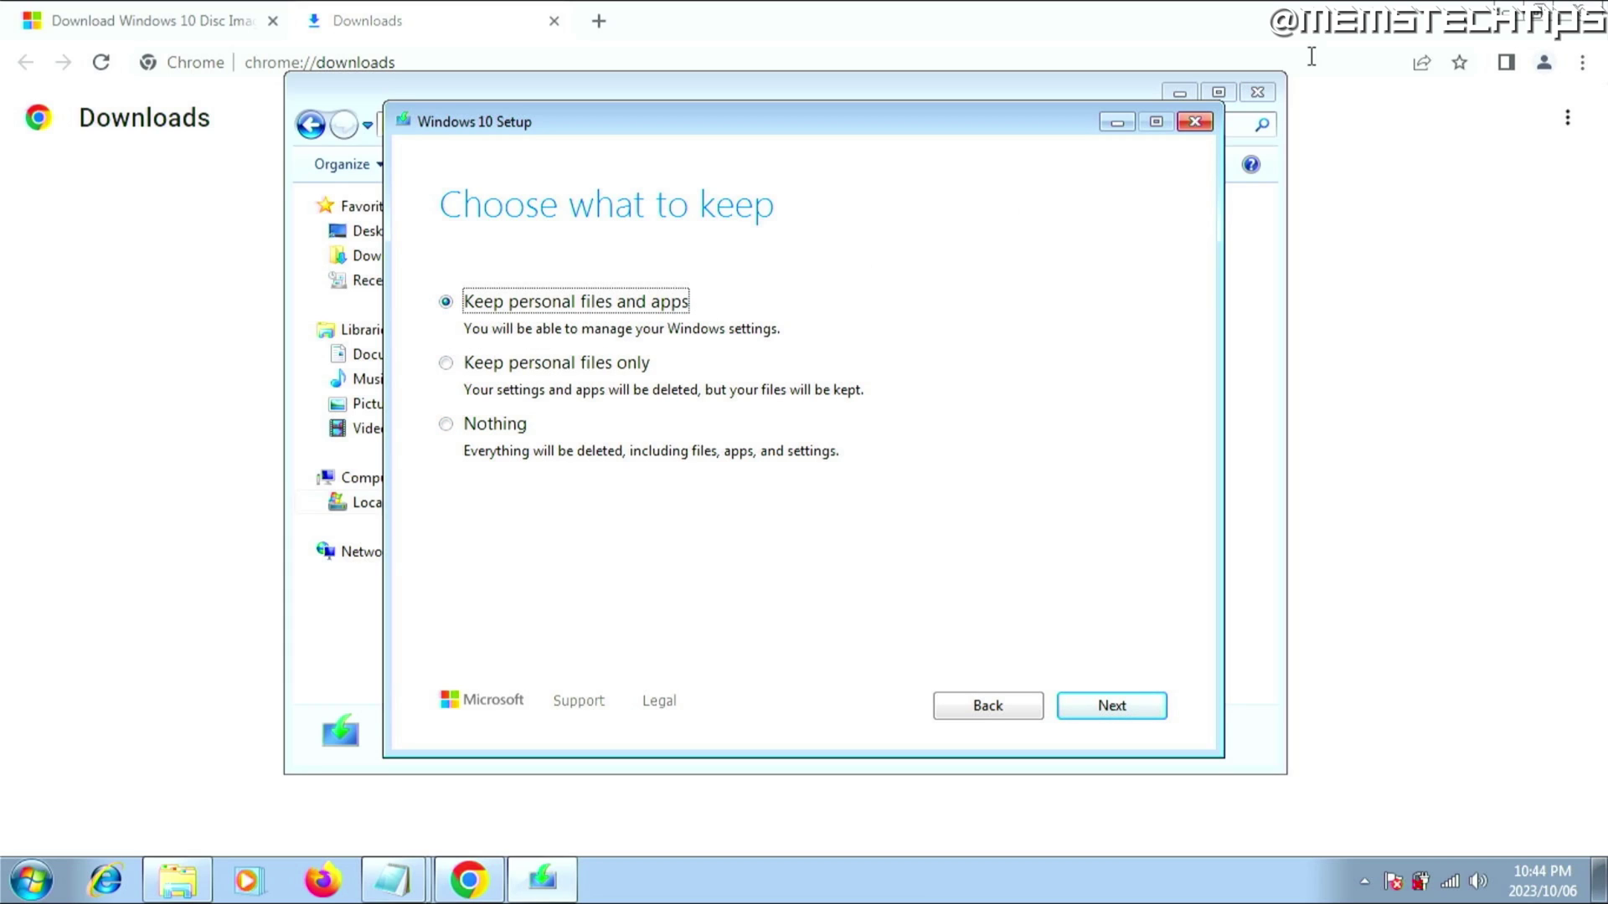
Show the desktop and drag-select its icons to display them
left_click(1513, 17)
left_click_drag(235, 25, 10, 812)
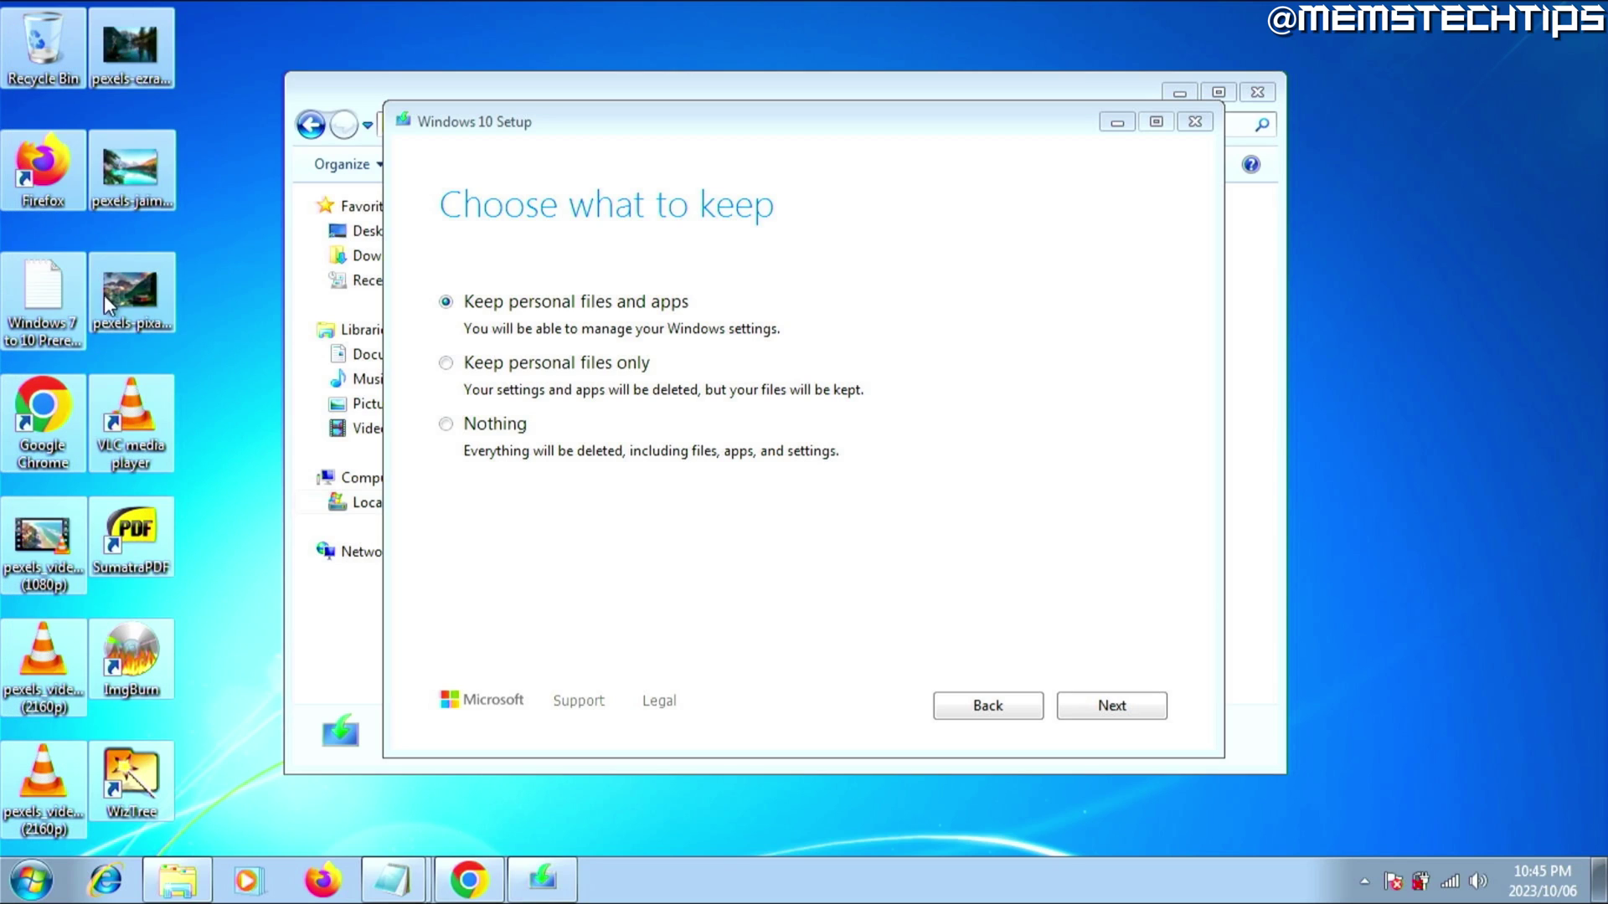
left_click(184, 465)
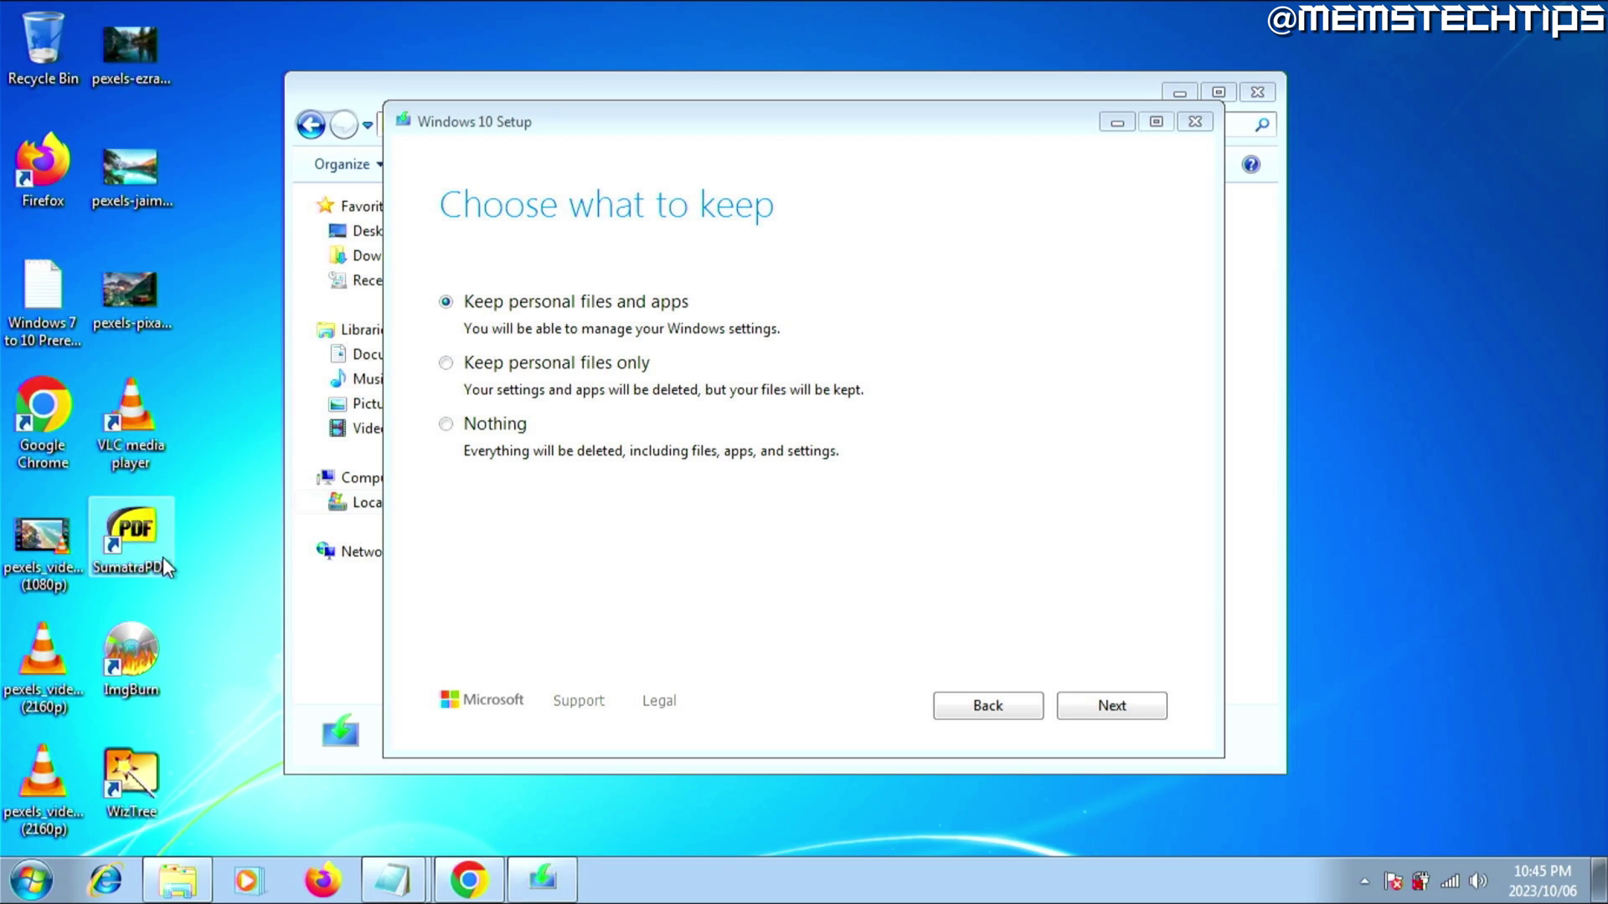
Back in Setup, keep personal files and apps and install Windows 10 Pro
left_click(818, 514)
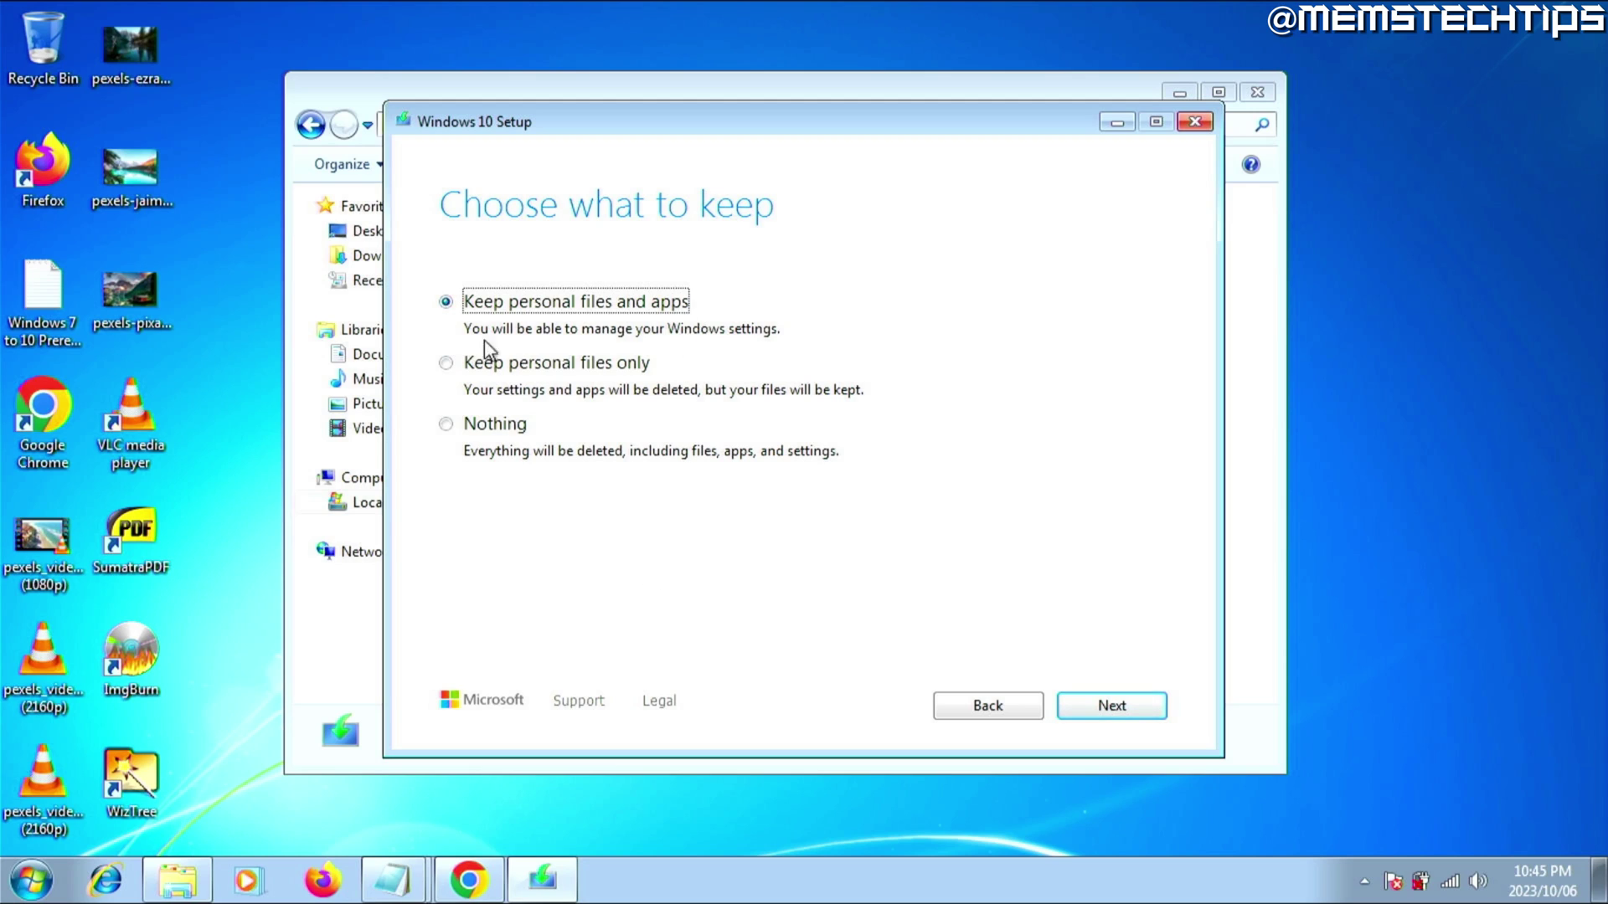
left_click(469, 879)
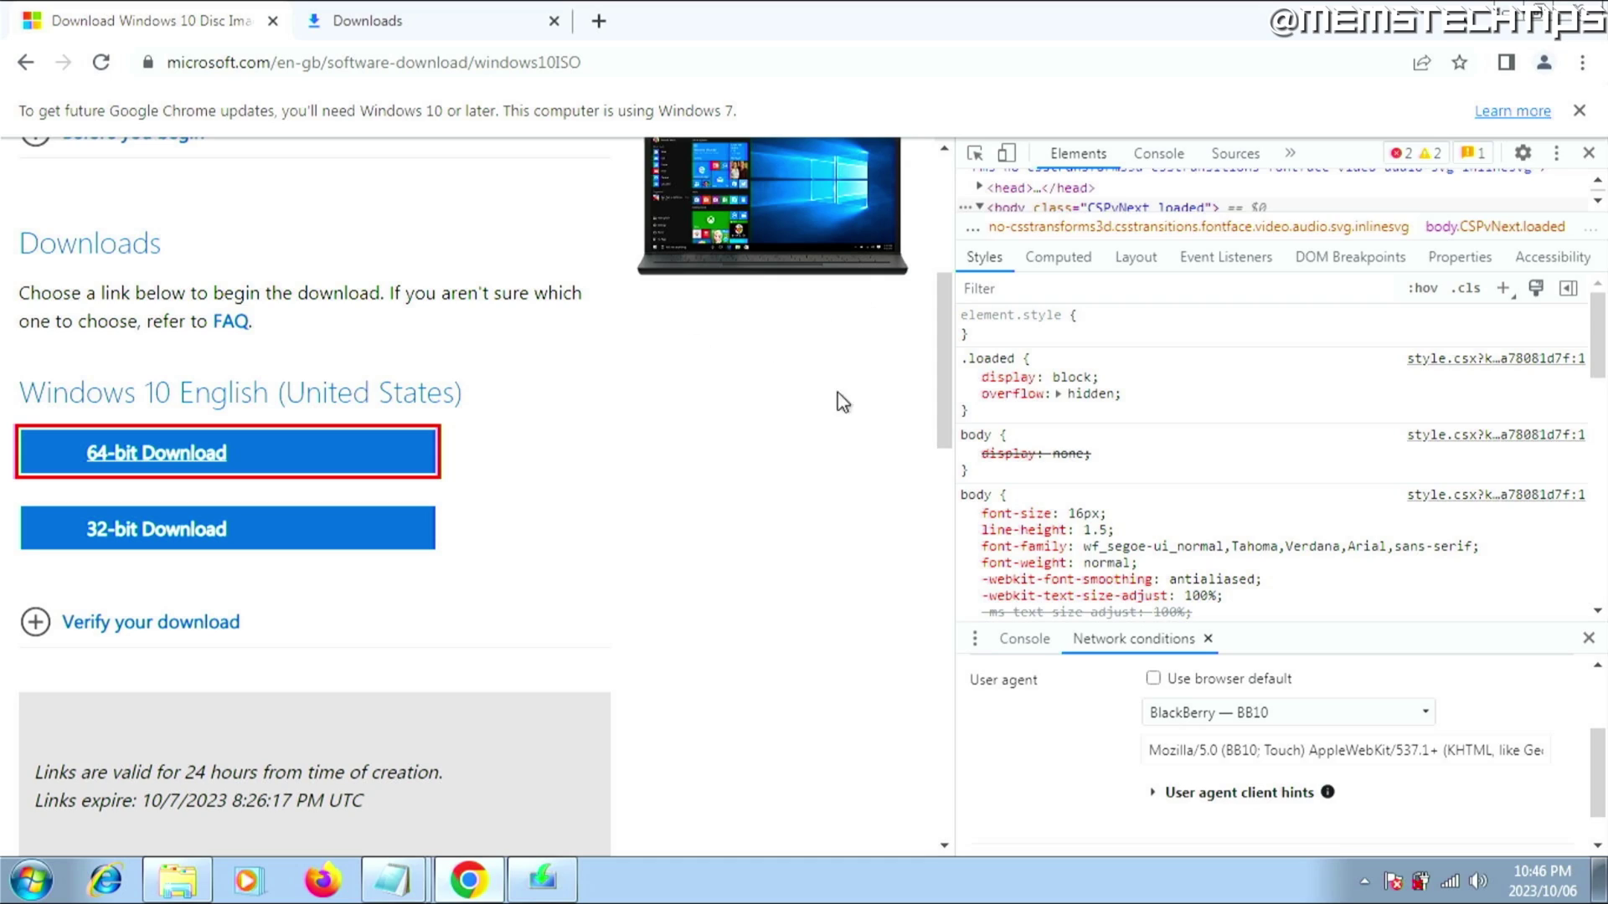
left_click(543, 879)
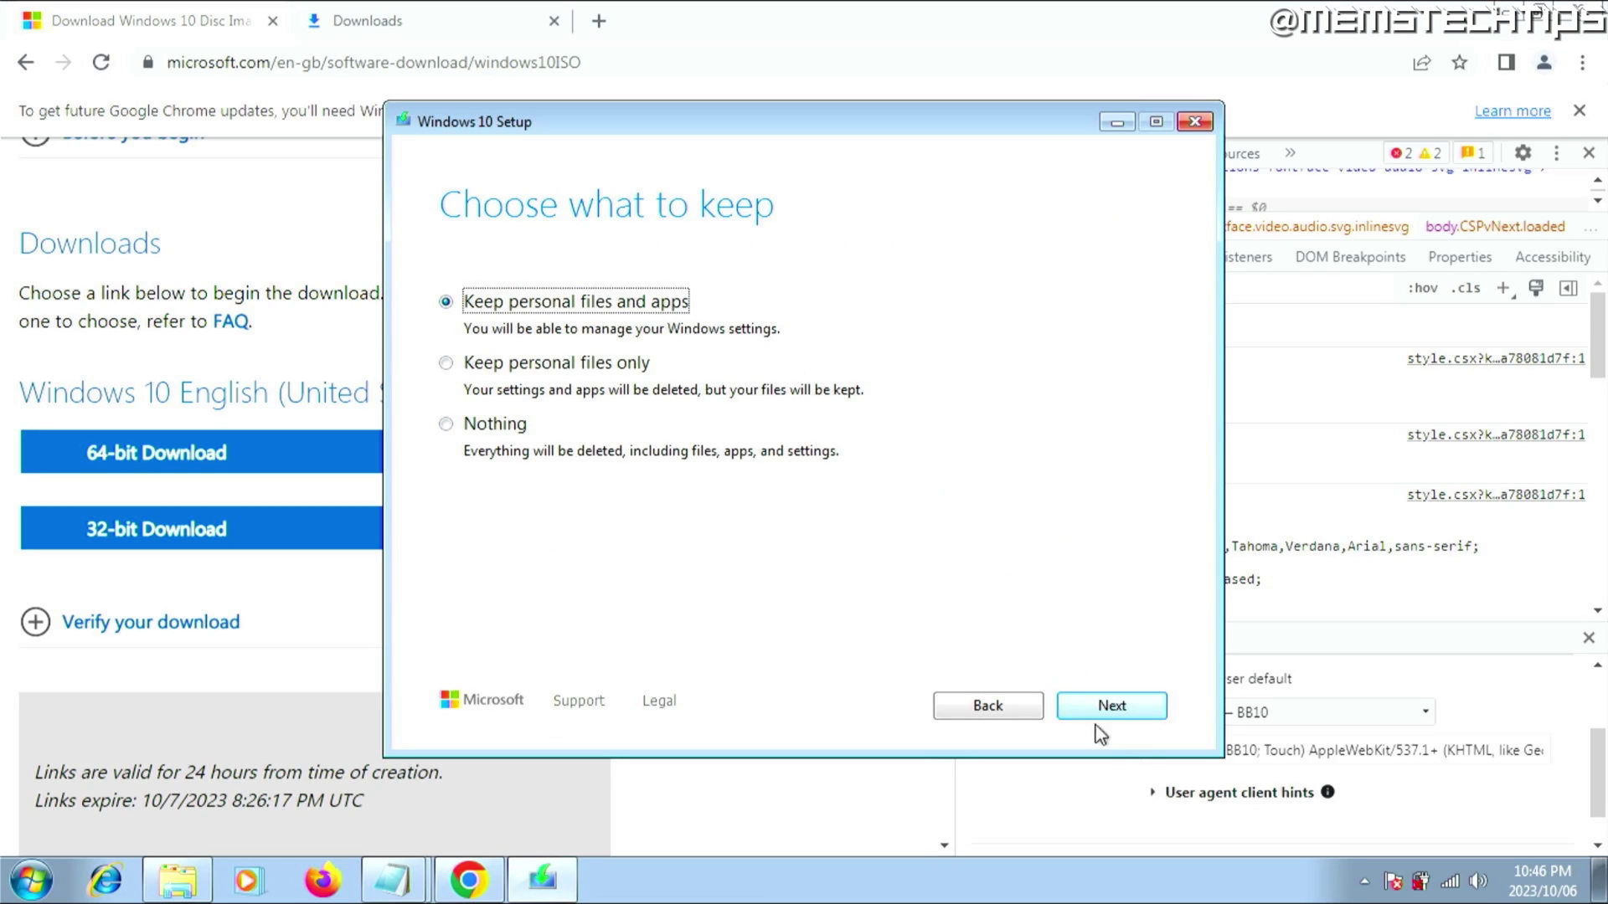
left_click(1130, 714)
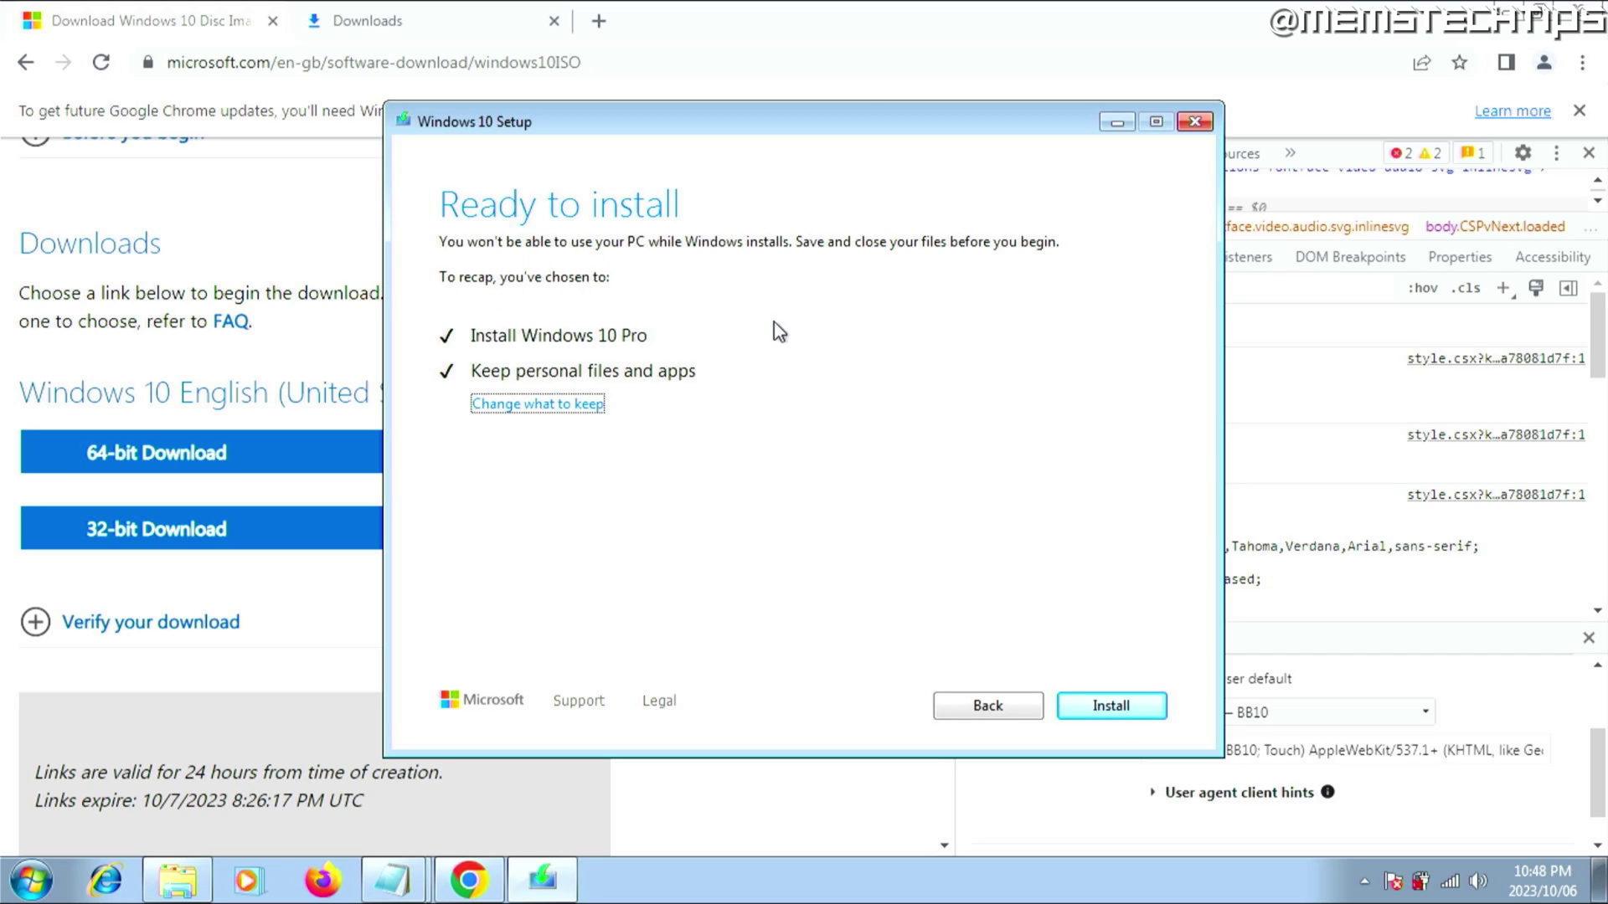
left_click(1141, 714)
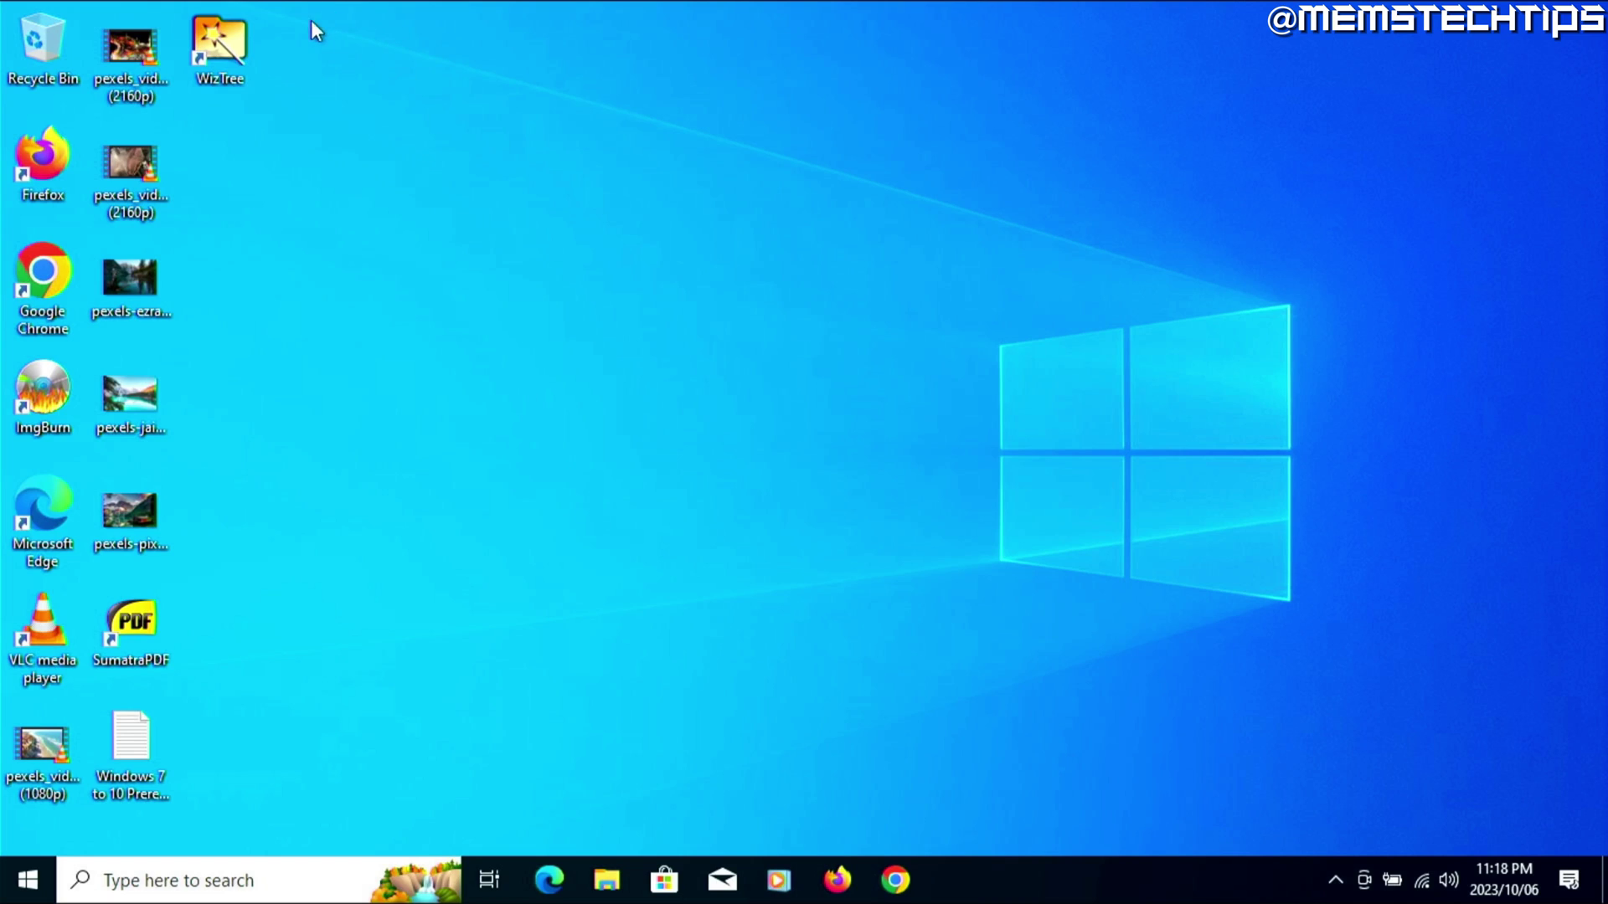
Drag-select the desktop icons to confirm they survived, then open Settings > Update & Security
left_click_drag(316, 20, 20, 801)
left_click(297, 251)
right_click(33, 881)
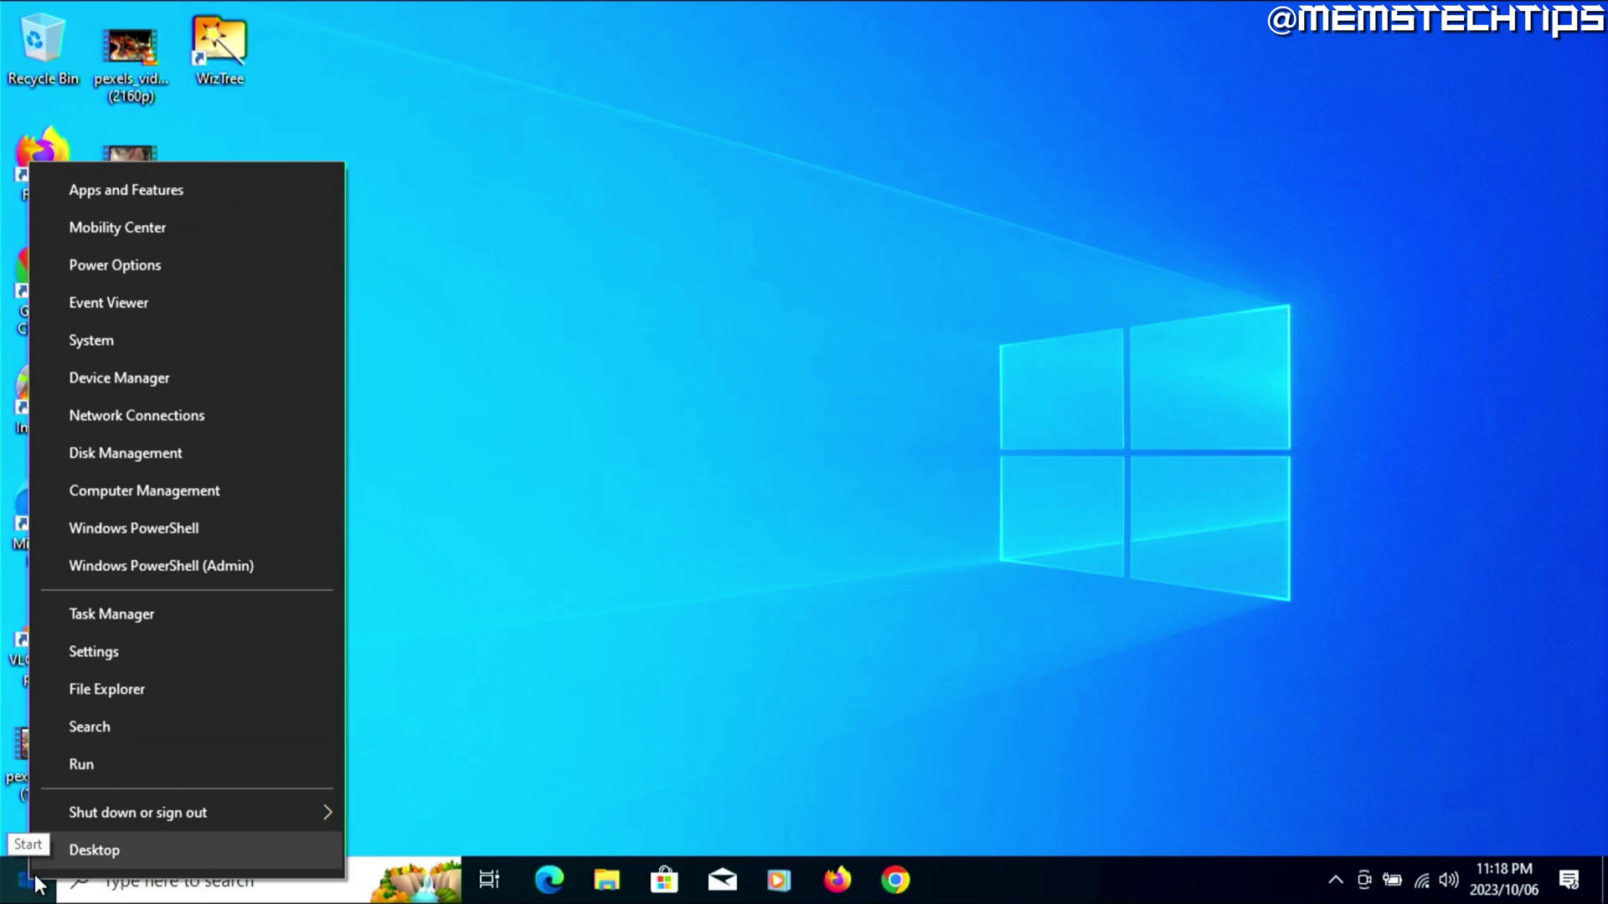
left_click(178, 650)
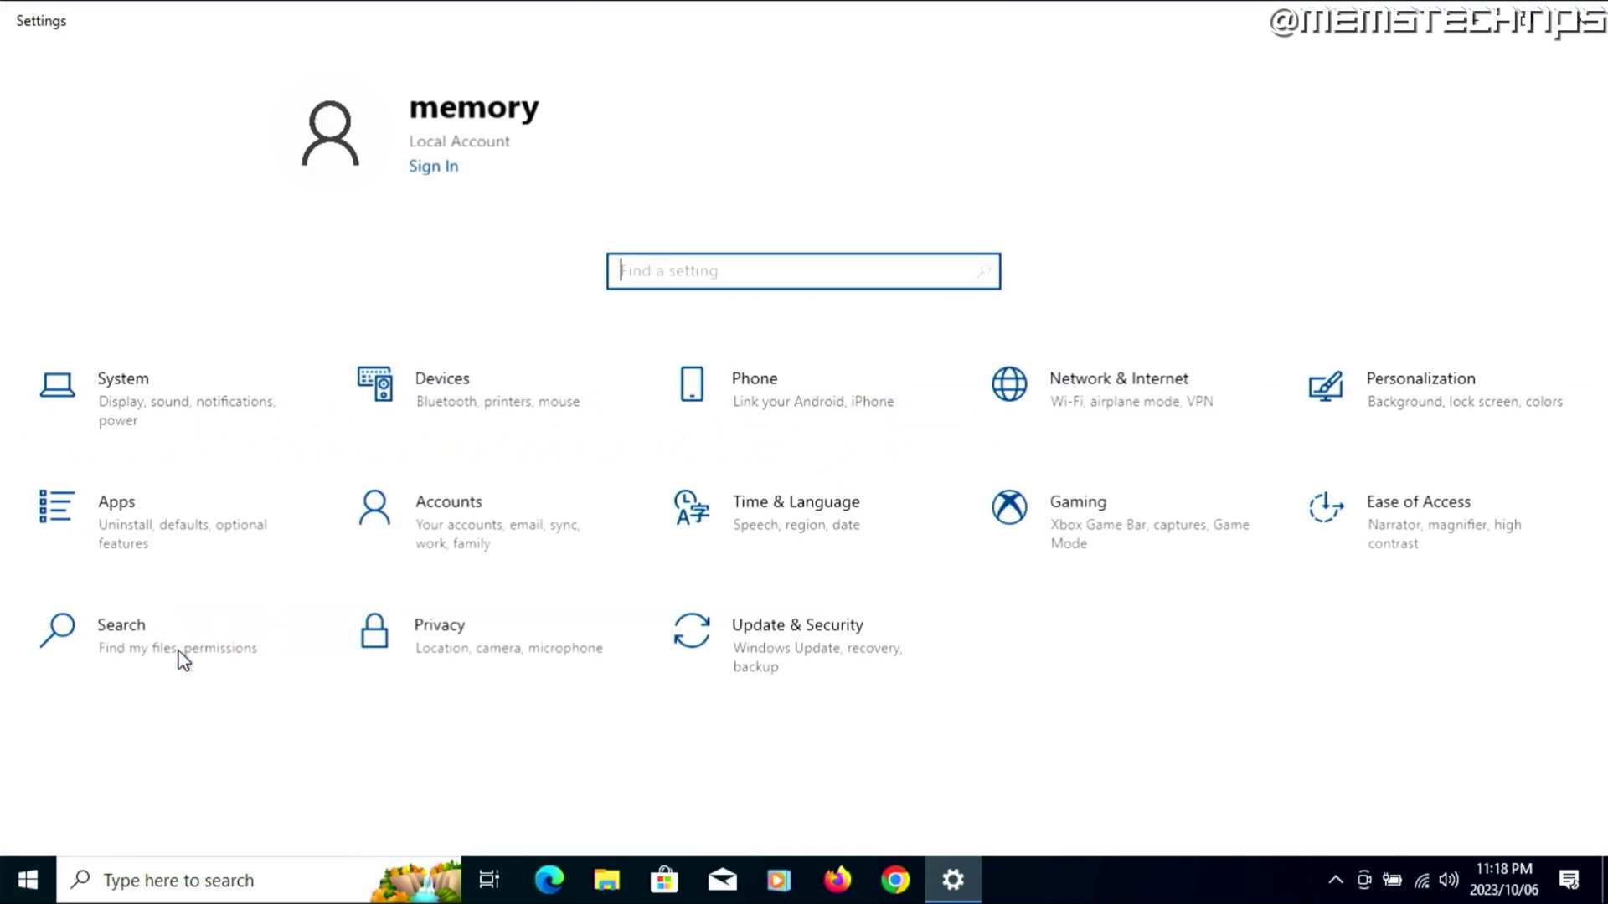
left_click(802, 667)
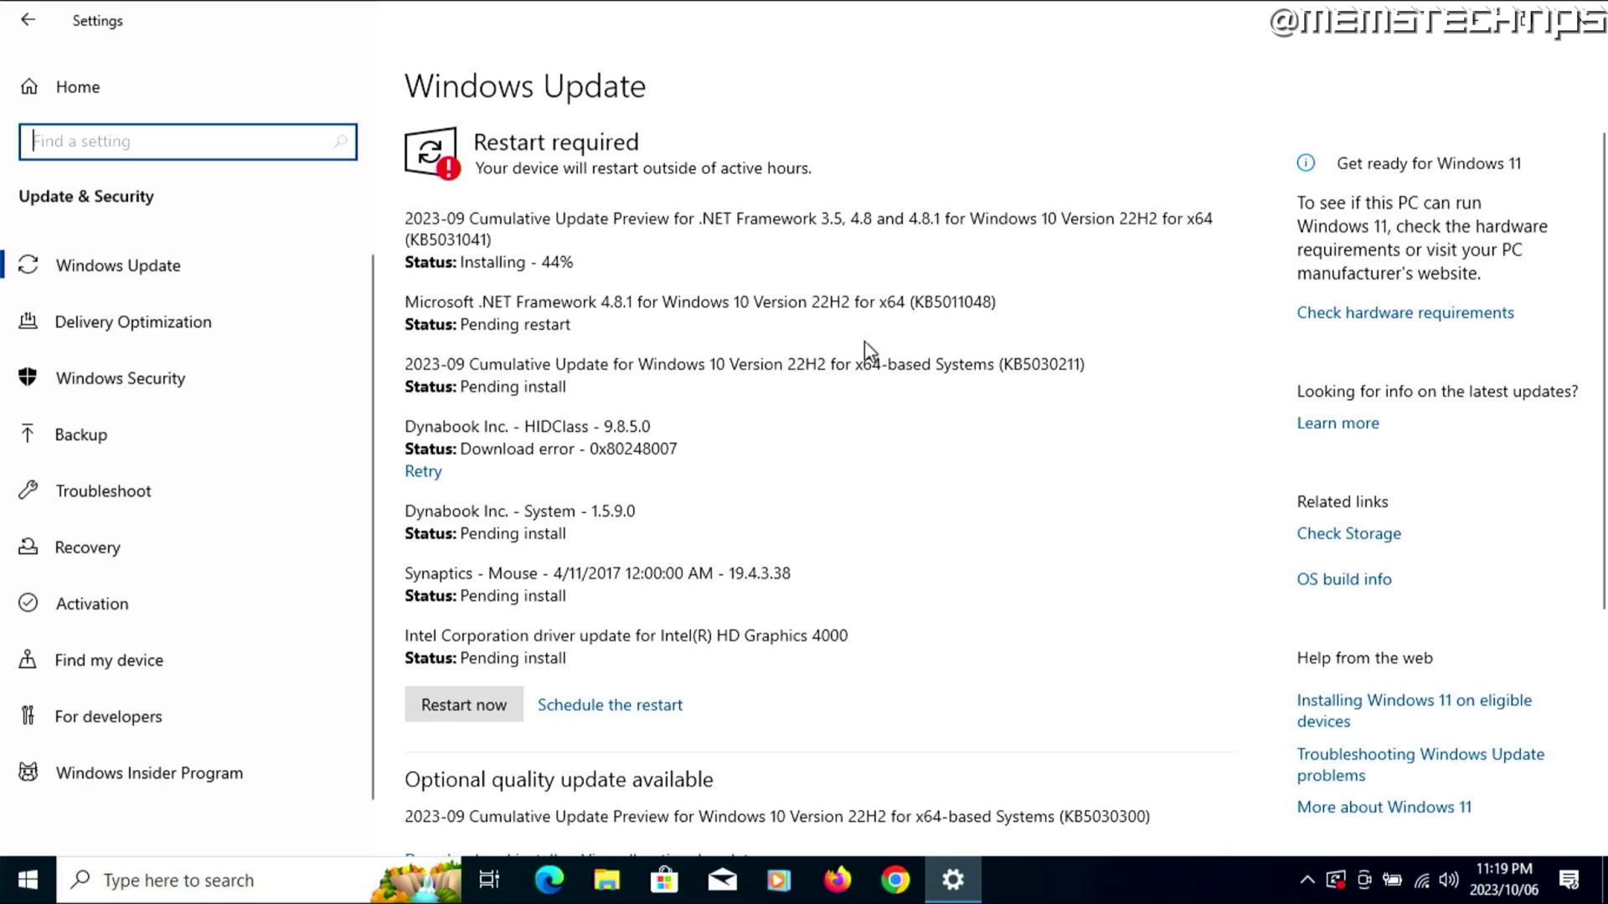
Show the Activation page to verify Windows 10 Pro is activated with a digital license
left_click(138, 610)
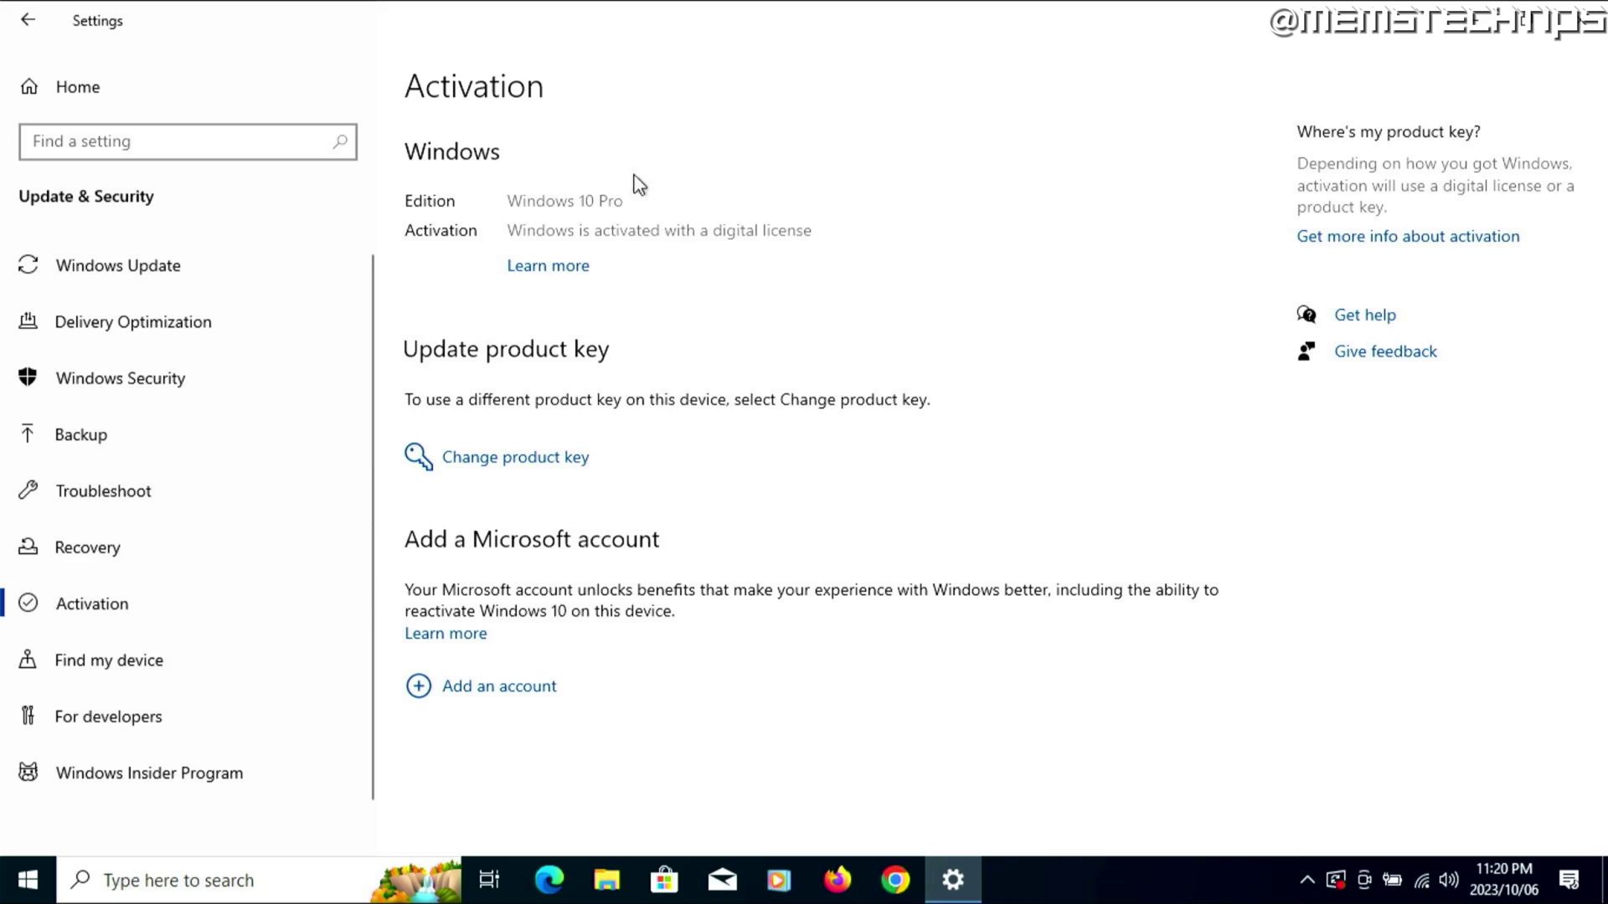